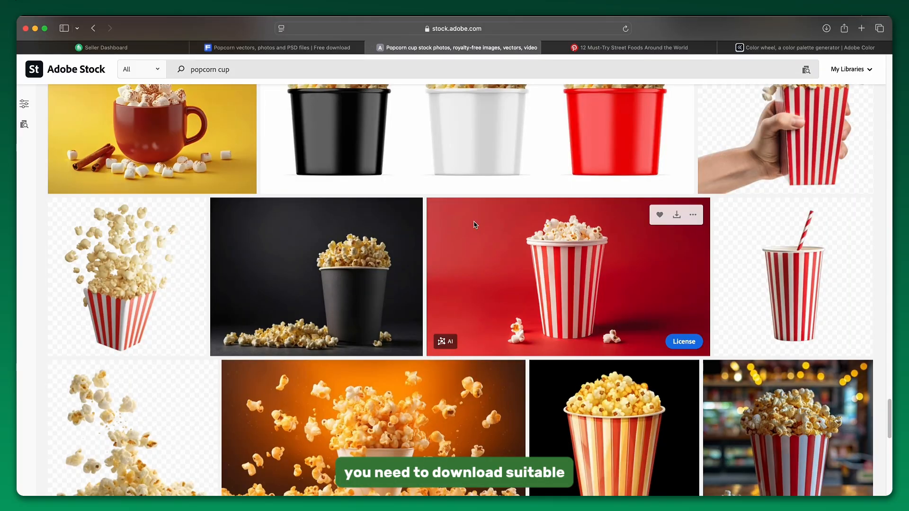
Step: Find a blank white popcorn bucket image in the popcorn cup results, license it, and save AdobeStock_1060949716.jpeg in the Corn folder
scroll(474, 230, up, 4)
scroll(473, 230, down, 15)
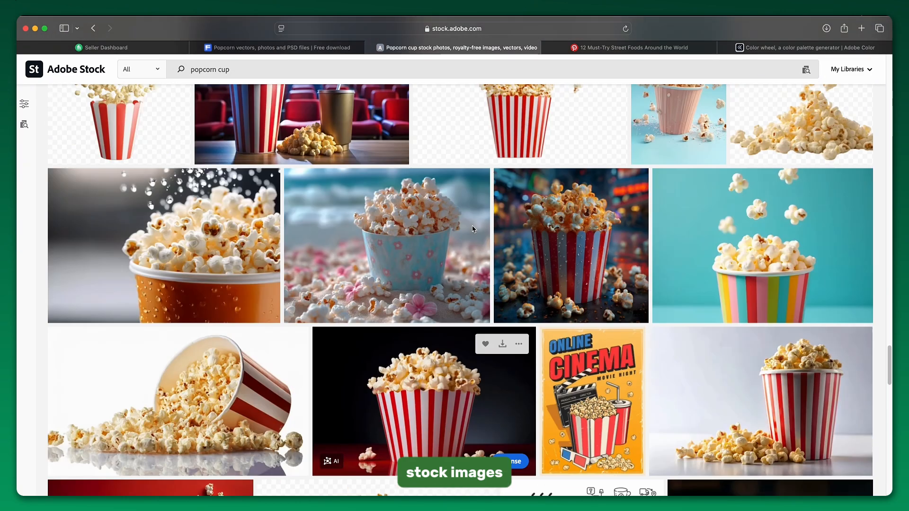
scroll(474, 230, up, 10)
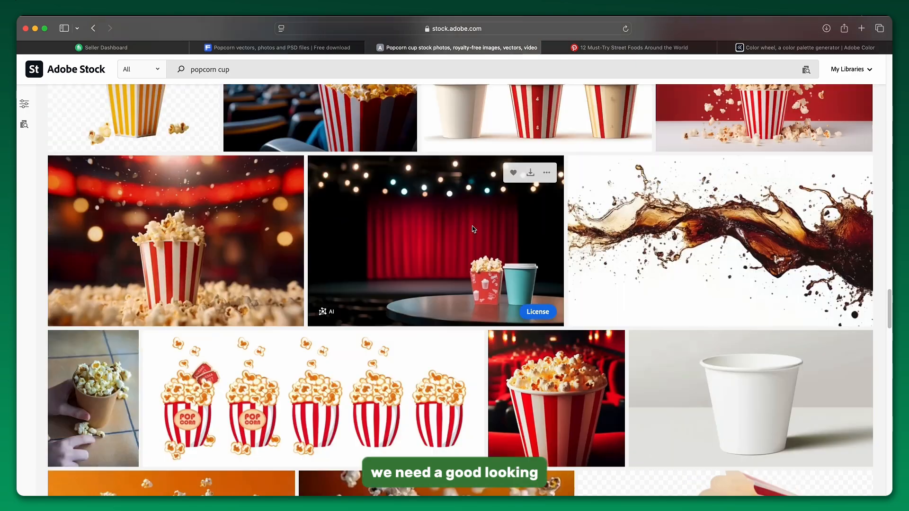
scroll(472, 230, up, 7)
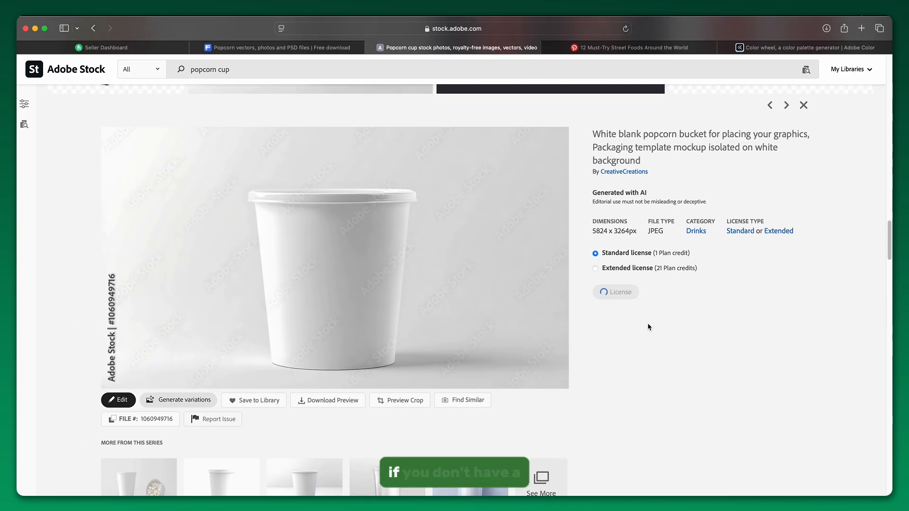
scroll(648, 326, up, 3)
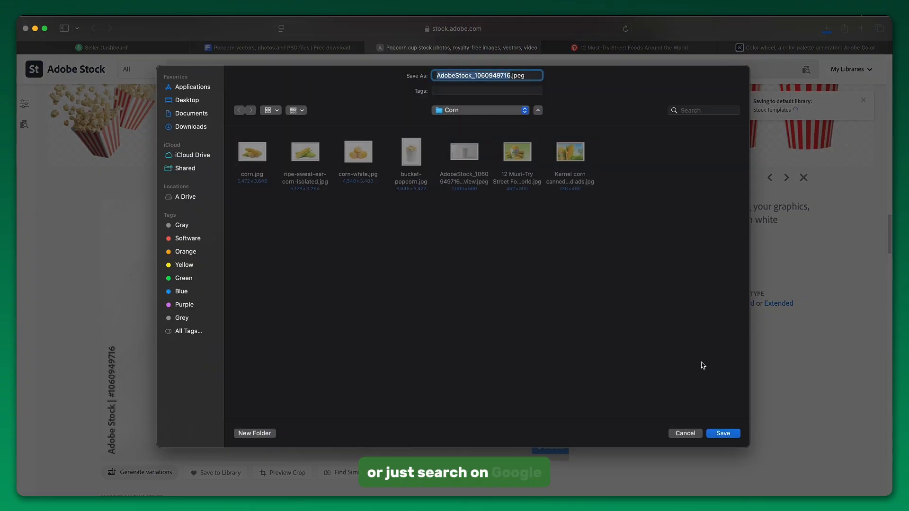
click(723, 434)
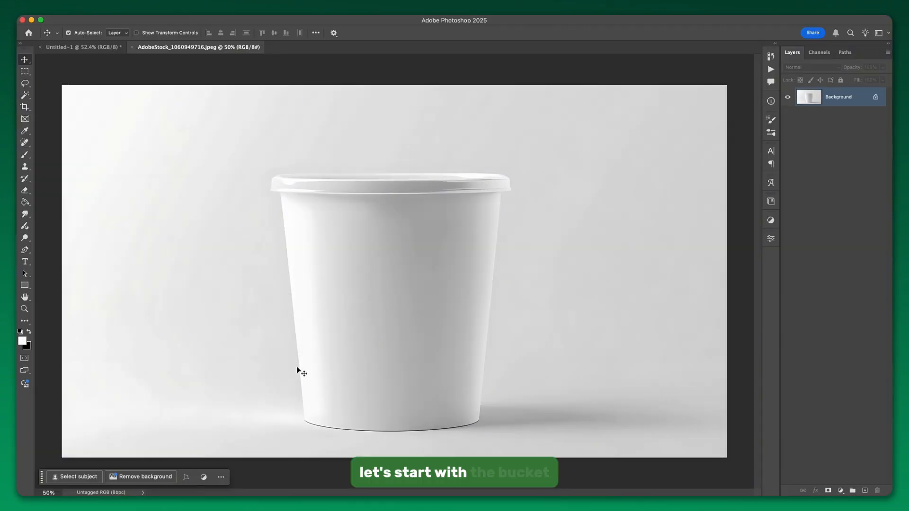
Step: Start a Pen tool path along the bucket's base and trace its bottom-left corner and left side up to the lid
scroll(302, 371, up, 5)
click(25, 250)
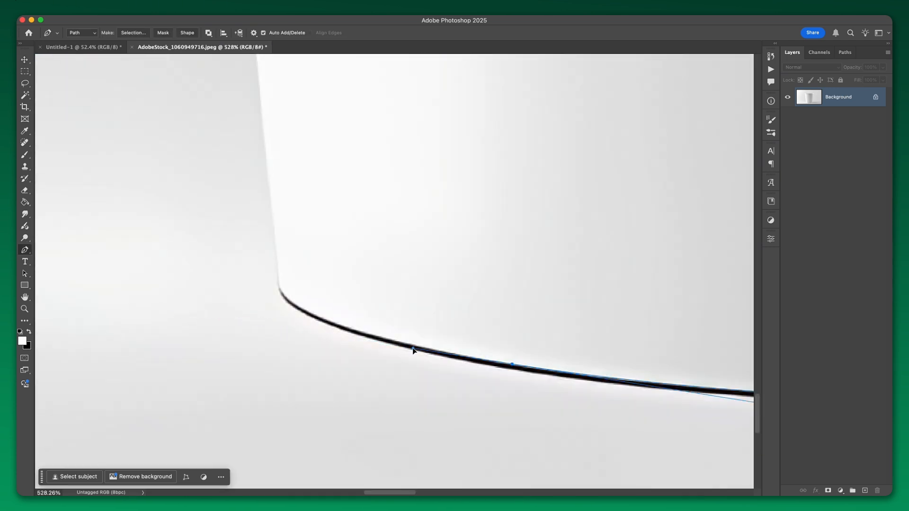
drag(261, 265, 246, 211)
scroll(256, 189, up, 15)
drag(277, 78, 274, 63)
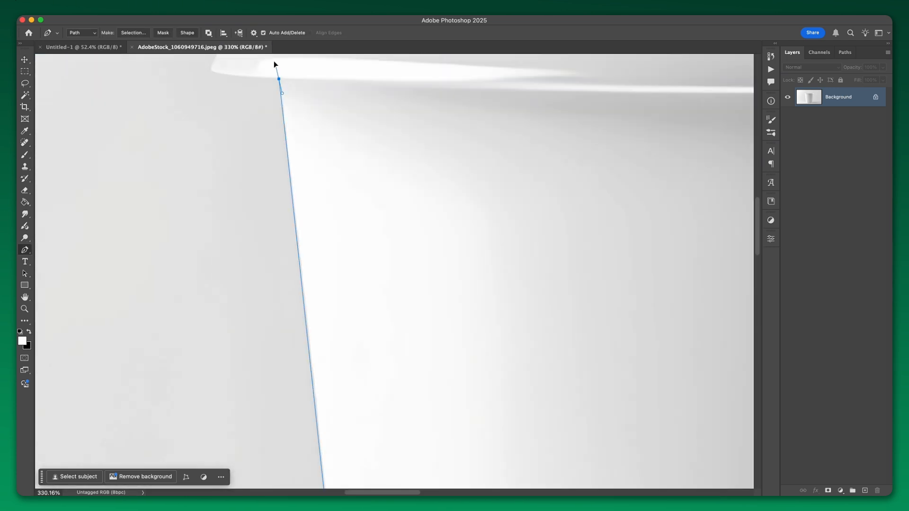
Step: Continue the path around the left end of the lid, following the rim's lower lip, outer edge and rounded upper corner
scroll(277, 95, up, 3)
alt+click(288, 197)
scroll(284, 211, up, 2)
drag(338, 260, 324, 260)
drag(213, 251, 190, 215)
scroll(213, 190, up, 5)
drag(274, 296, 272, 280)
click(279, 176)
drag(286, 239, 312, 227)
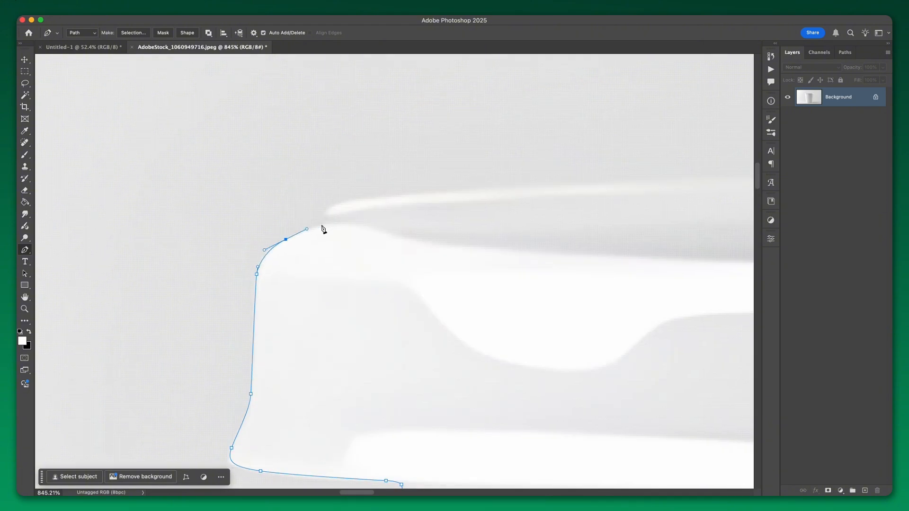
click(329, 223)
Step: Extend the path with curved anchors along the lid's upper edge toward its right end
scroll(286, 234, down, 10)
scroll(293, 227, up, 10)
drag(273, 273, 320, 266)
scroll(322, 271, down, 5)
drag(432, 273, 686, 271)
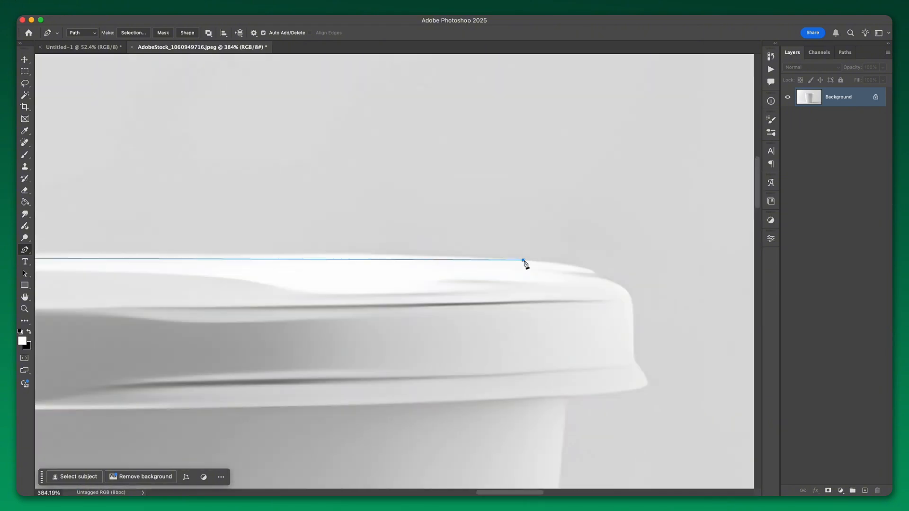
drag(522, 260, 571, 268)
Step: Trace the right end of the lid, curving the path around its rounded corner, outer edge and lower lip
scroll(600, 281, up, 5)
drag(591, 274, 600, 285)
scroll(597, 284, up, 5)
drag(493, 233, 503, 267)
drag(502, 352, 501, 369)
drag(506, 397, 514, 408)
scroll(506, 369, down, 5)
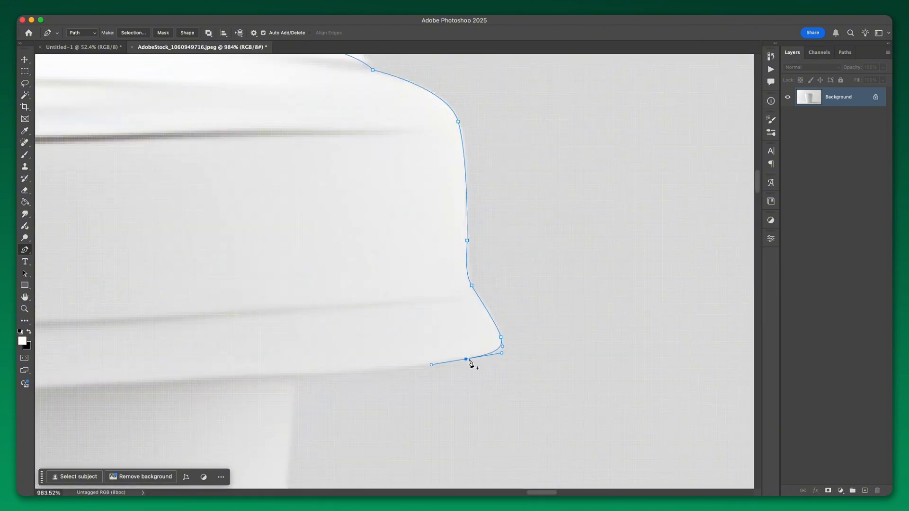
scroll(470, 361, down, 5)
Step: Trace the bucket's right side down to the base and close the path along the curved bottom edge
click(479, 282)
scroll(442, 351, up, 5)
drag(470, 333, 463, 419)
scroll(466, 402, down, 10)
scroll(506, 307, up, 5)
drag(494, 305, 492, 320)
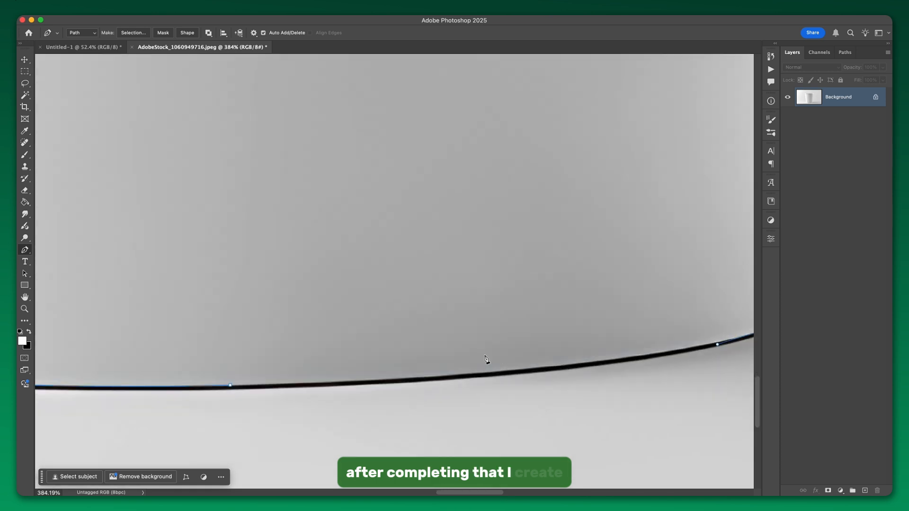
Step: Convert the bucket path to a selection and add it to the image layer as a layer mask
scroll(77, 398, down, 10)
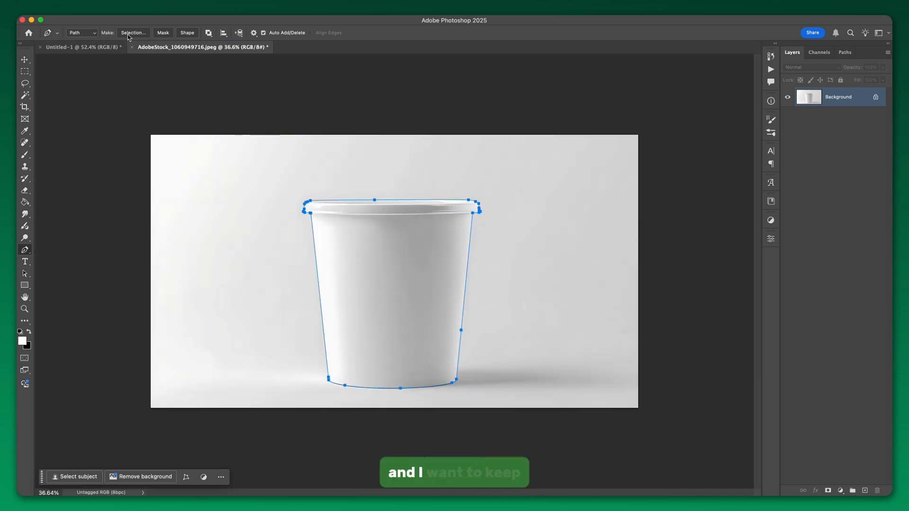
click(132, 33)
click(504, 214)
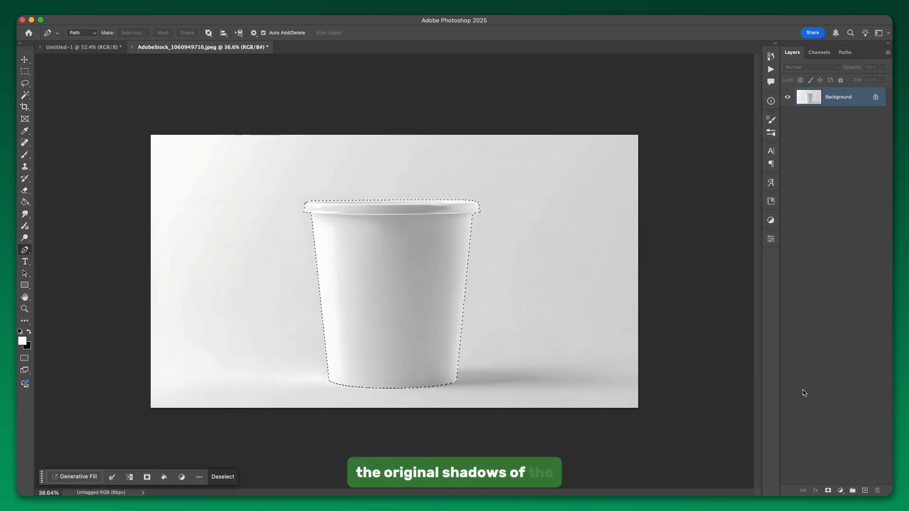
click(828, 491)
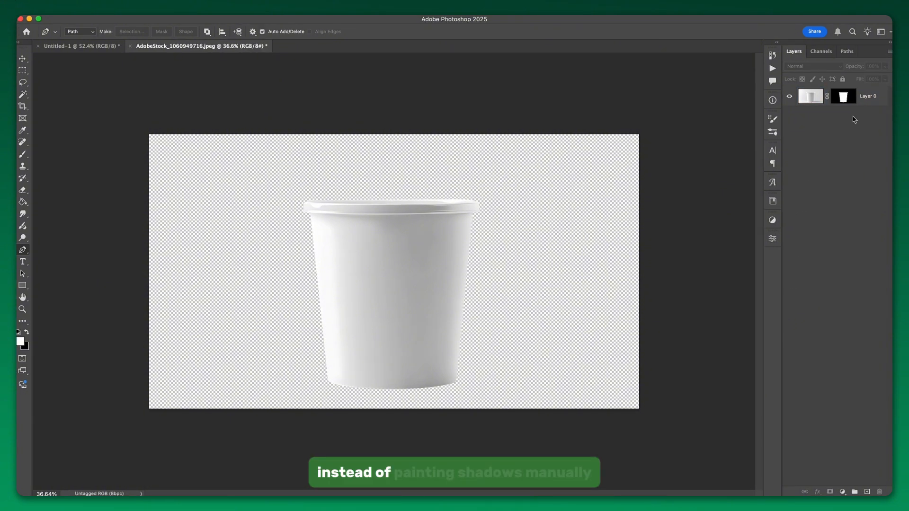
Step: Duplicate the bucket layer beneath the original and replace the copy's layer mask with an inverted, fully black one
drag(863, 125, 860, 129)
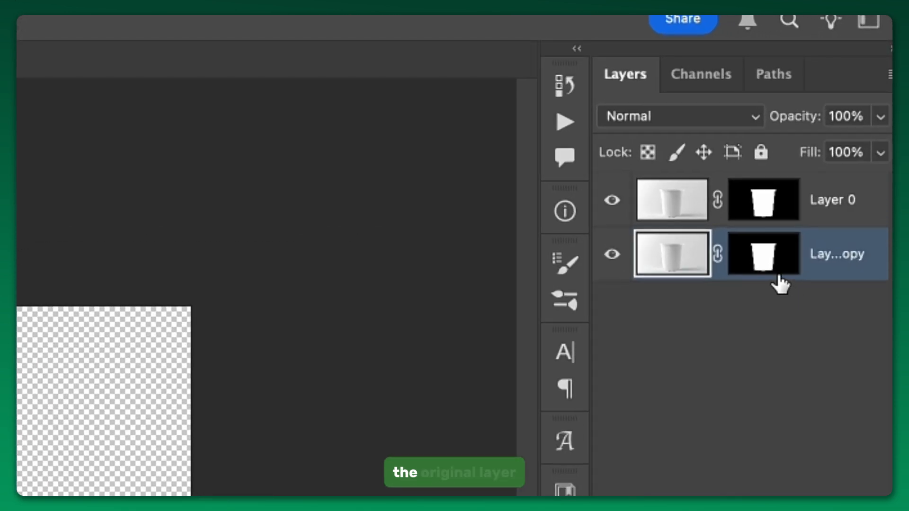
right_click(780, 283)
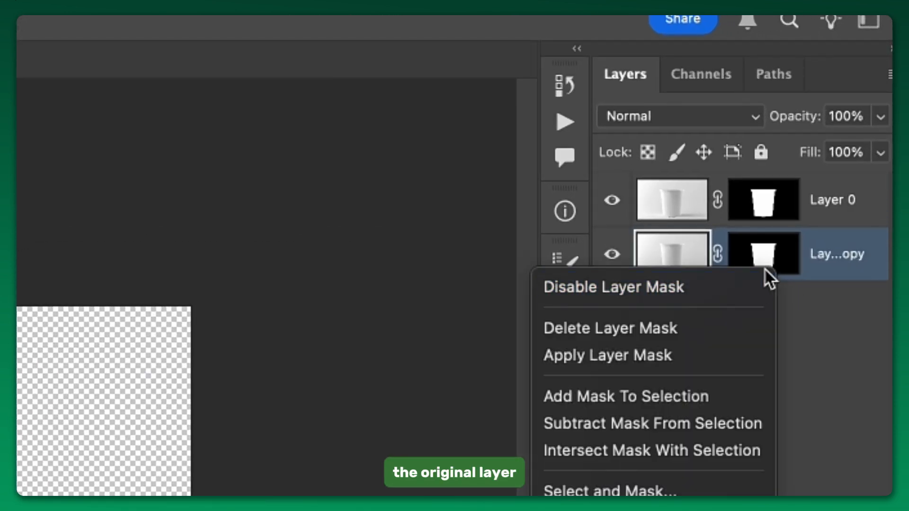
click(782, 257)
right_click(783, 257)
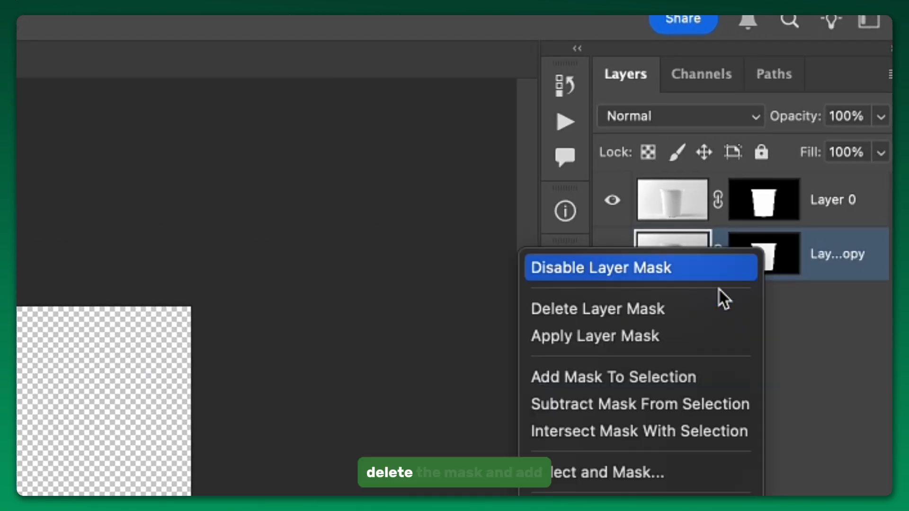
click(692, 318)
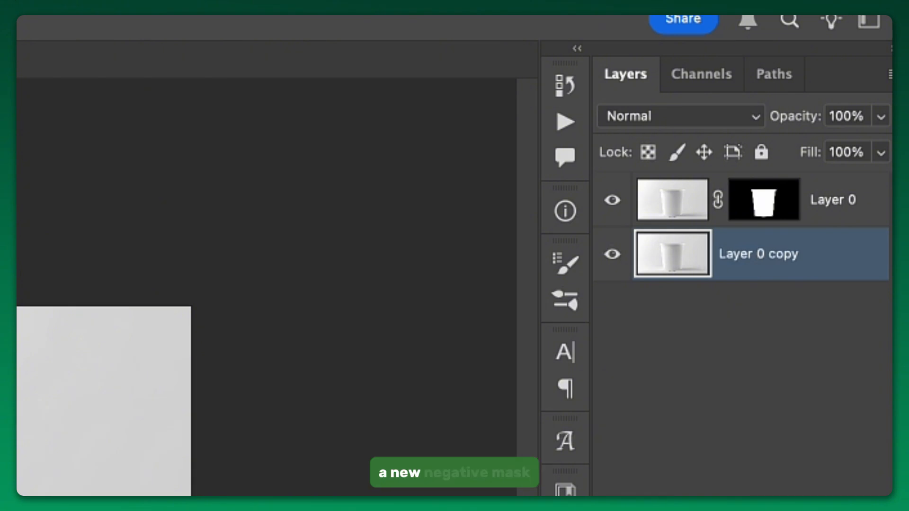
key(super+i)
Step: Convert the masked Layer 0 to a smart object and set the Shadow layer's blend mode to Multiply
right_click(852, 186)
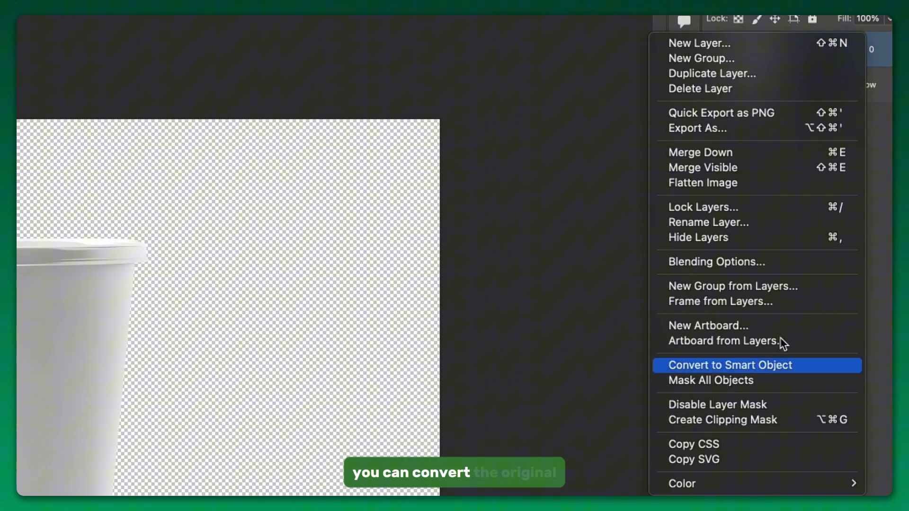
click(768, 394)
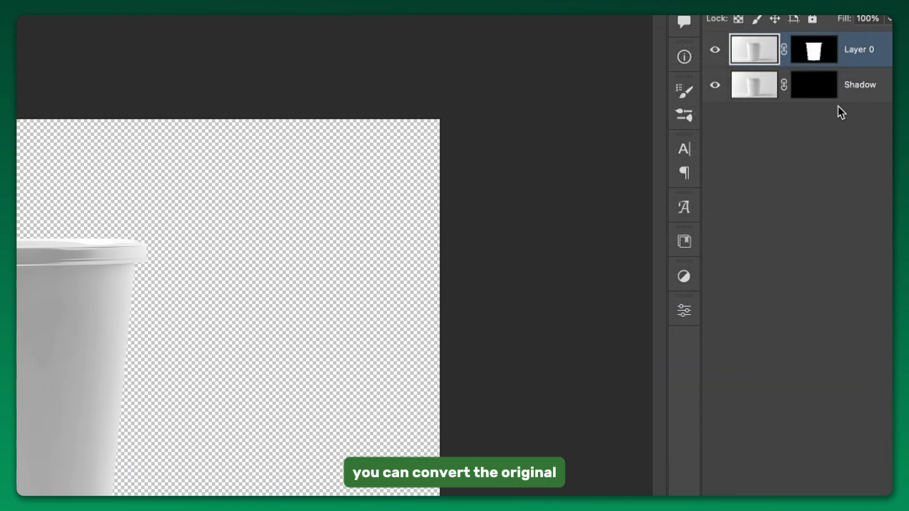
click(862, 86)
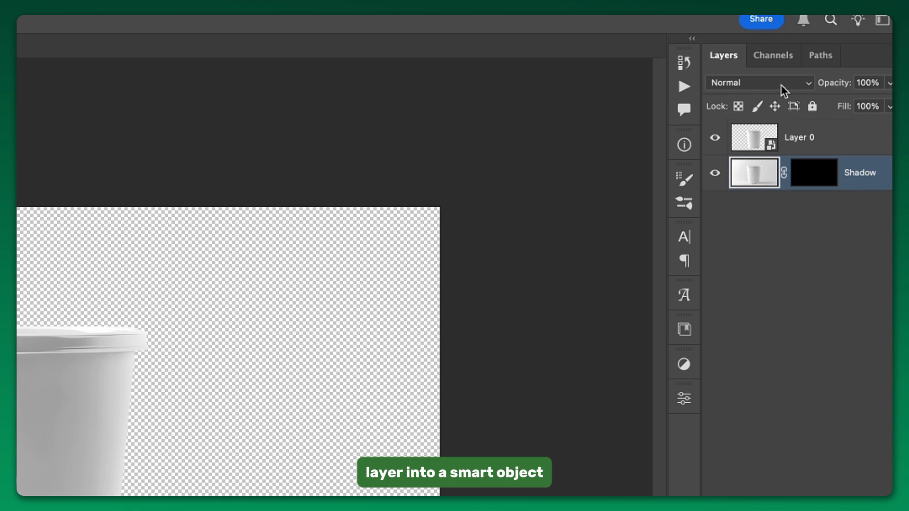
click(781, 84)
click(767, 147)
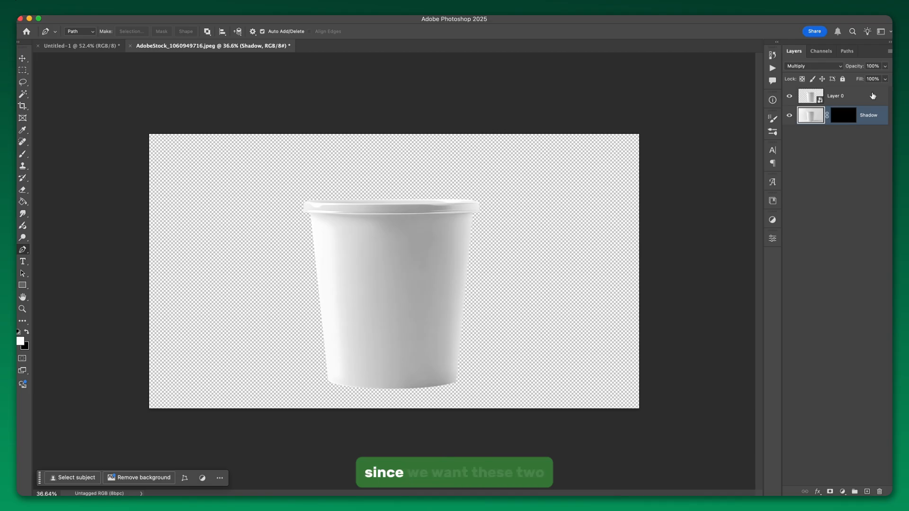
Step: Link the Layer 0 bucket and the Shadow layer together
shift+click(873, 96)
right_click(875, 94)
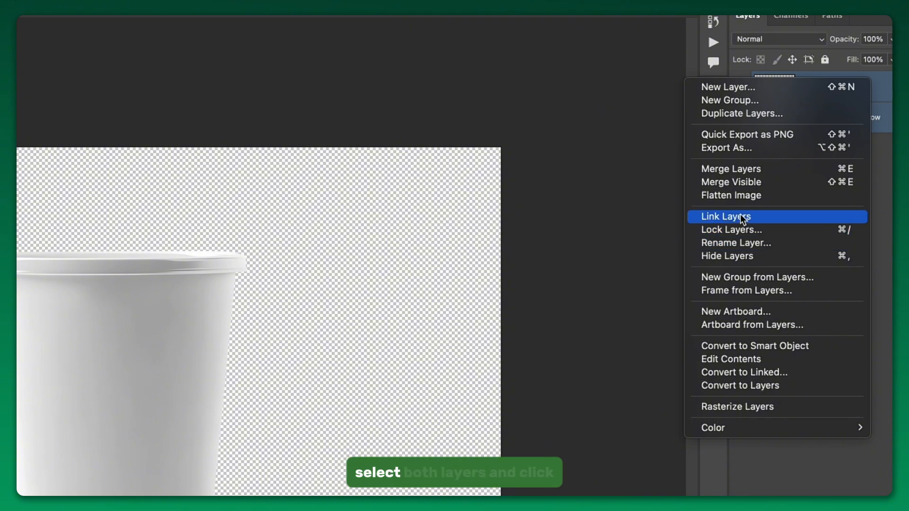
click(742, 217)
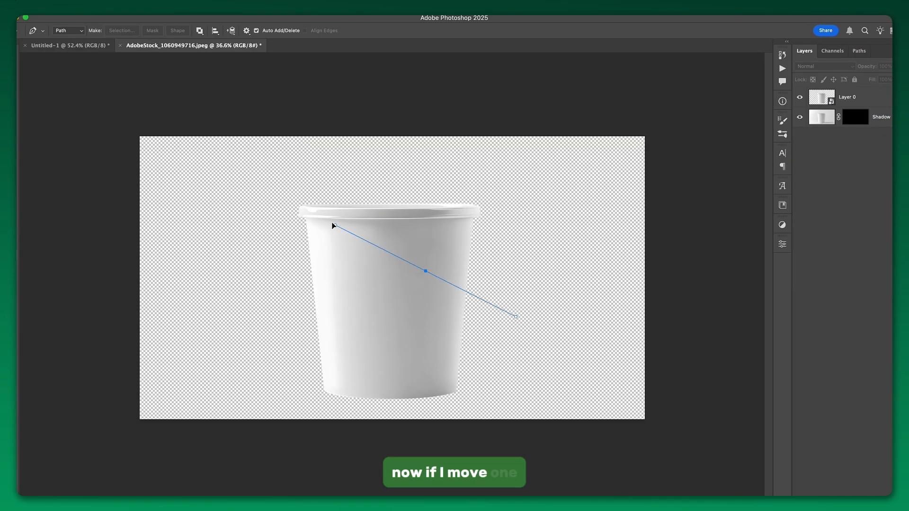
Step: Copy the linked bucket and shadow layers into the Untitled-1 document, scaling them down and positioning them near the canvas centre
key(v)
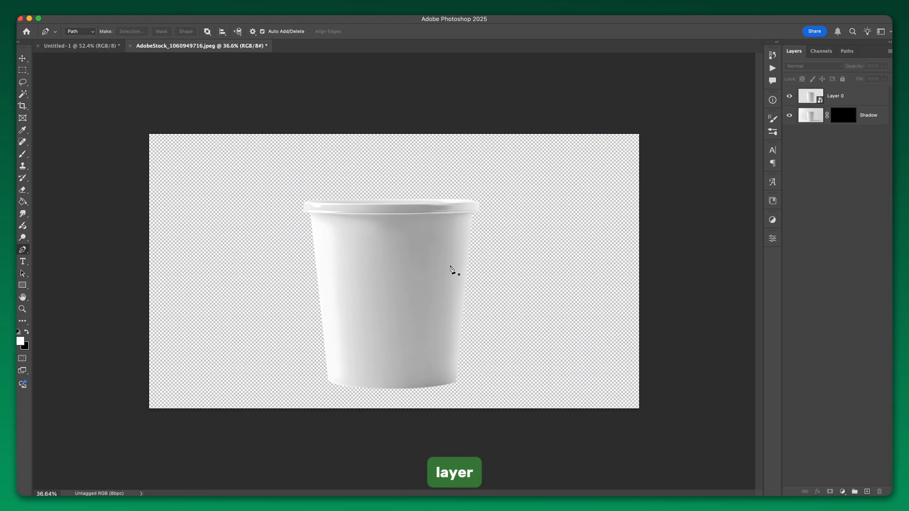
drag(453, 270, 109, 45)
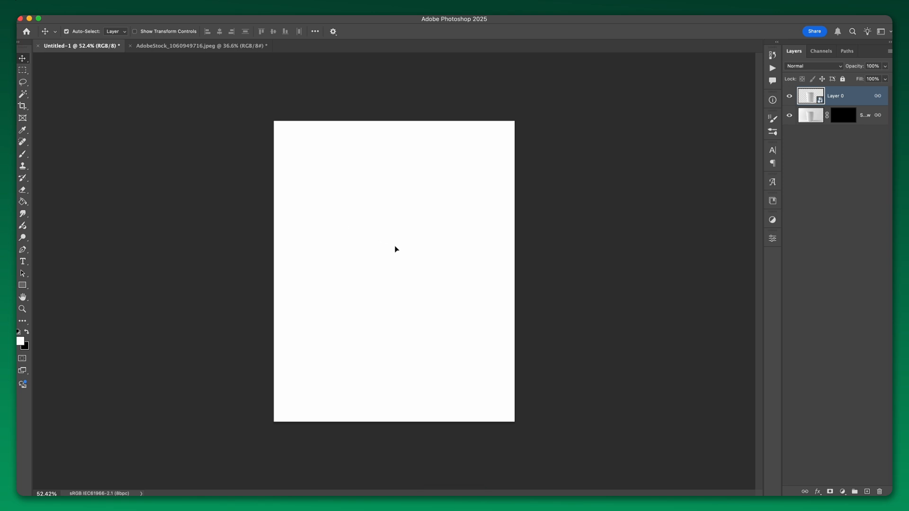
drag(396, 249, 413, 256)
drag(751, 229, 552, 213)
drag(440, 219, 413, 298)
key(Return)
Step: Free-transform the bucket layer with its linked shadow, enlarging them proportionally to about 104%
key(super+t)
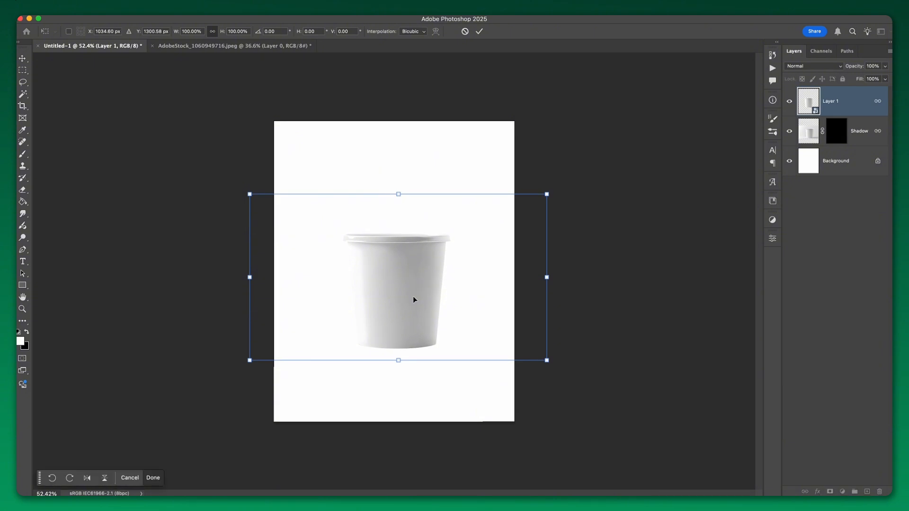
key(Return)
scroll(597, 278, down, 5)
scroll(596, 278, up, 5)
click(832, 130)
click(832, 101)
key(super+t)
drag(547, 194, 553, 190)
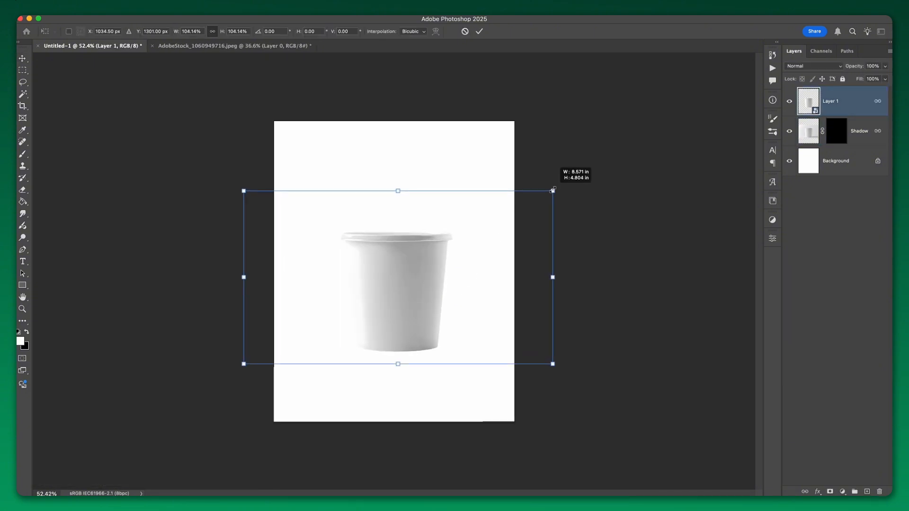
key(Return)
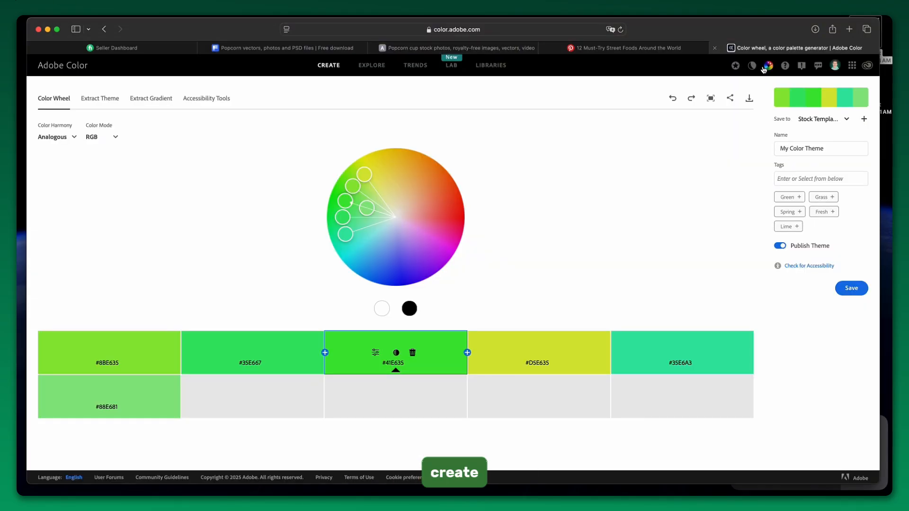
Step: Switch to Adobe Color and extract a color theme from the 12 Must-Try Street Foods image in the Corn folder
click(87, 100)
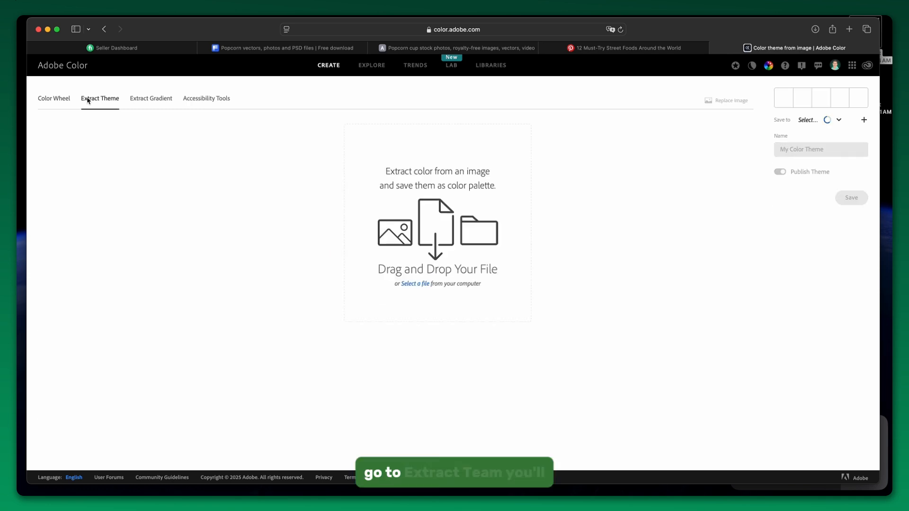
click(419, 285)
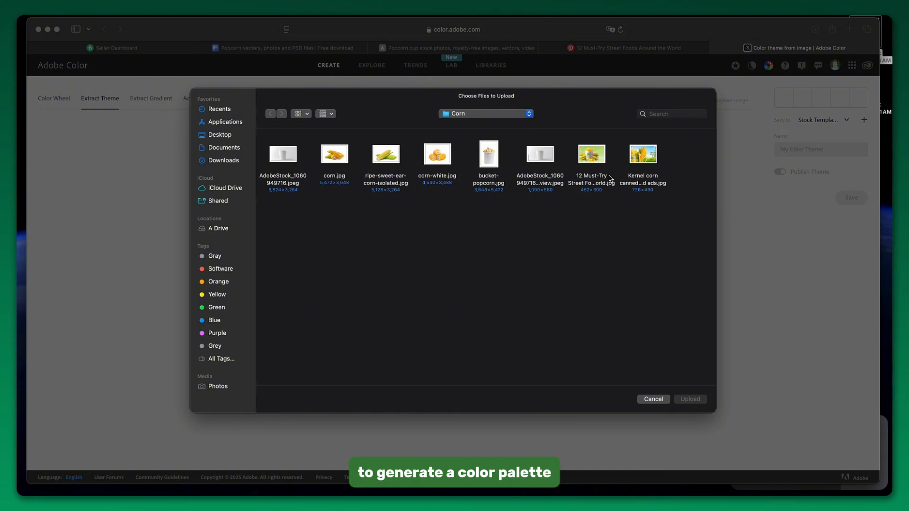
click(610, 179)
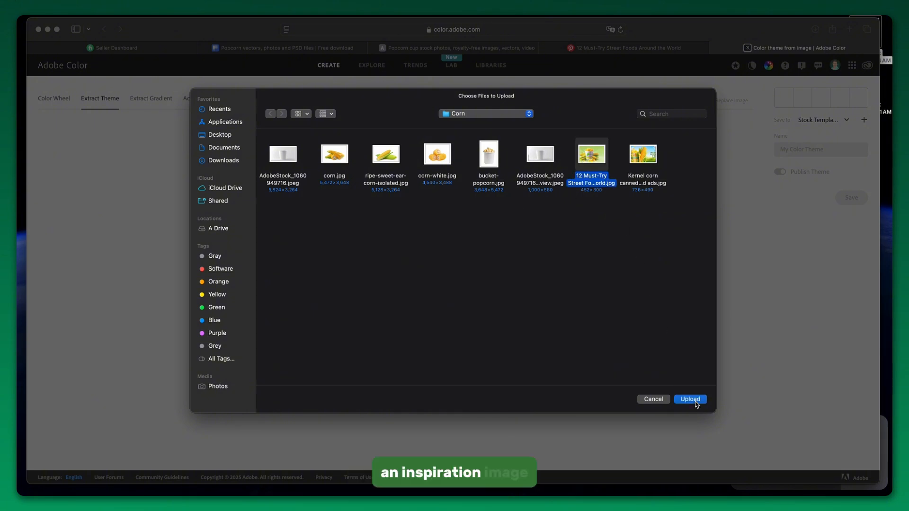
click(696, 404)
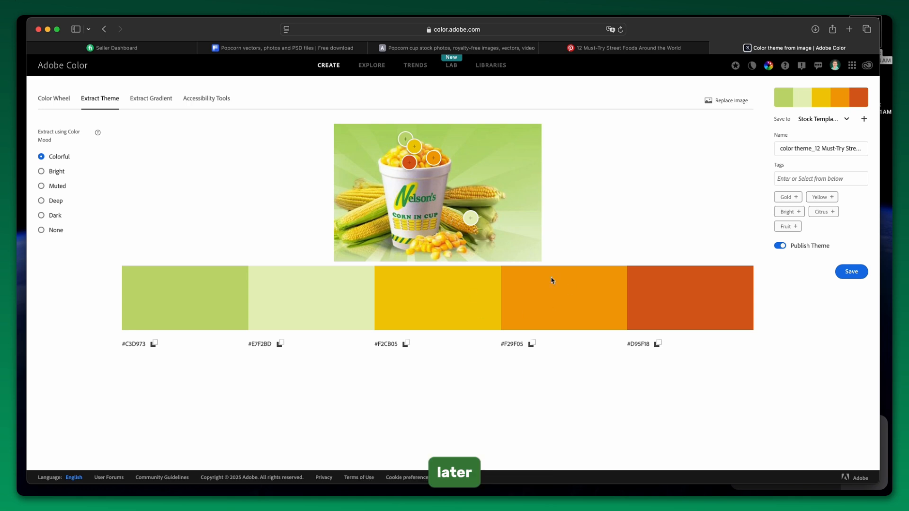
Step: Capture a screenshot of the extracted five-color palette and place it across the upper part of the Untitled-1 canvas in Photoshop
key(super+shift+5)
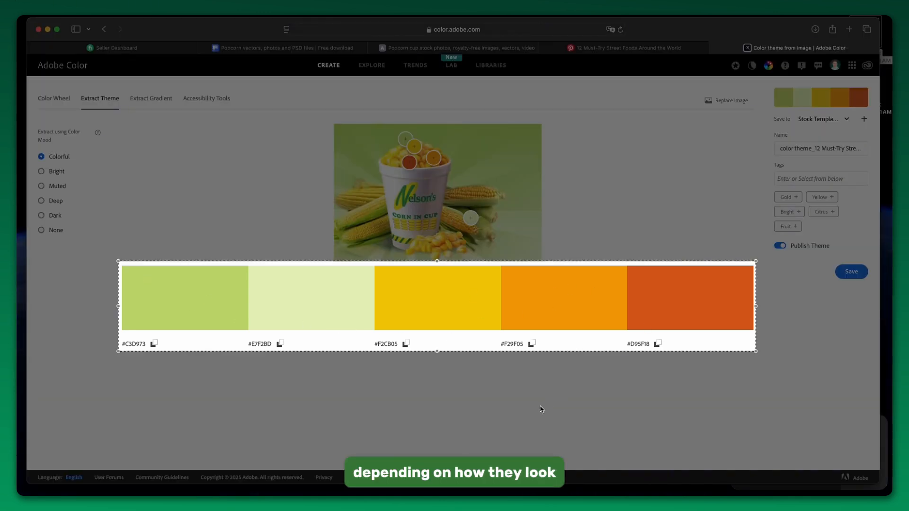
key(Return)
drag(795, 452, 380, 211)
drag(453, 268, 453, 146)
drag(515, 132, 497, 135)
key(Return)
Step: Add a Solid Color fill layer directly above the Background, sampling the first green swatch of the palette
click(634, 204)
click(836, 190)
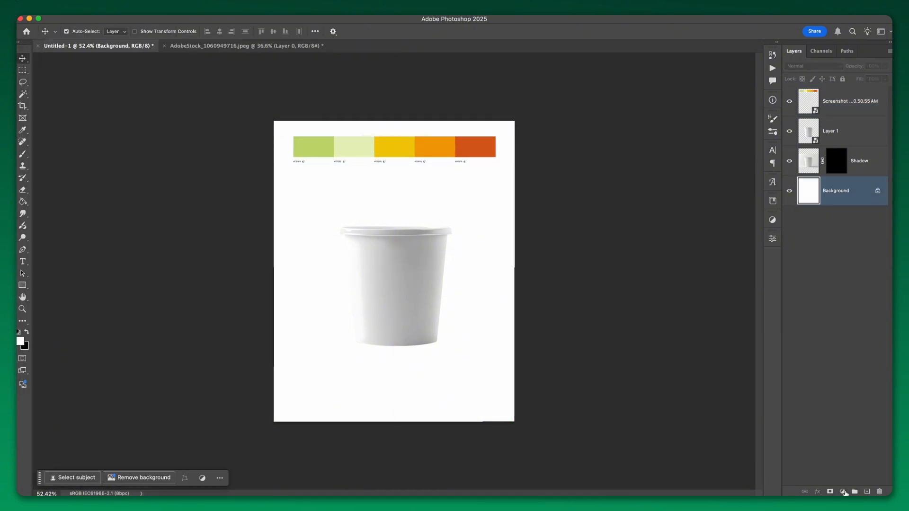
click(843, 492)
click(840, 339)
click(317, 148)
click(789, 133)
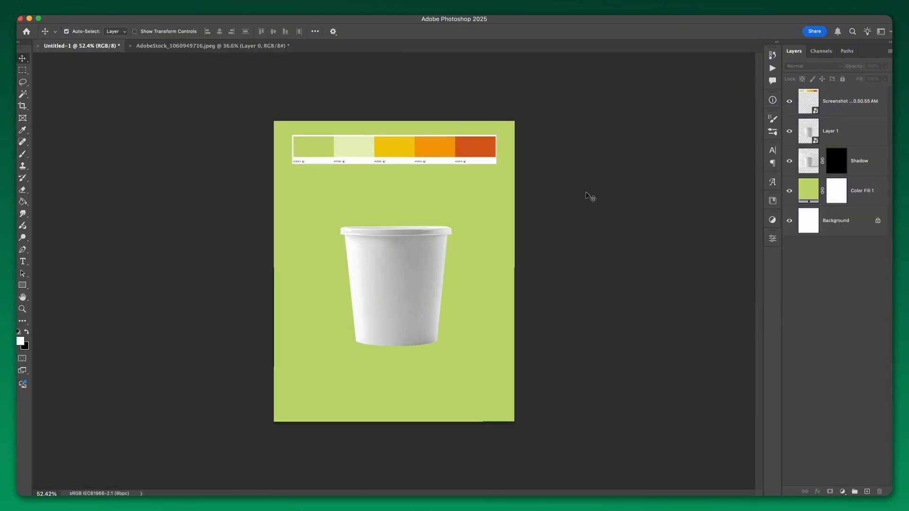
Step: Hide and lock the palette screenshot layer
click(843, 104)
click(790, 101)
click(823, 79)
click(695, 282)
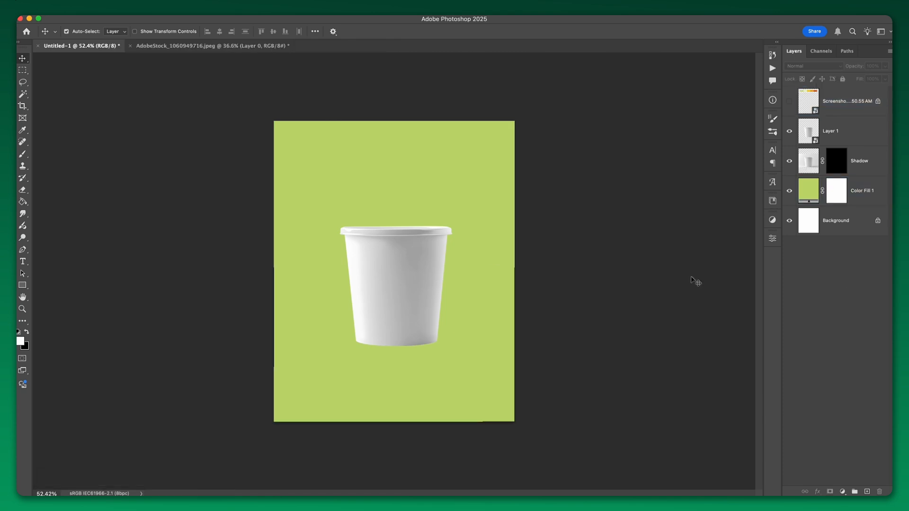
Step: Switch to the Corn folder in Finder and open corn.jpg in Photoshop
mouse_move(20, 82)
click(29, 42)
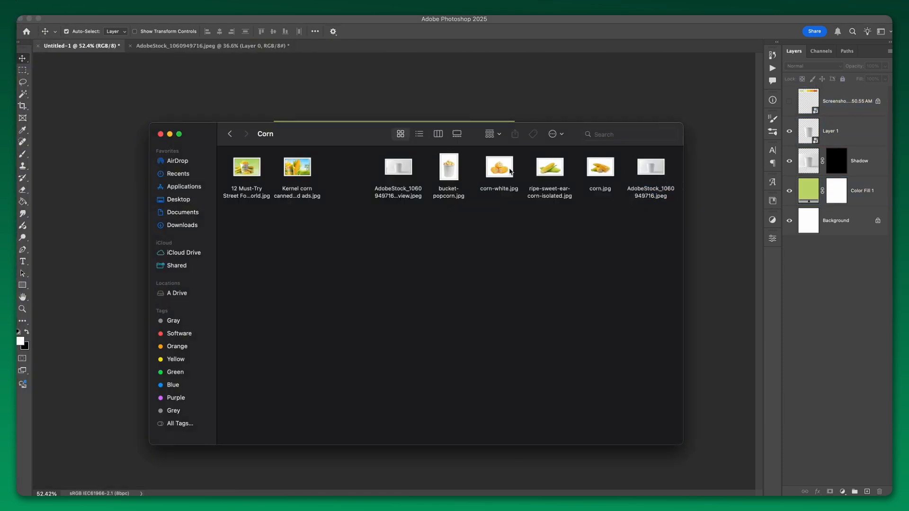
click(511, 171)
right_click(596, 167)
mouse_move(622, 187)
click(728, 201)
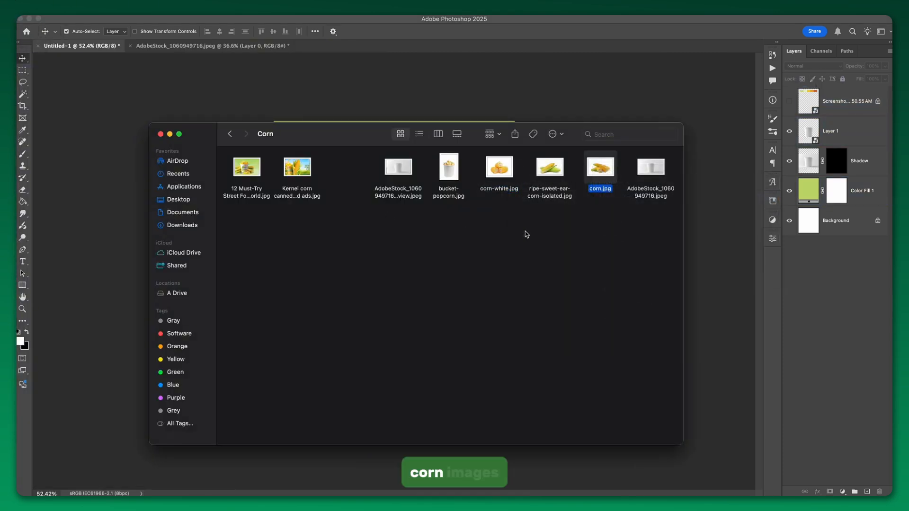
Step: Start a Pen tool path in corn.jpg along the bottom kernels of the short corn piece, working toward its rear end
scroll(436, 339, up, 10)
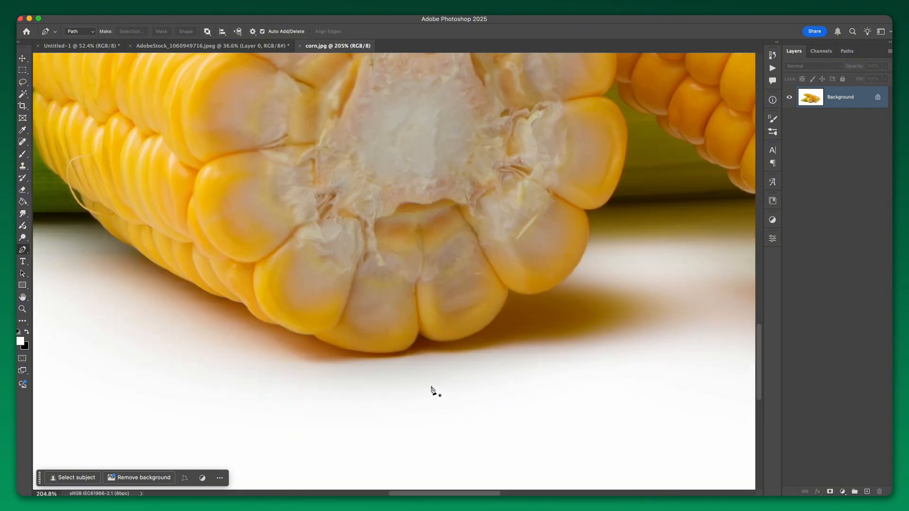
key(p)
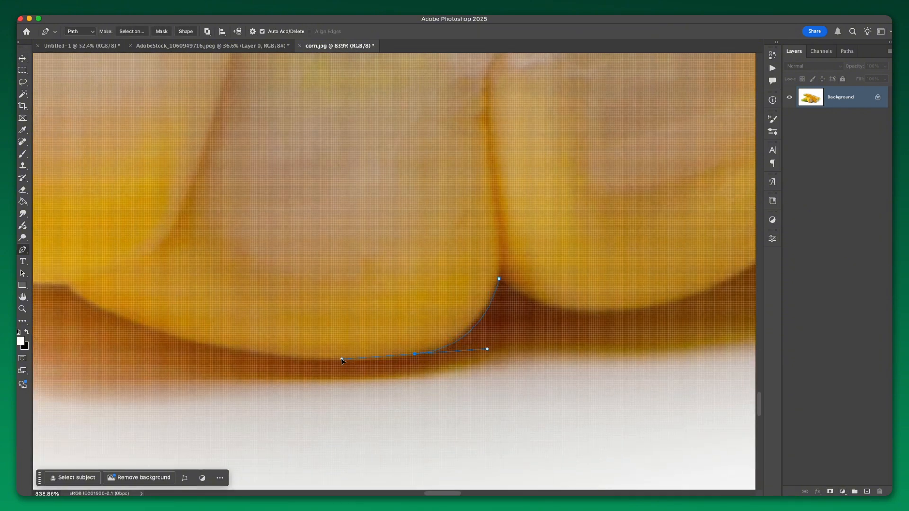
drag(341, 359, 346, 359)
scroll(346, 359, left, 5)
drag(360, 350, 294, 306)
scroll(286, 367, left, 4)
click(287, 300)
scroll(369, 377, left, 3)
click(292, 311)
click(279, 298)
scroll(285, 307, left, 4)
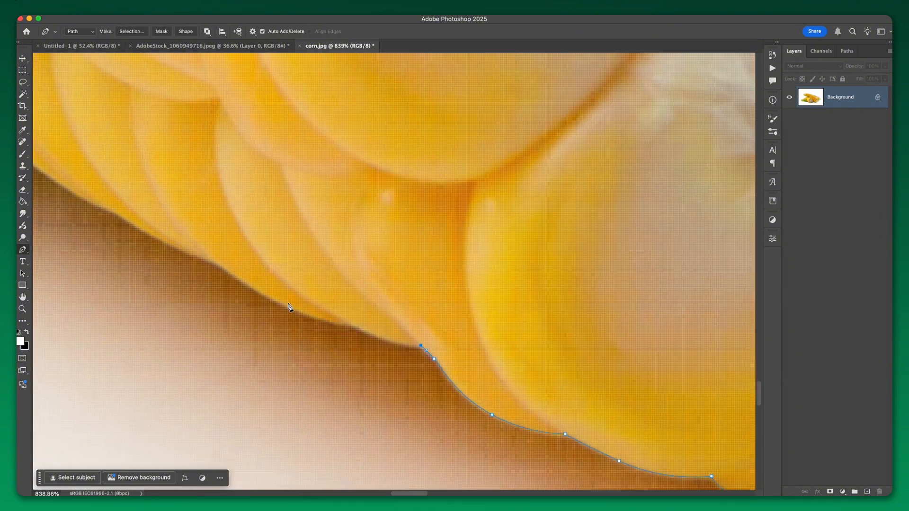
Step: Continue the Pen path up the lower-left kernel edge of the short corn piece, with anchors at the kernel notches
drag(366, 333, 327, 312)
alt+click(366, 333)
scroll(374, 343, left, 2)
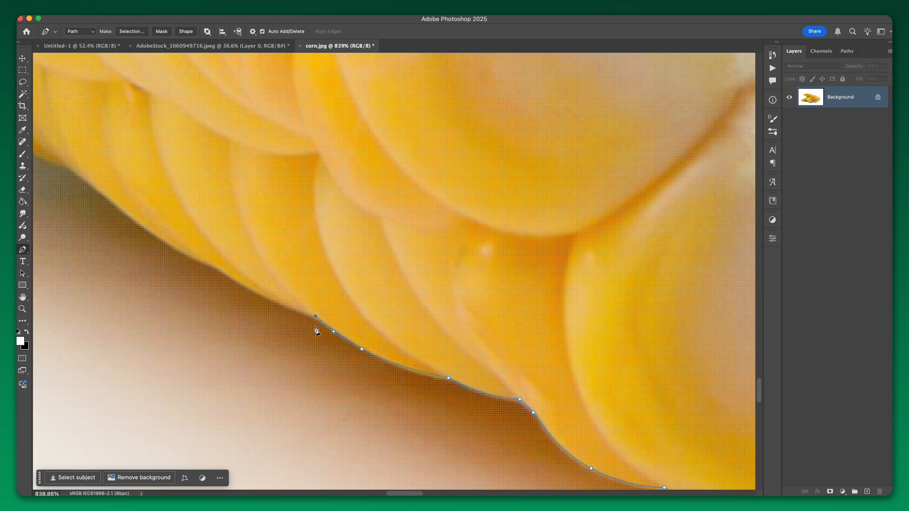
scroll(316, 329, left, 3)
drag(347, 344, 326, 331)
Step: Extend the Pen path along the underside of the long corn piece, curving around each orange kernel
drag(335, 285, 328, 250)
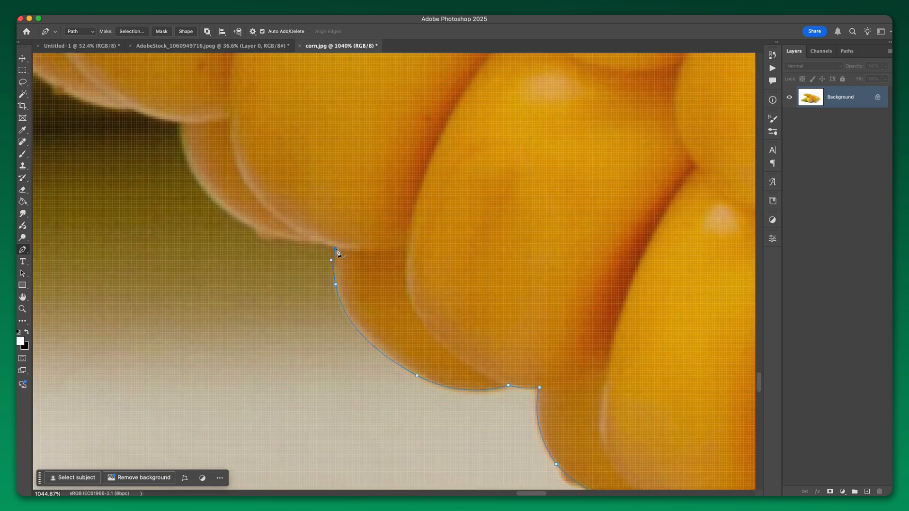
scroll(336, 249, left, 4)
drag(429, 321, 426, 321)
scroll(296, 192, left, 4)
scroll(297, 191, up, 2)
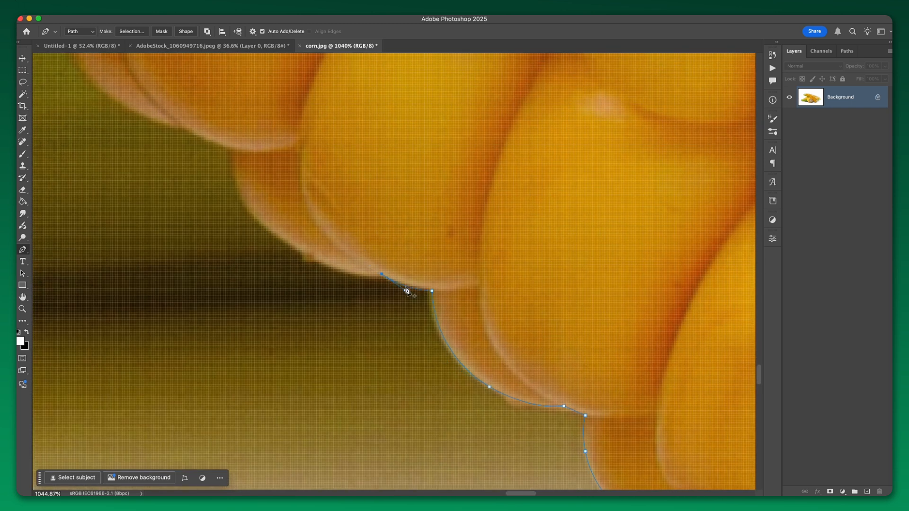
scroll(375, 339, left, 2)
scroll(375, 339, up, 2)
drag(311, 269, 306, 248)
scroll(420, 376, left, 4)
scroll(420, 377, up, 3)
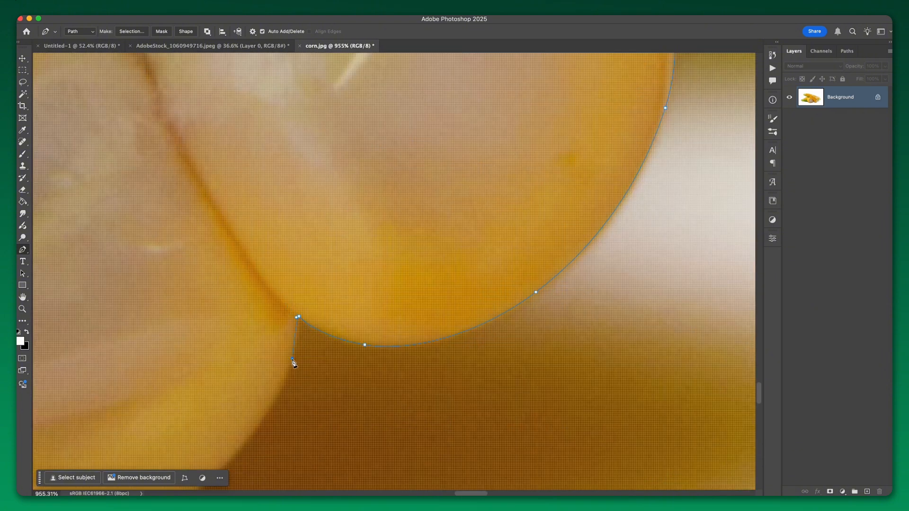
Step: Finish the path around the short piece's lower-right kernels, mask the corn with it and duplicate the masked layer
drag(292, 360, 285, 376)
scroll(422, 359, left, 6)
scroll(421, 359, down, 4)
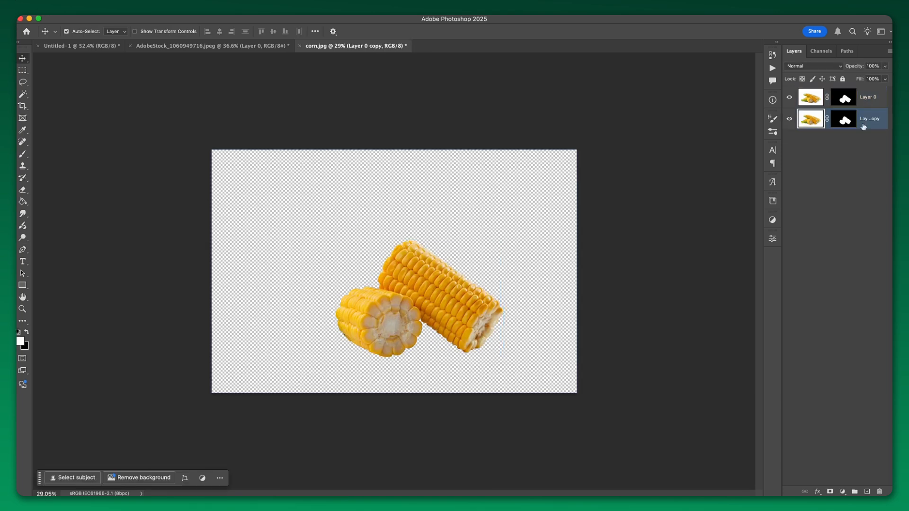
Step: Turn the duplicate corn layer into a Shadow layer by replacing its mask with a black one and setting its blend mode to Multiply
right_click(845, 121)
click(782, 142)
click(830, 492)
key(super+i)
click(813, 66)
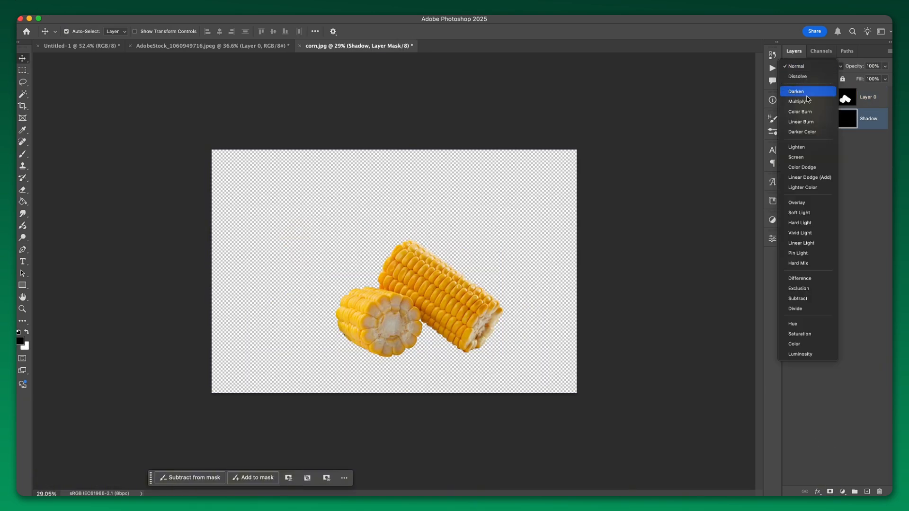
click(801, 101)
Step: Copy the linked corn and Shadow layers into Untitled-1, scaled to about 40%, in front of the bucket
shift+click(870, 98)
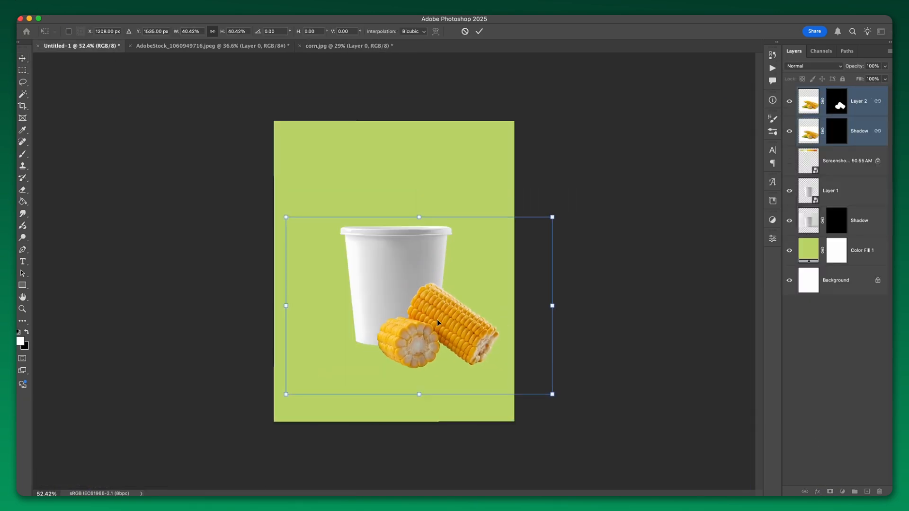
click(399, 269)
key(super+t)
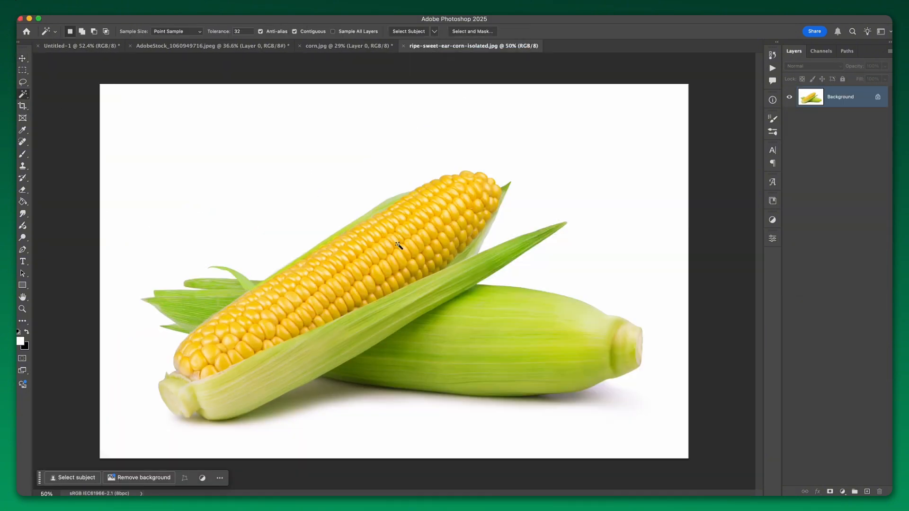
Step: In ripe-sweet-ear-corn-isolated.jpg, prepare the duplicate corn layer as Shadow and link it with the masked corn layer
scroll(398, 245, down, 4)
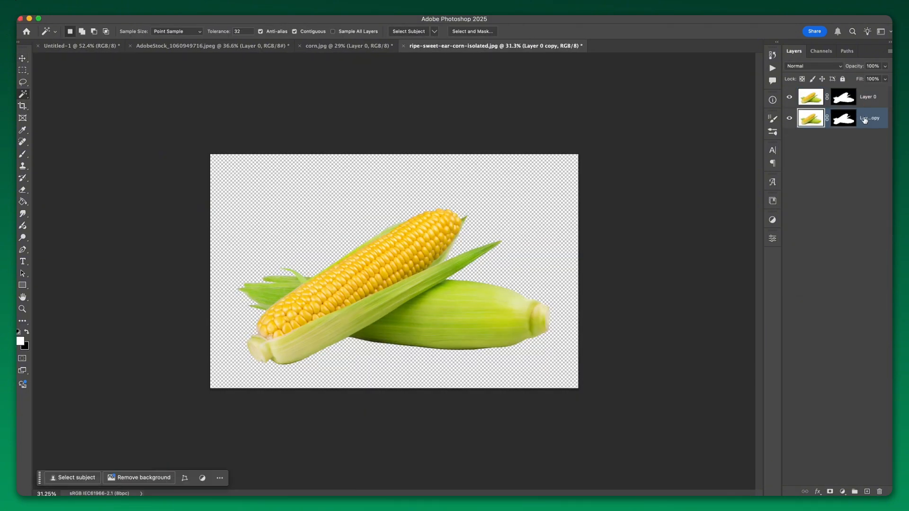
text(ow)
key(Return)
click(843, 118)
click(813, 66)
shift+click(870, 97)
right_click(870, 97)
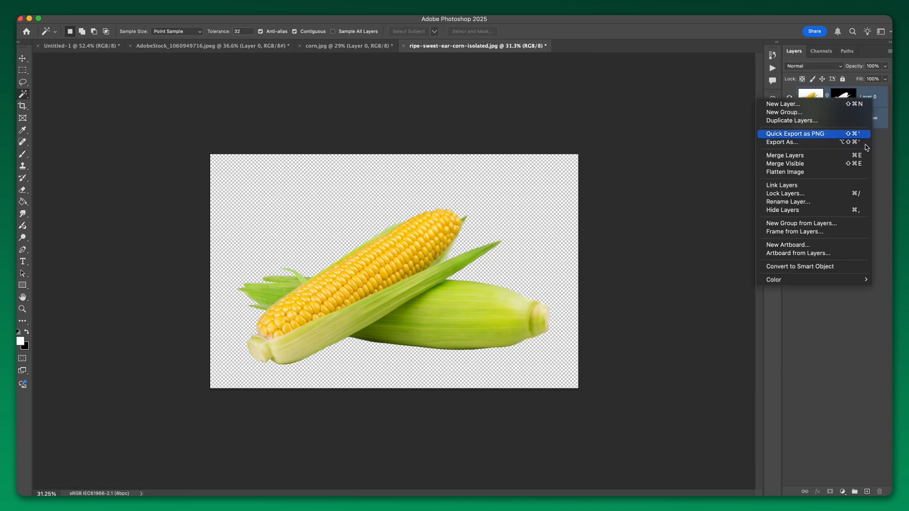
click(814, 186)
key(v)
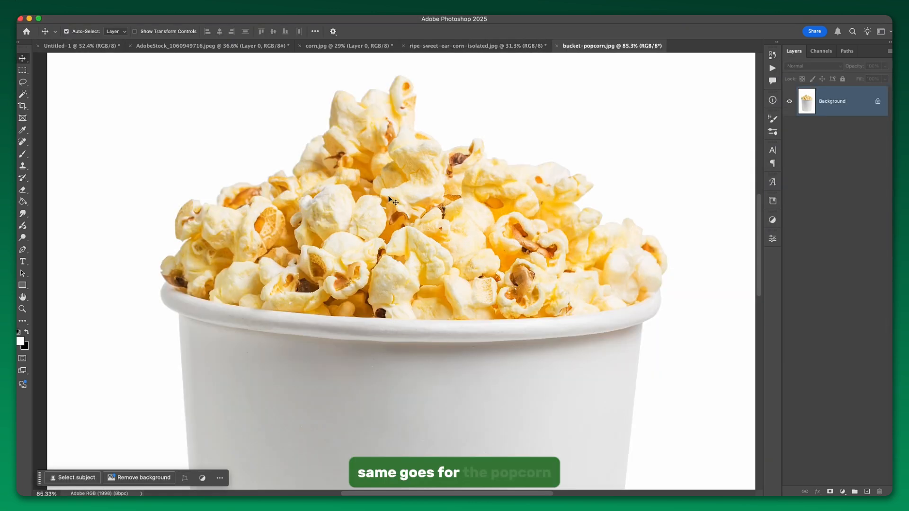
Step: In bucket-popcorn.jpg, select the bucket and popcorn with the Quick Selection tool and trace a Pen path around the cup below the popcorn
scroll(331, 132, up, 5)
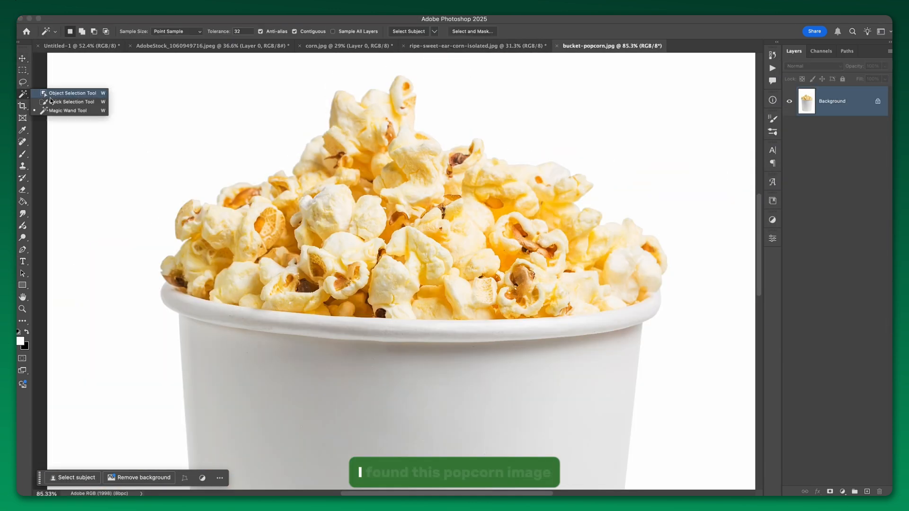
click(47, 103)
click(310, 31)
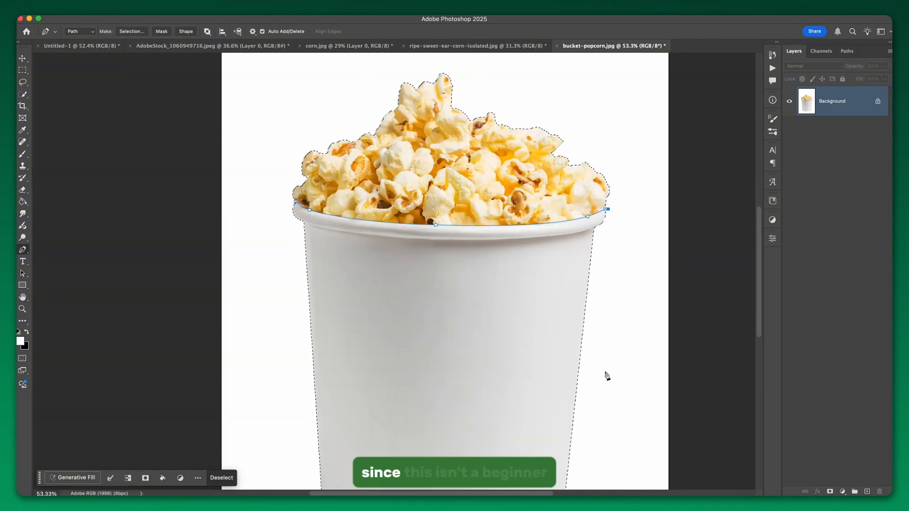
drag(305, 447, 295, 347)
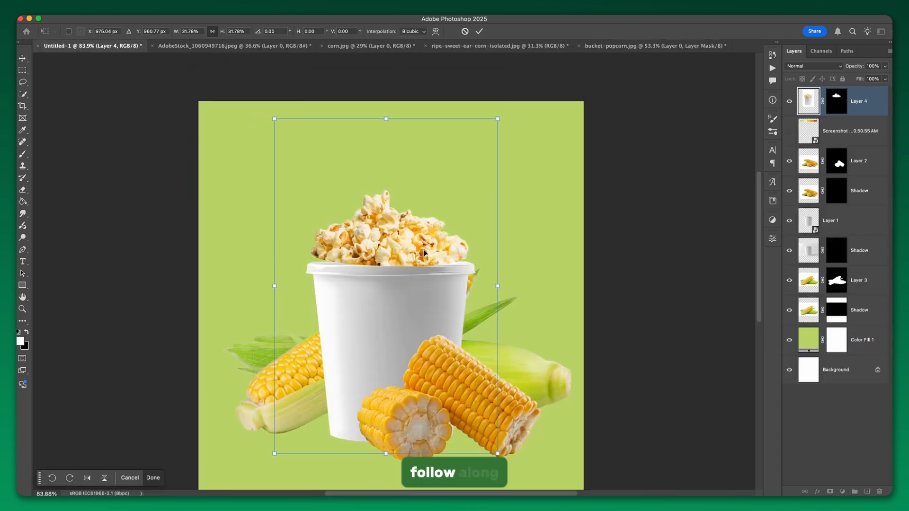
Step: Seat the masked popcorn on the bucket's rim in Untitled-1, stack it behind the corn pieces and clean its mask edge
drag(440, 274, 440, 281)
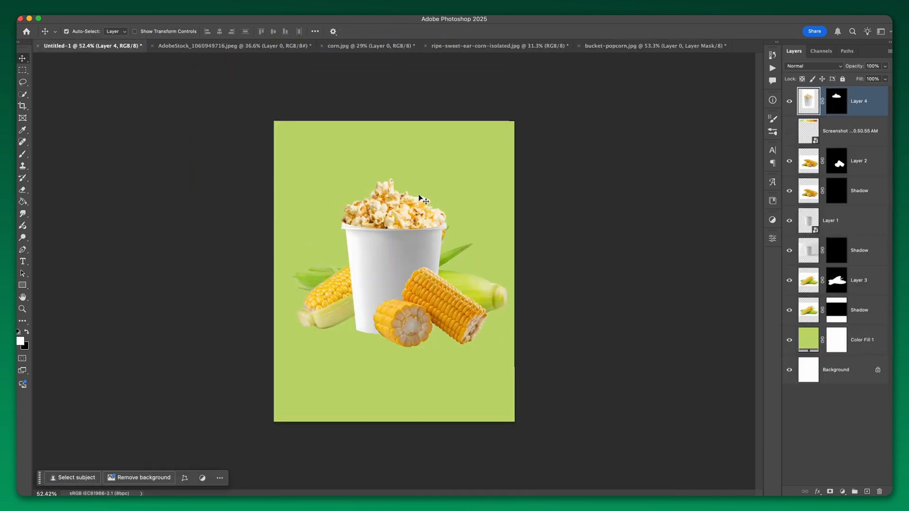
drag(496, 326, 250, 308)
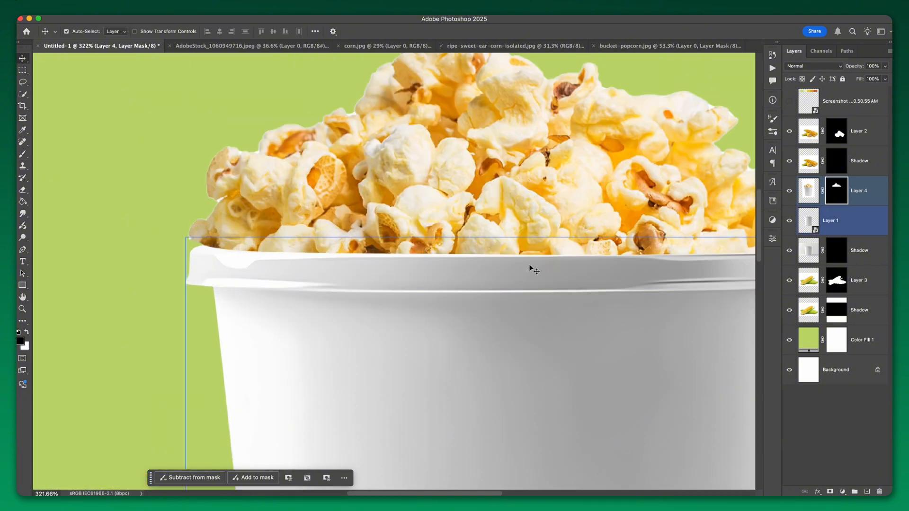
drag(286, 218, 262, 297)
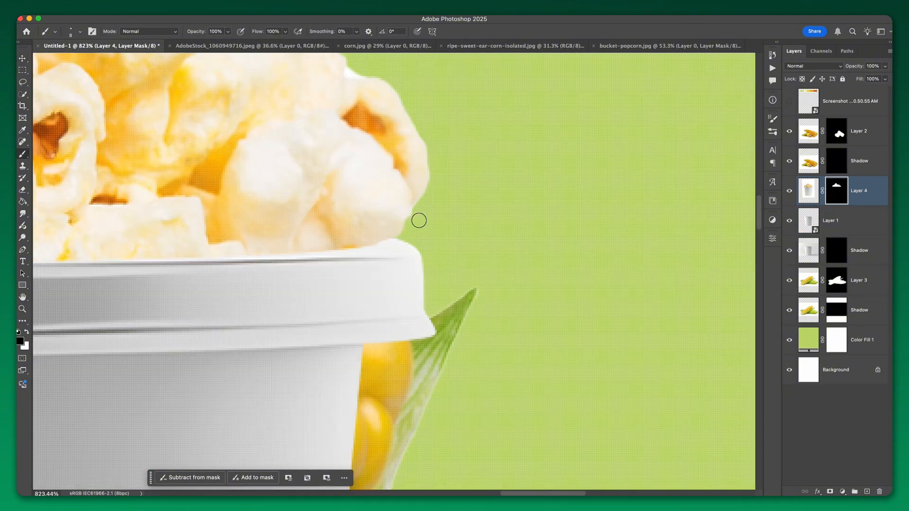
Step: Free-transform the whole-corn layer together with its Shadow layer and convert the corn layer to a smart object
super+click(862, 312)
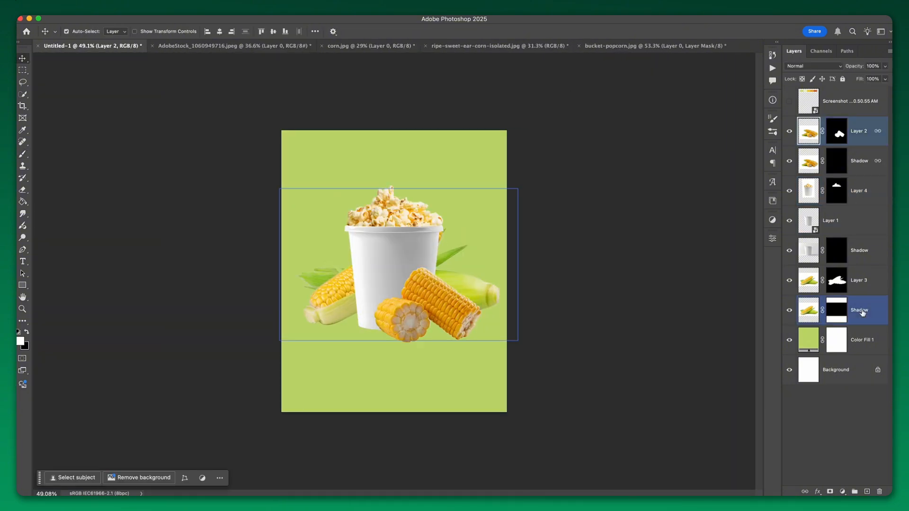
key(super+t)
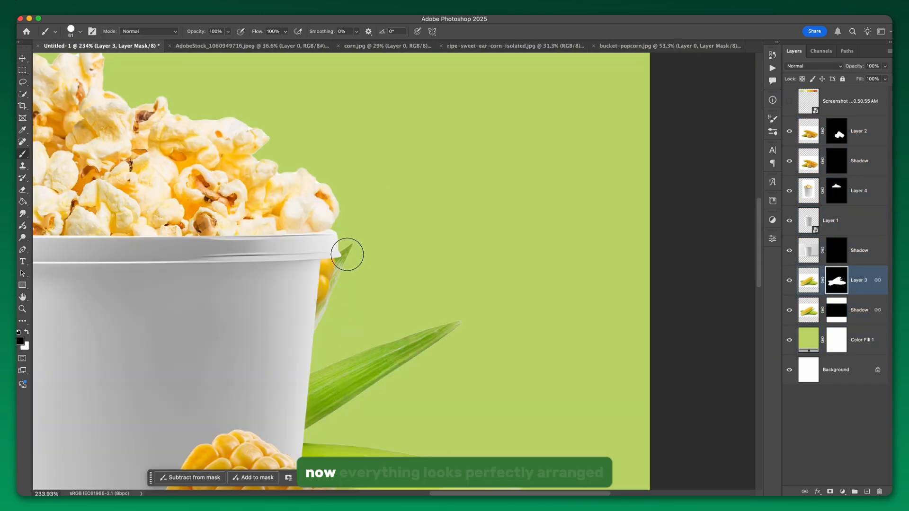
right_click(855, 284)
click(772, 402)
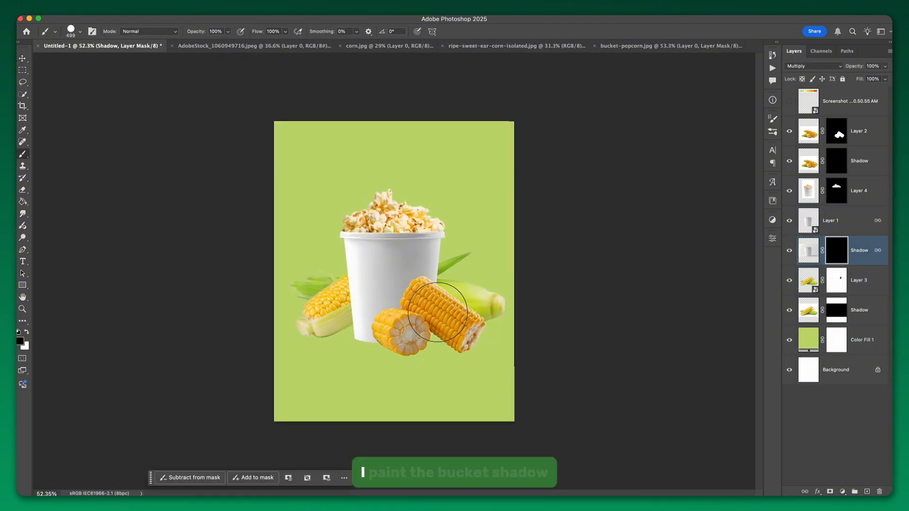
Step: Paint white with a flattened brush on the Shadow masks to reveal the shadows beneath the bucket and corn
right_click(434, 187)
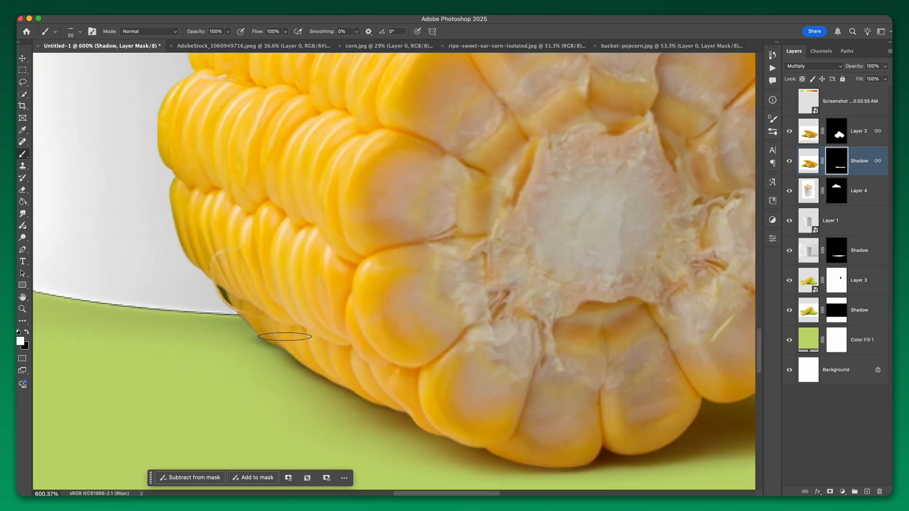
drag(303, 328, 329, 334)
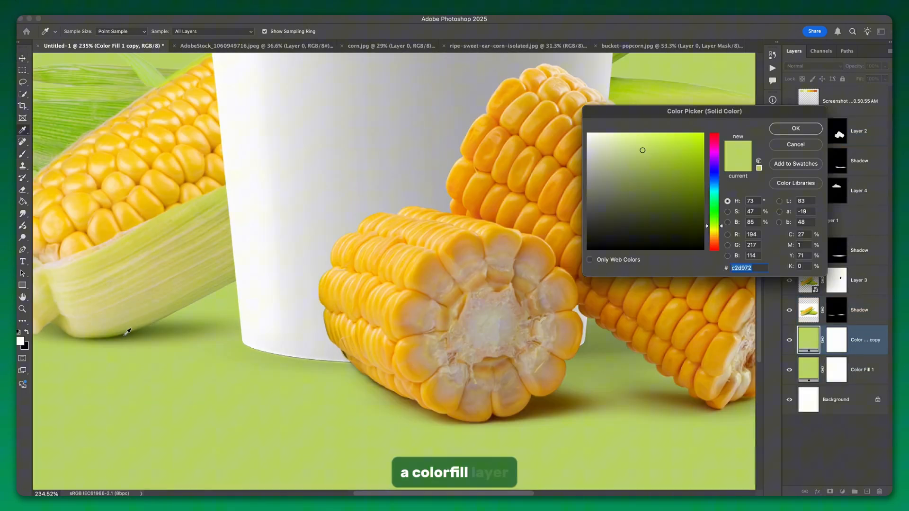
Step: Recolor the duplicate green fill layer dark olive and paint contact shadows through its black mask beneath the bucket and corn
click(589, 249)
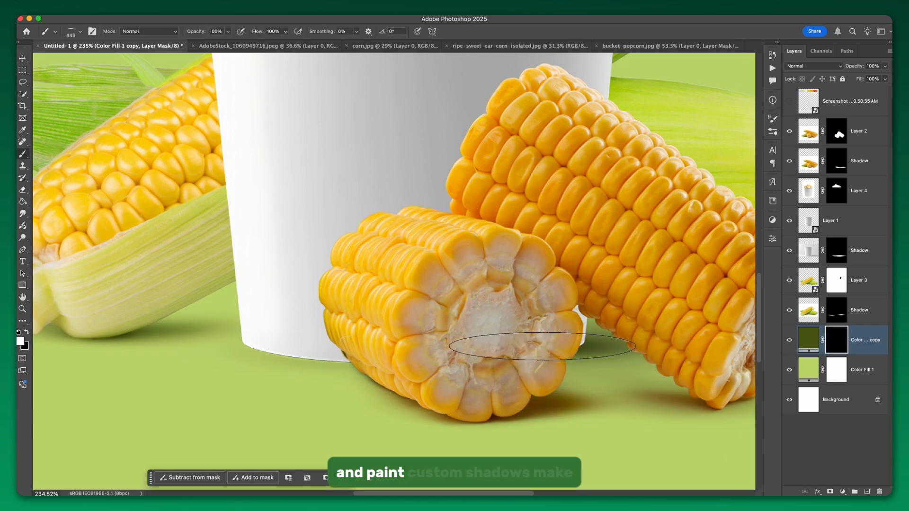
scroll(501, 321, down, 5)
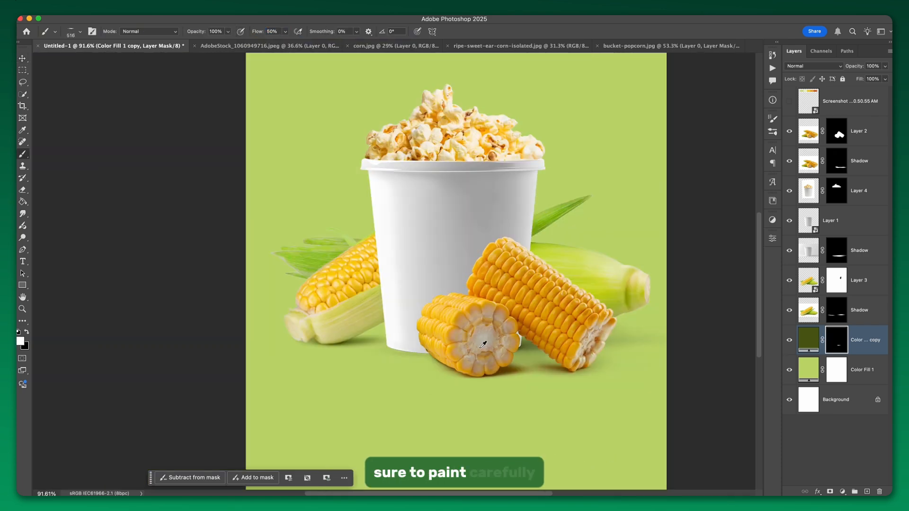
scroll(429, 364, down, 3)
scroll(361, 376, up, 8)
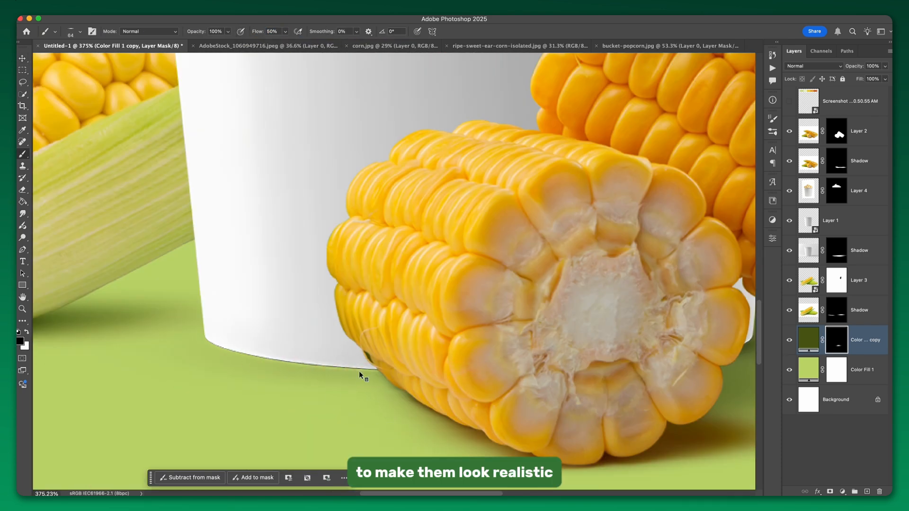
key(x)
scroll(509, 386, down, 5)
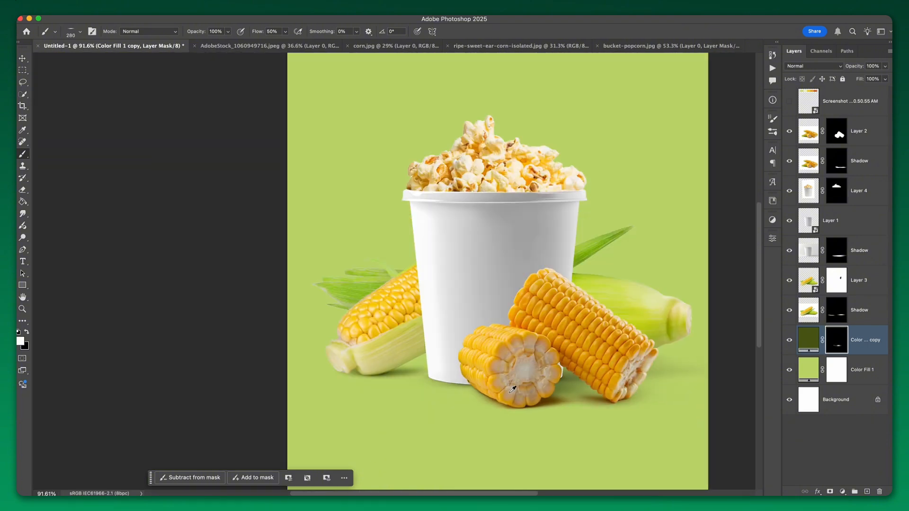
Step: Refine the olive shadow around the bucket's base by alternately adding and removing paint on its mask, and deselect the layer
scroll(474, 393, up, 4)
scroll(389, 368, down, 4)
key(x)
scroll(403, 371, up, 4)
scroll(351, 357, down, 5)
key(v)
click(639, 325)
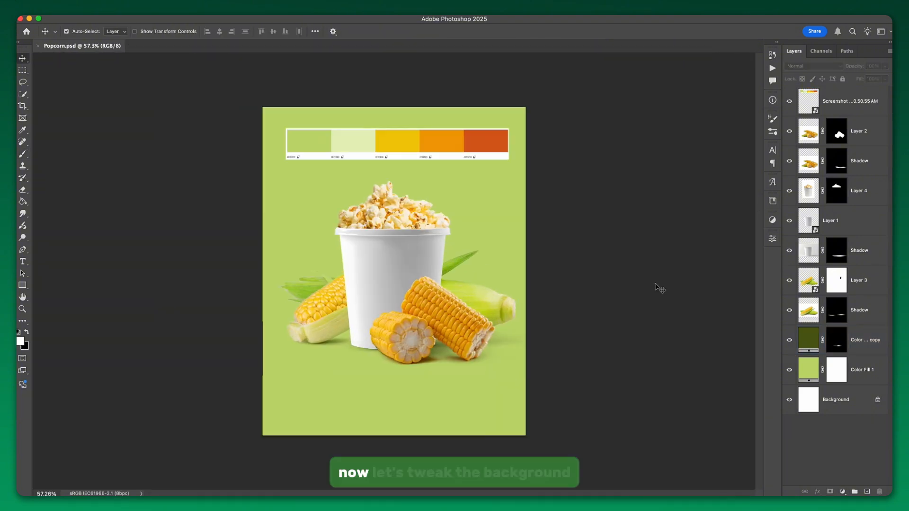
Step: Duplicate the green background fill, recolor the copy with the palette's pale green, and hide the palette image
click(862, 368)
key(super+j)
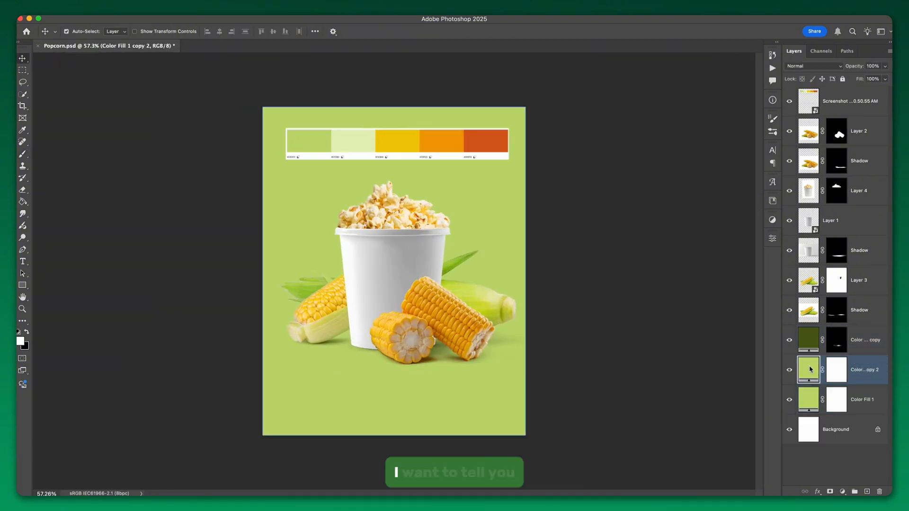
double_click(811, 371)
click(358, 142)
click(800, 126)
click(789, 102)
Step: Invert the pale green fill's mask to black and restore the flattened brush to a round tip
click(840, 374)
key(super+i)
key(b)
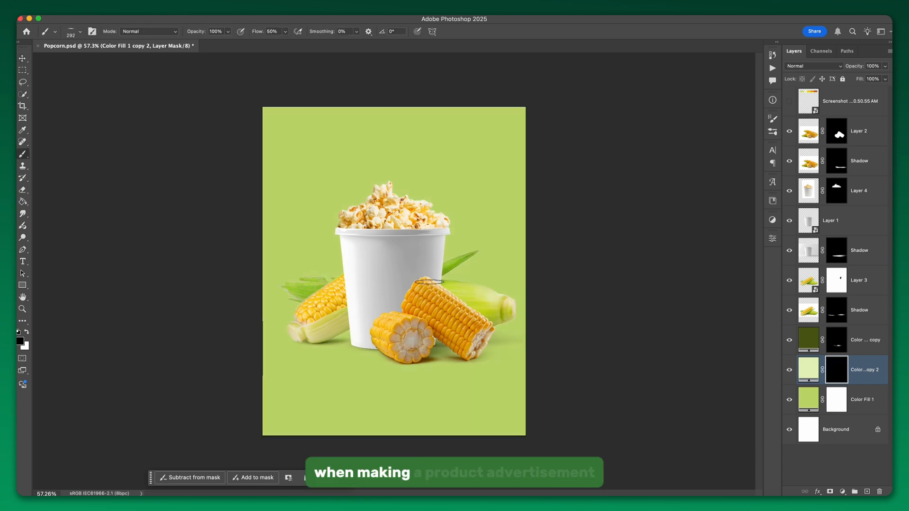
right_click(400, 270)
click(426, 278)
click(385, 291)
Step: Paint white with a very large soft brush on the pale green fill's mask to create a glow behind the bucket
drag(318, 227, 564, 273)
key(x)
click(389, 249)
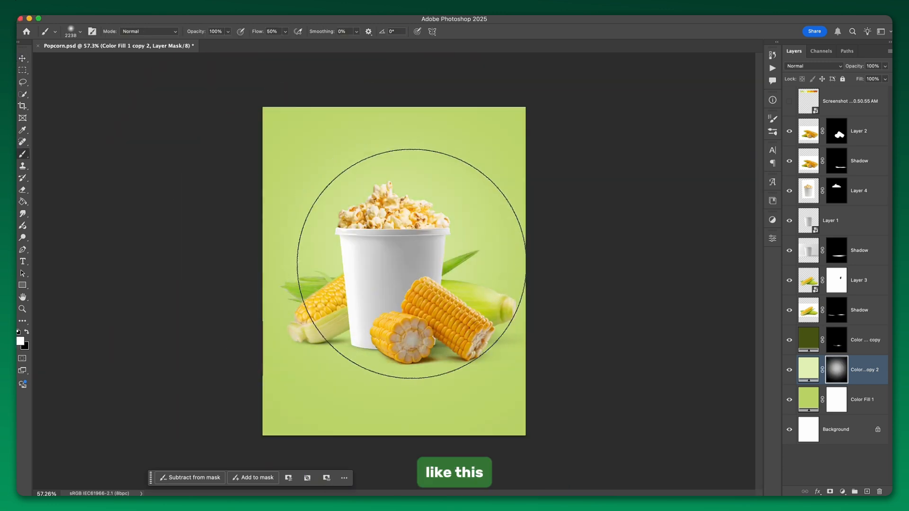
click(402, 258)
key(super+minus)
key(super+equal)
click(394, 280)
Step: Paint black on the pale green fill's mask to remove the glow from the ground below the bucket and corn
key(super+minus)
key(x)
click(386, 355)
drag(404, 336, 391, 337)
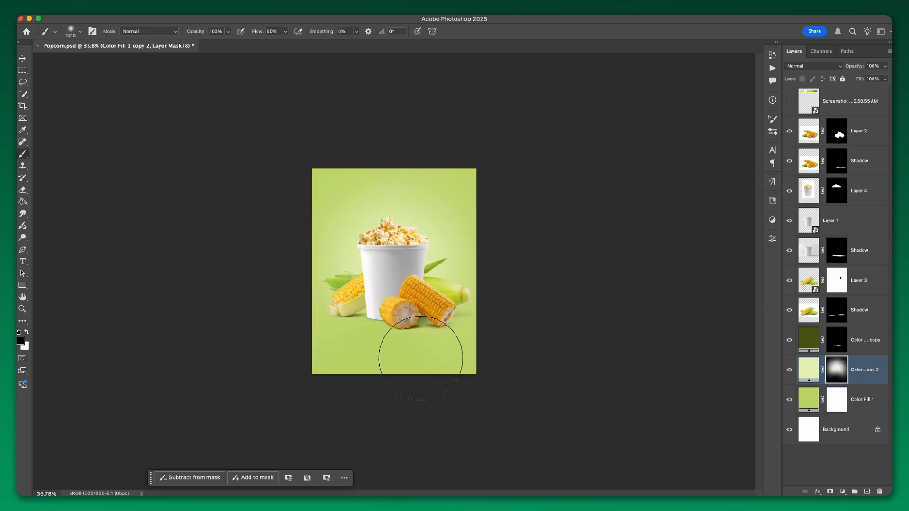
key(x)
key(super+equal)
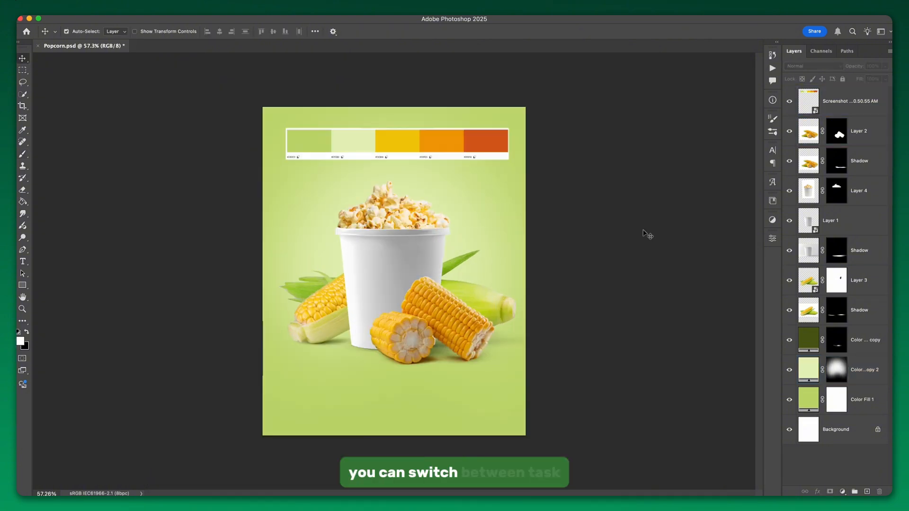
Step: Duplicate the base green fill above the pale green fill and recolor the copy a darker green
drag(864, 400, 865, 359)
double_click(808, 370)
drag(472, 259, 354, 157)
click(666, 162)
click(796, 129)
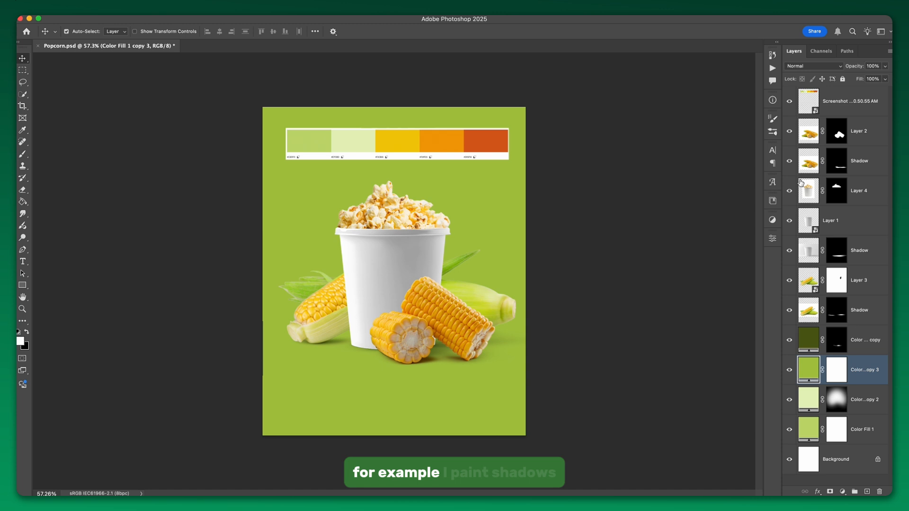
double_click(809, 367)
click(796, 128)
Step: Invert the darker green fill's mask, paint white along the canvas's lower edge, and hide the palette image
click(837, 370)
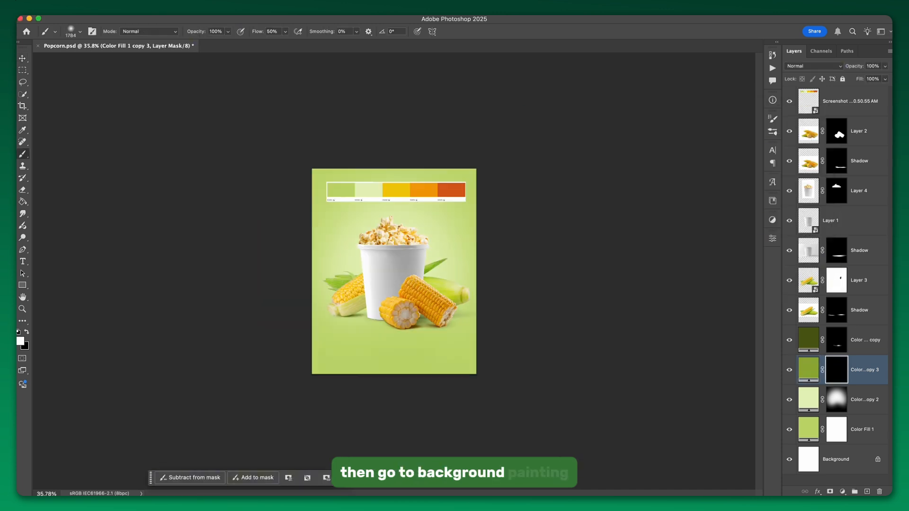
drag(341, 406, 535, 374)
scroll(535, 374, up, 3)
click(789, 100)
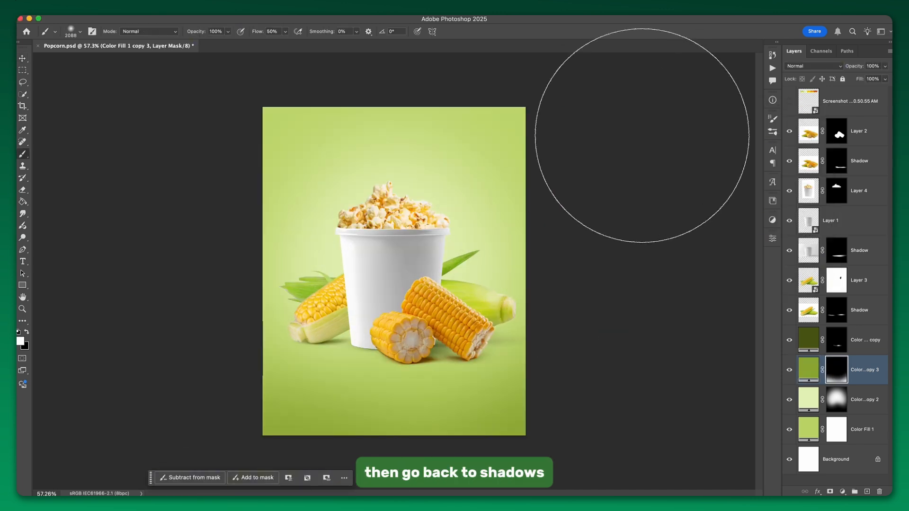
Step: Paint the darker green around the remaining canvas edges as a vignette, clear its center with black, and save the document
drag(205, 113, 204, 239)
drag(322, 75, 450, 83)
scroll(525, 225, down, 3)
scroll(526, 225, up, 3)
drag(464, 320, 545, 330)
key(x)
drag(397, 293, 364, 312)
scroll(393, 242, down, 3)
scroll(334, 365, up, 3)
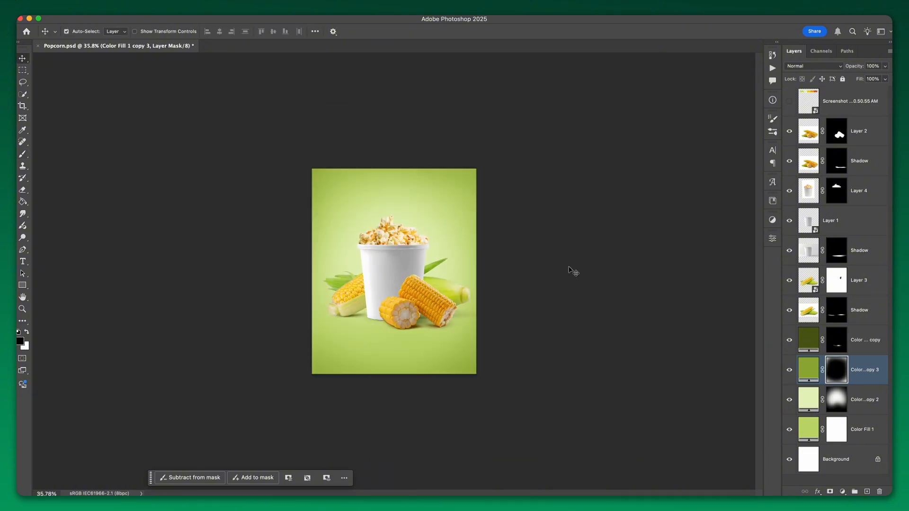
scroll(572, 270, up, 3)
key(super+s)
Step: Clip Color Balance adjustments to both corn Shadow layers, shifting the cut corn's shadow tones to green +54 with a slight cyan shift
scroll(441, 365, up, 6)
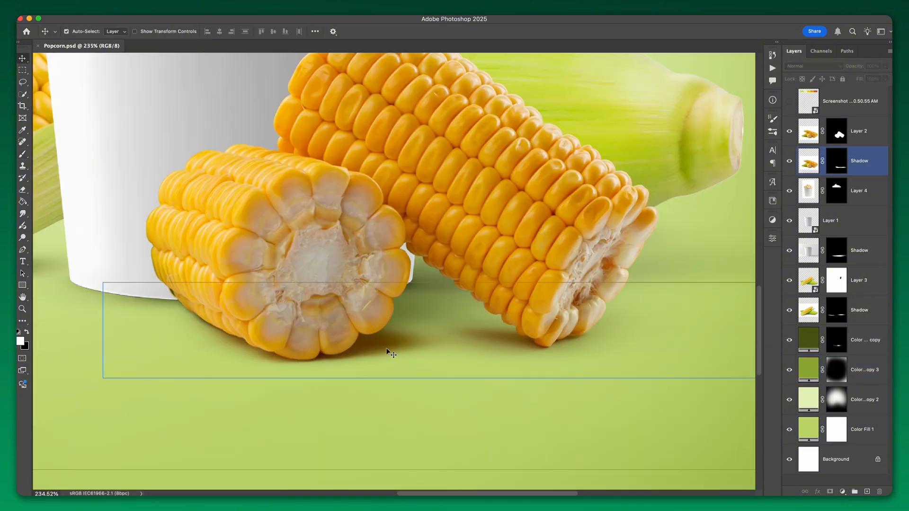
click(389, 352)
click(842, 492)
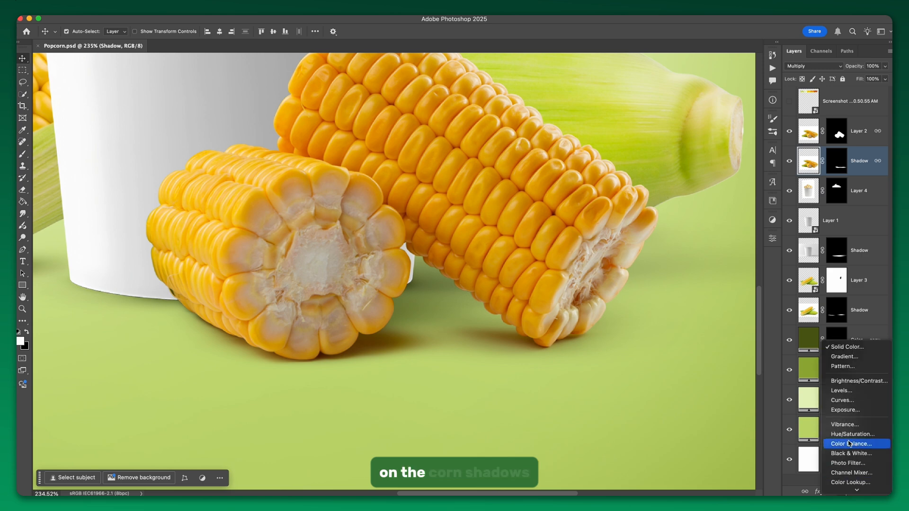
click(849, 444)
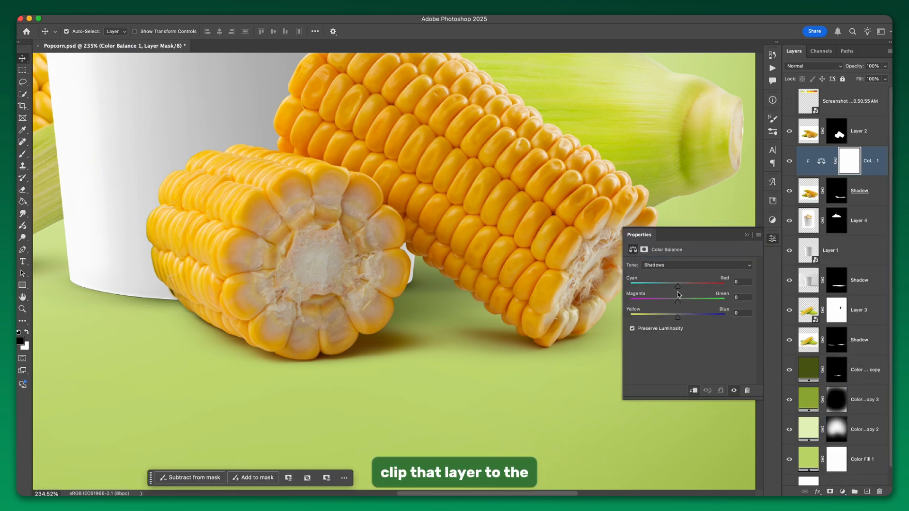
drag(689, 301, 702, 302)
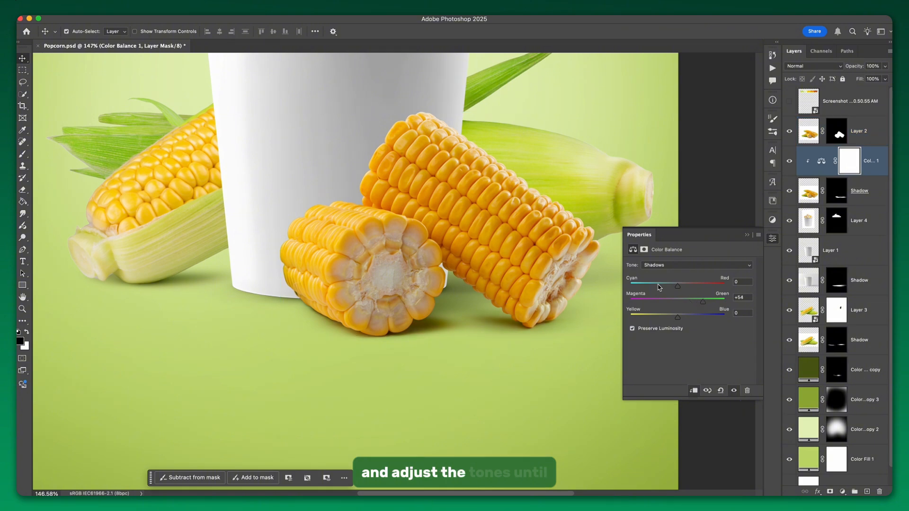
drag(664, 288, 672, 289)
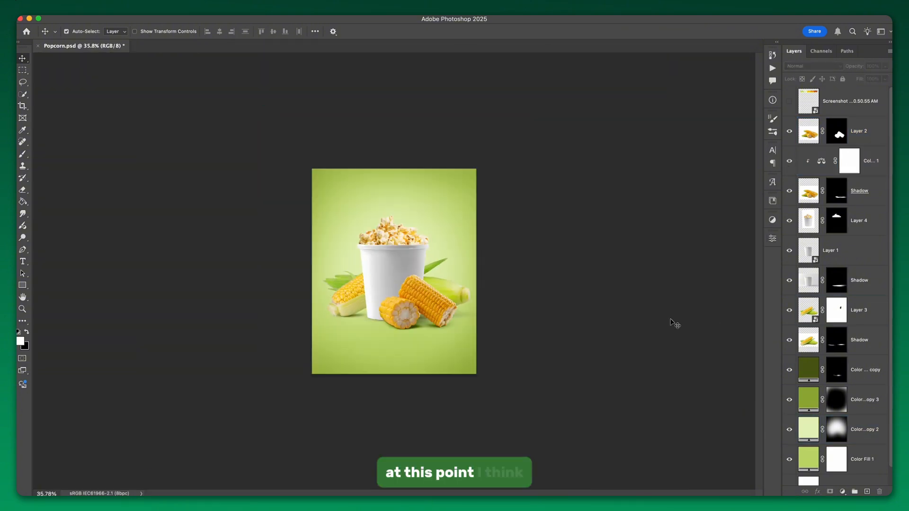
click(806, 351)
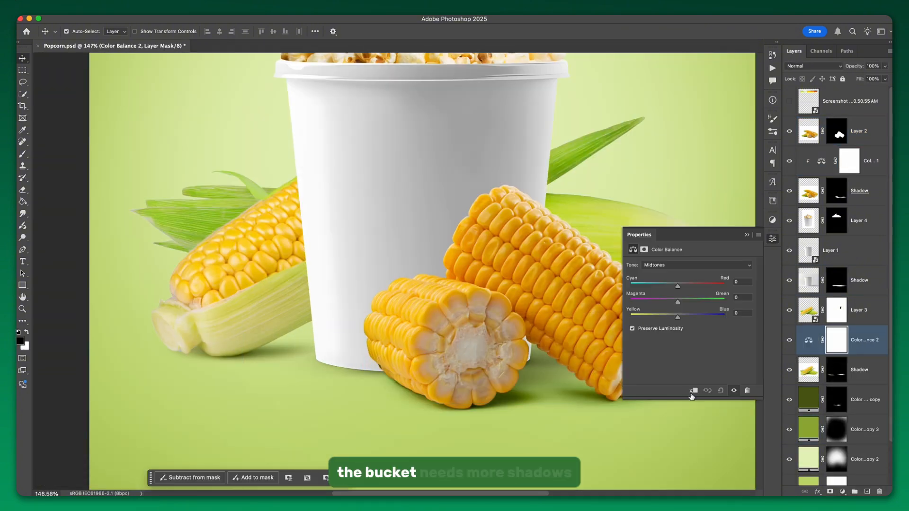
click(665, 265)
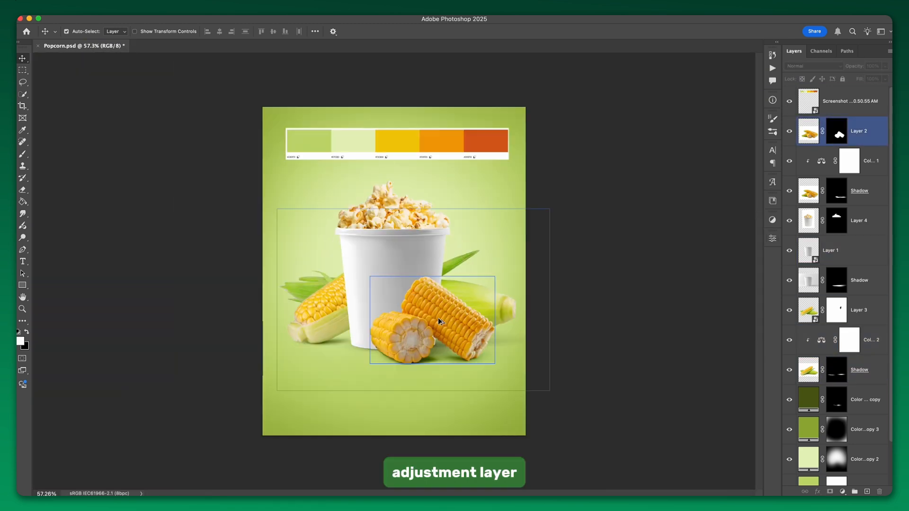
Step: Darken the bucket with a clipped Curves adjustment, limited by its mask to the shaded area beside the cut corn
click(848, 250)
click(842, 492)
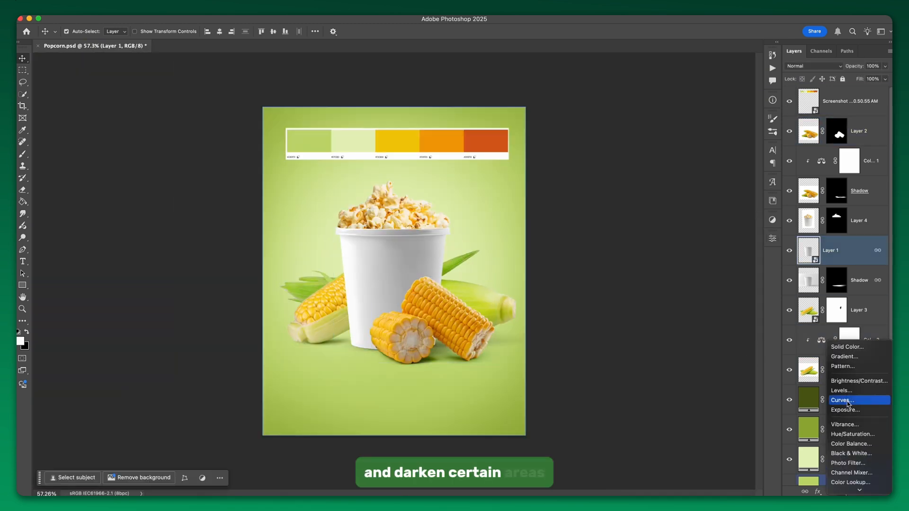
click(847, 401)
drag(668, 332, 675, 352)
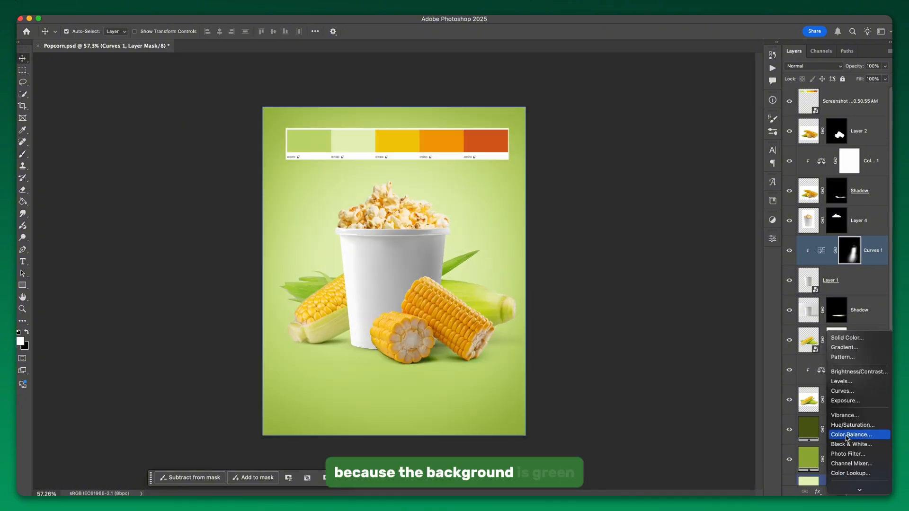
Step: Tint the bucket with a clipped Color Balance: shadows red -13, green +26; midtones green +20, blue -13; adjust highlights and set 69% opacity
click(811, 433)
click(672, 265)
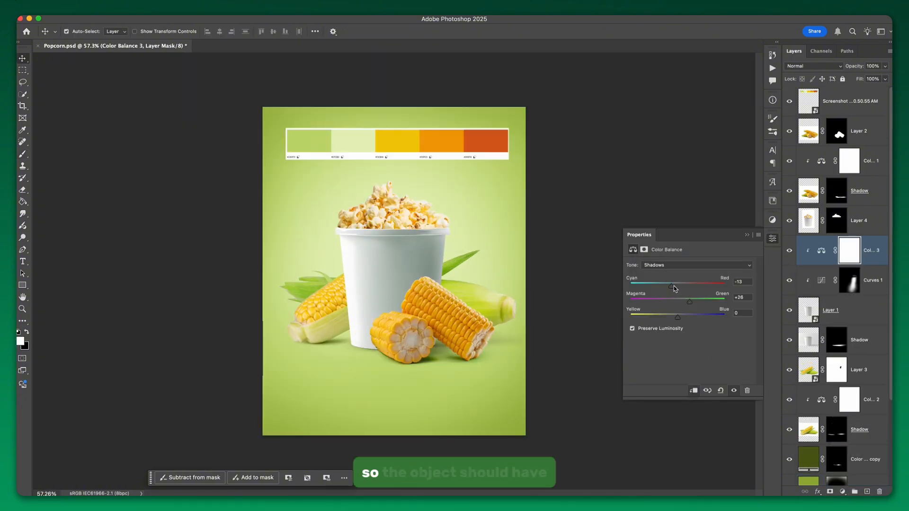
click(671, 267)
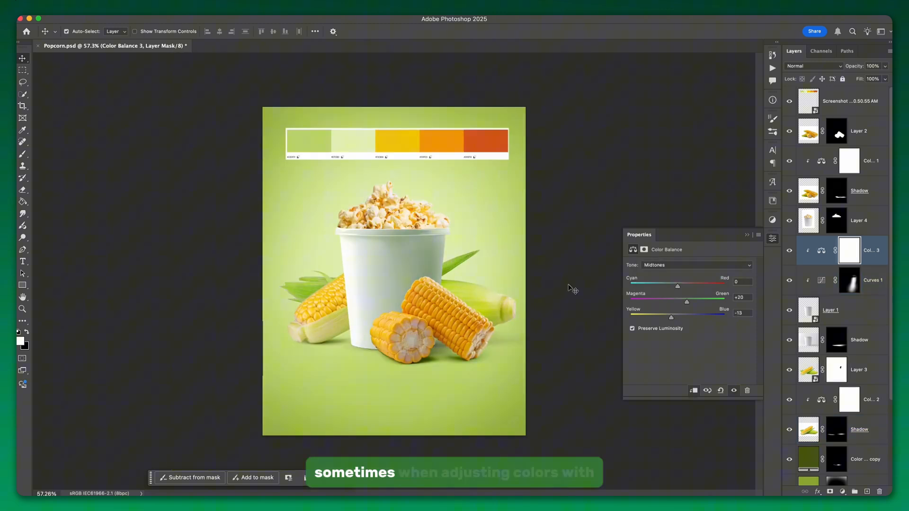
click(696, 266)
click(673, 275)
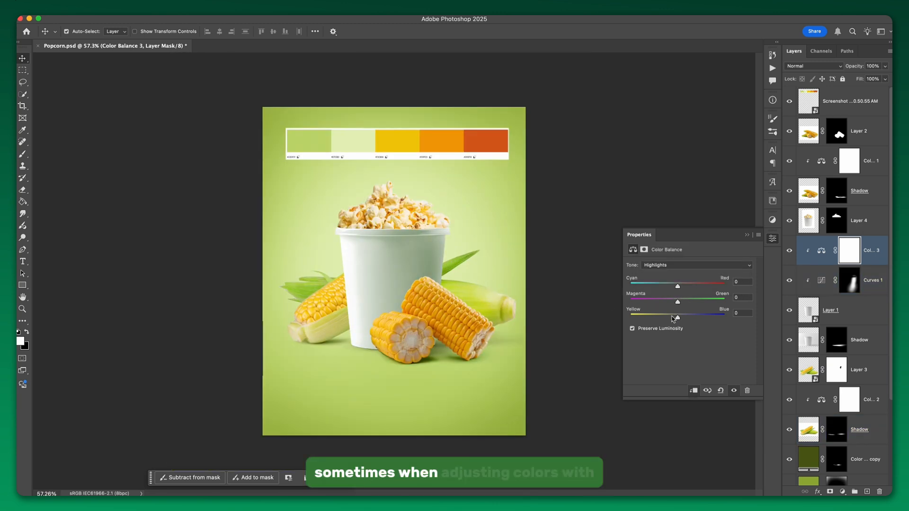
drag(677, 317, 681, 302)
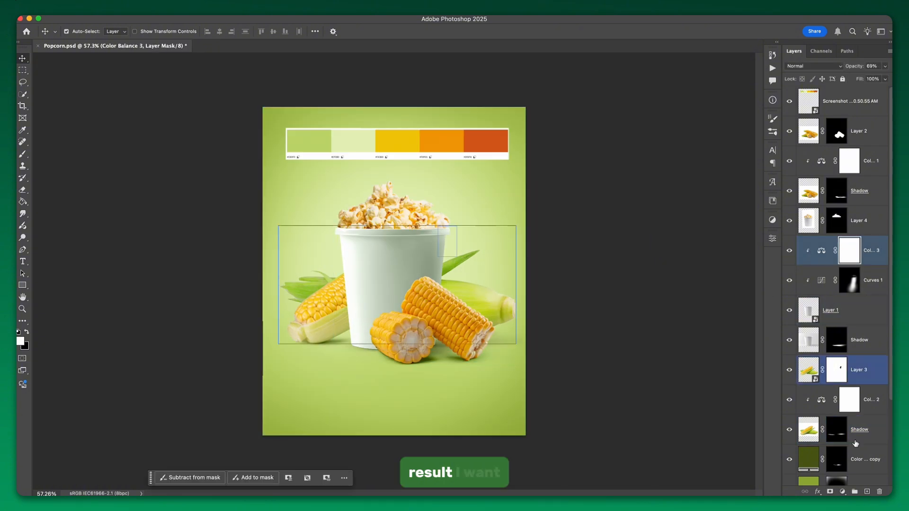
Step: Add a Hue/Saturation adjustment clipped to the bucket layer to fine-tune its color
drag(689, 298, 689, 301)
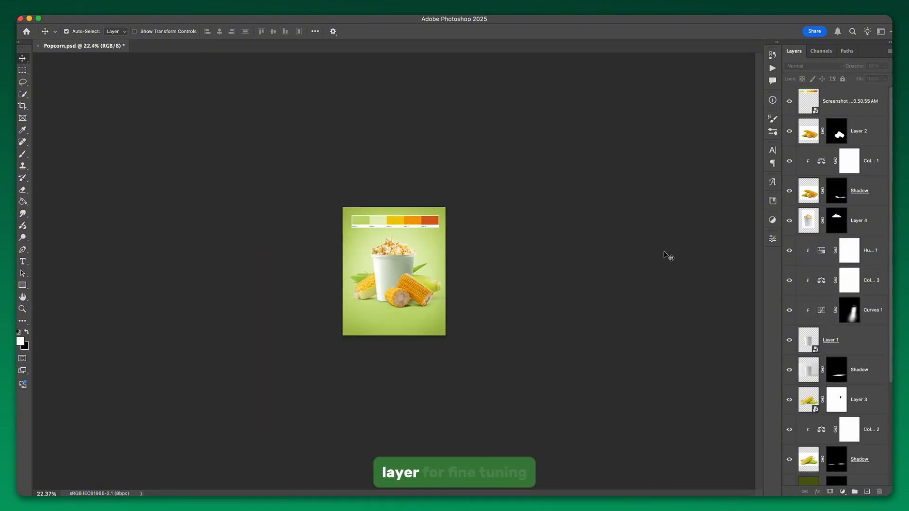
click(790, 107)
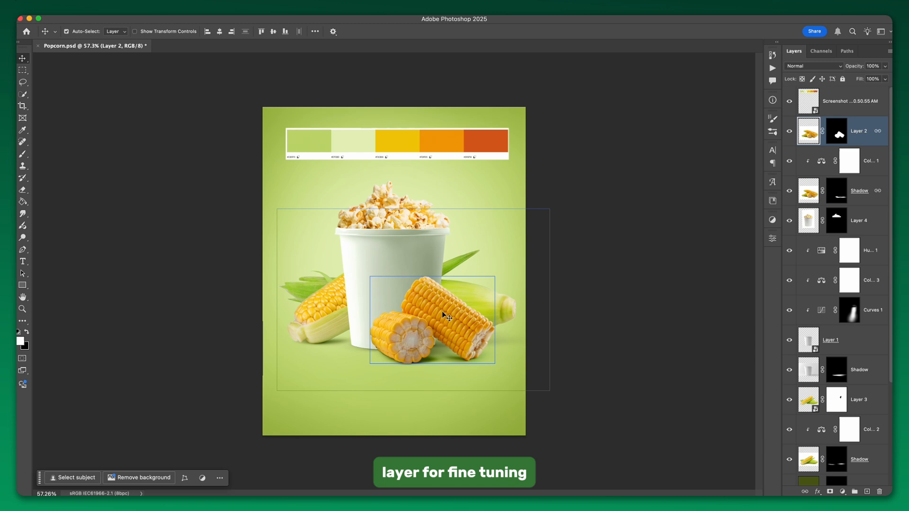
click(842, 491)
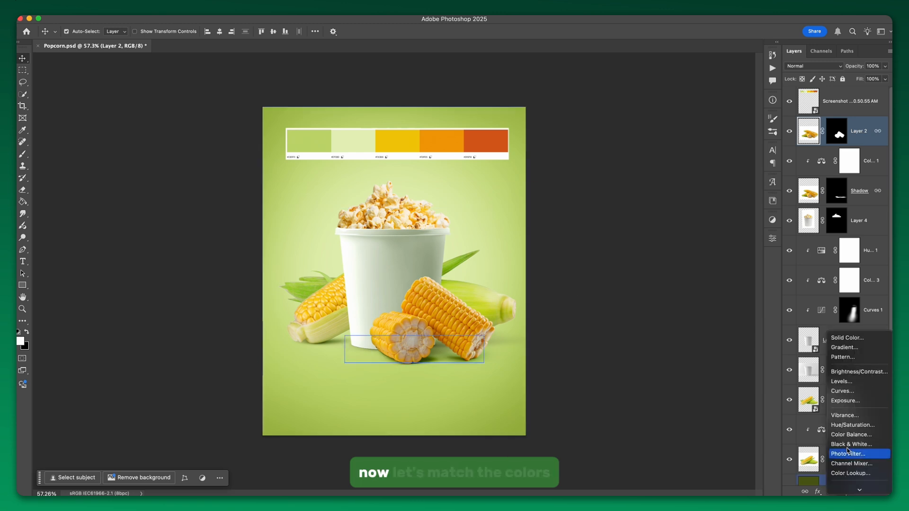
scroll(850, 431, down, 3)
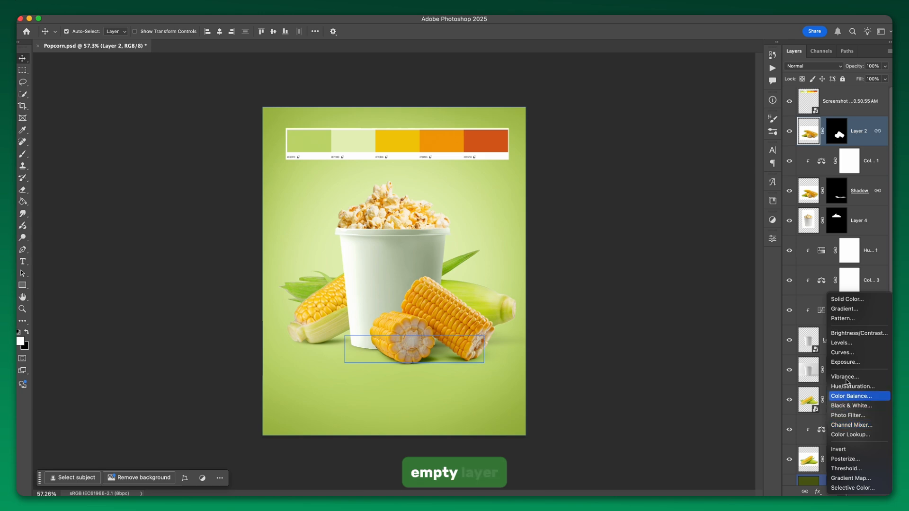
key(Escape)
Step: Create an empty layer above the cut corn, fill it with 50% gray, and set its blend mode to Luminosity
click(865, 492)
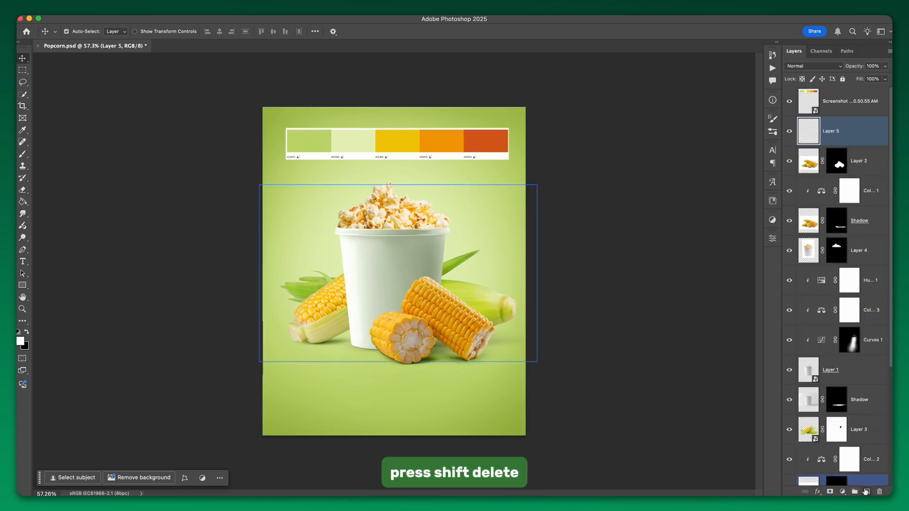
key(shift+BackSpace)
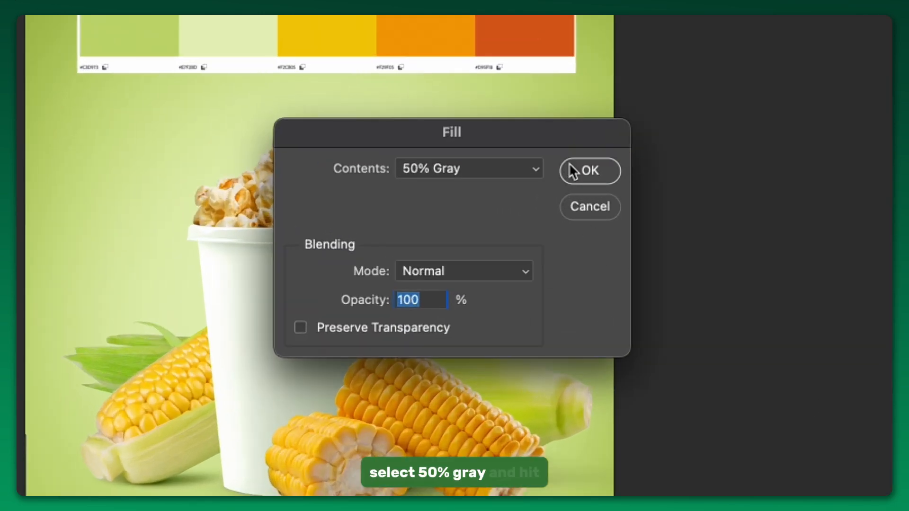
click(582, 172)
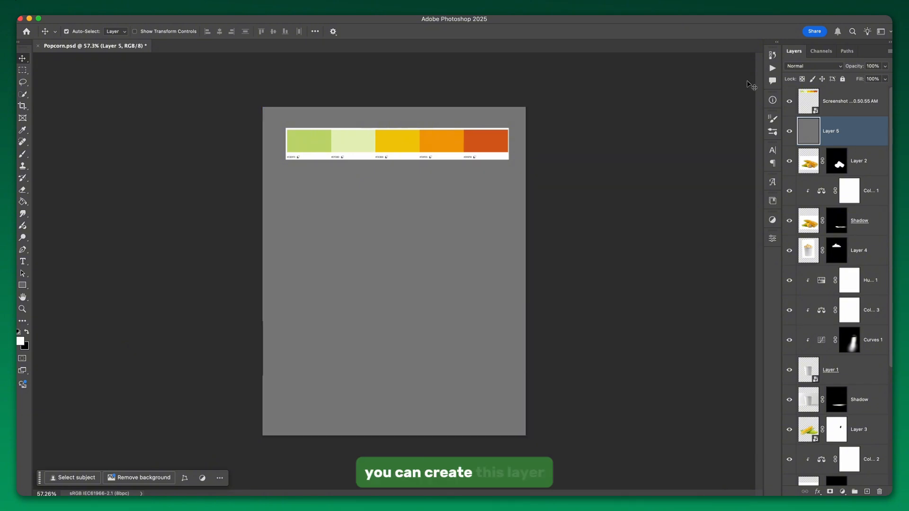
click(798, 66)
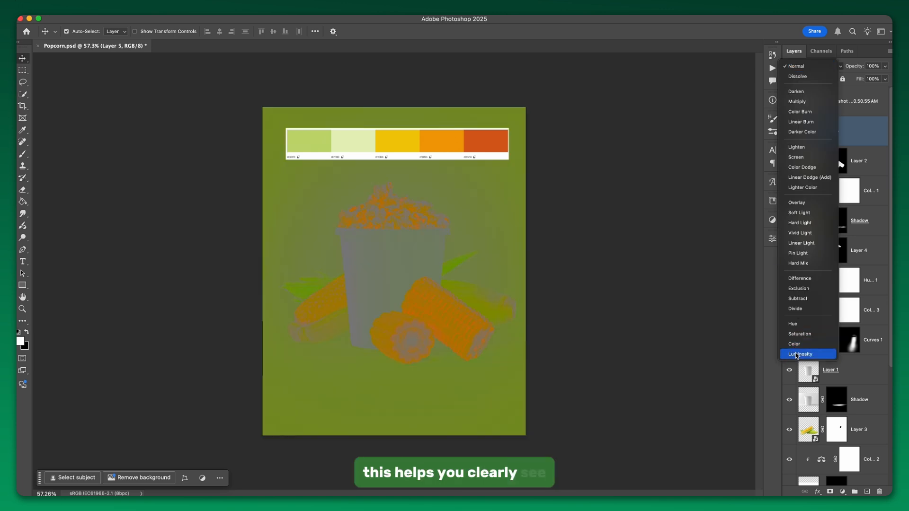
click(796, 353)
Step: Try shifting the yellows hue of the cut corn with a clipped Hue/Saturation adjustment above Layer 2
scroll(367, 300, up, 5)
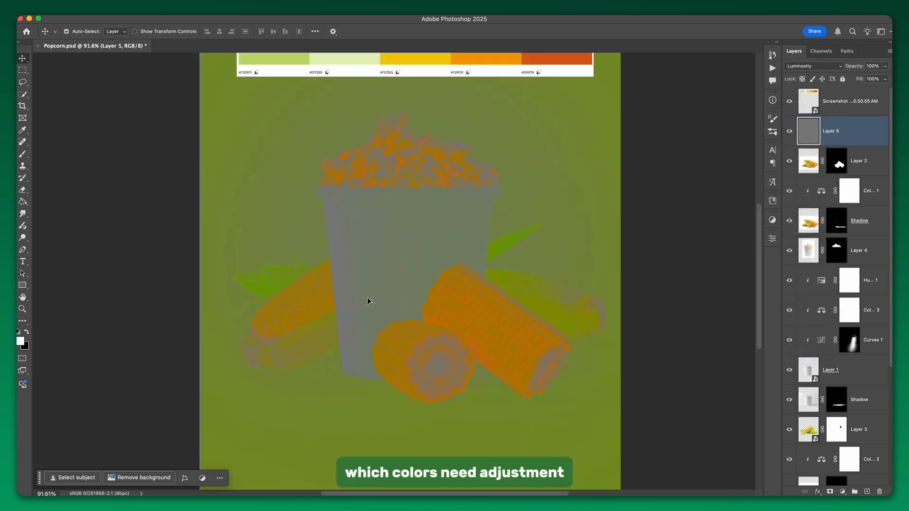
scroll(342, 299, up, 3)
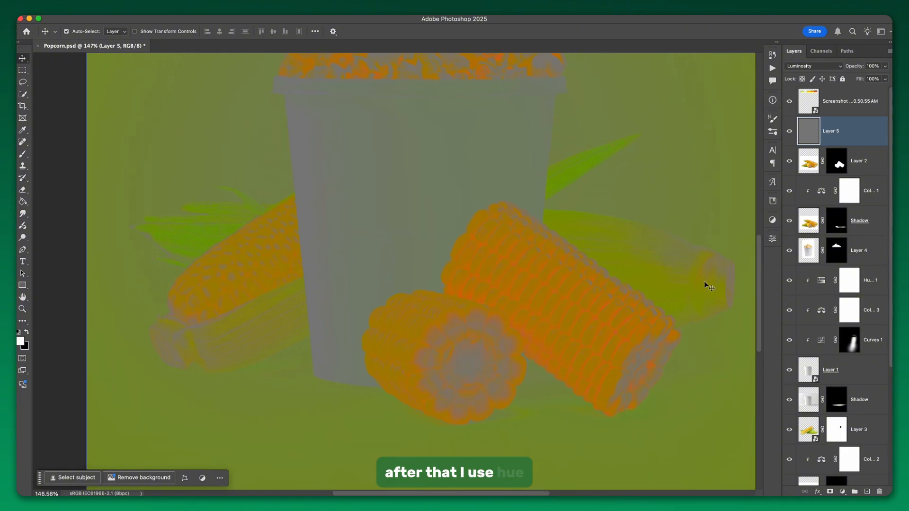
click(873, 176)
click(842, 492)
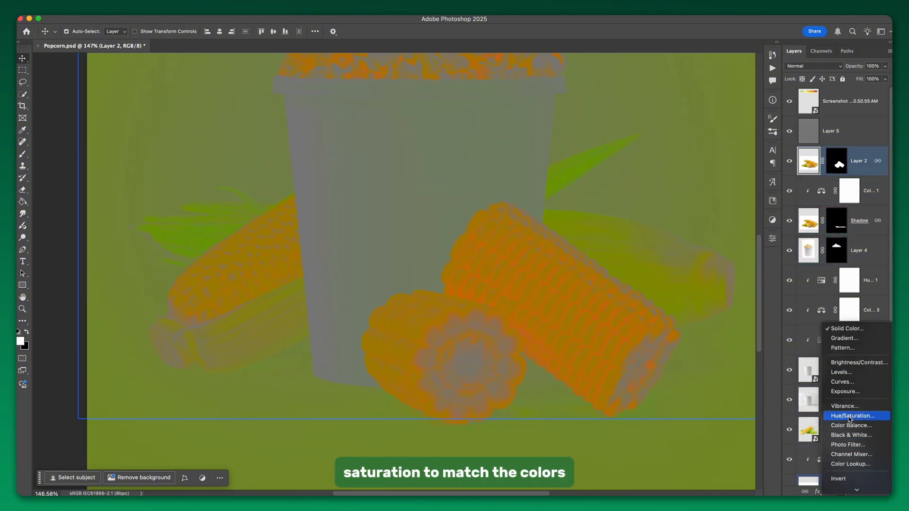
click(857, 418)
click(633, 278)
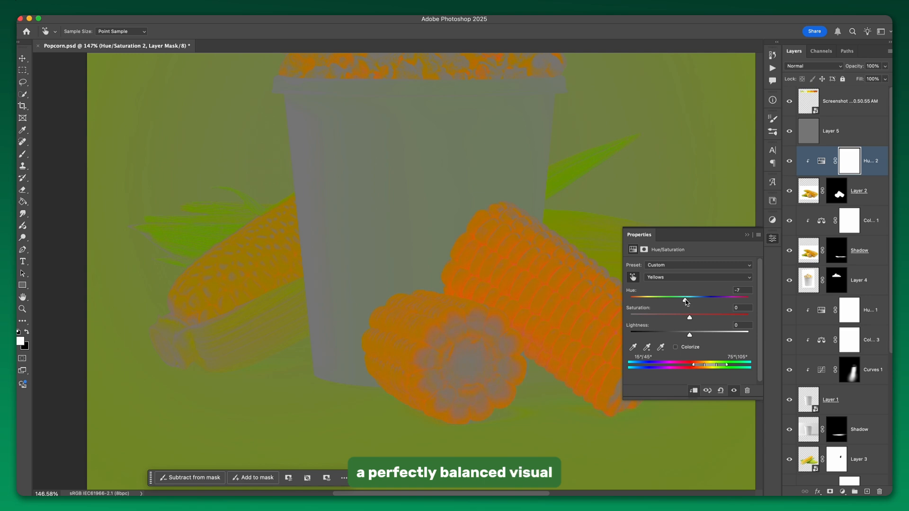
drag(679, 301, 689, 299)
Step: Shift the whole corn's yellows to hue -5 with a Hue/Saturation adjustment clipped to Layer 3
drag(875, 202, 798, 260)
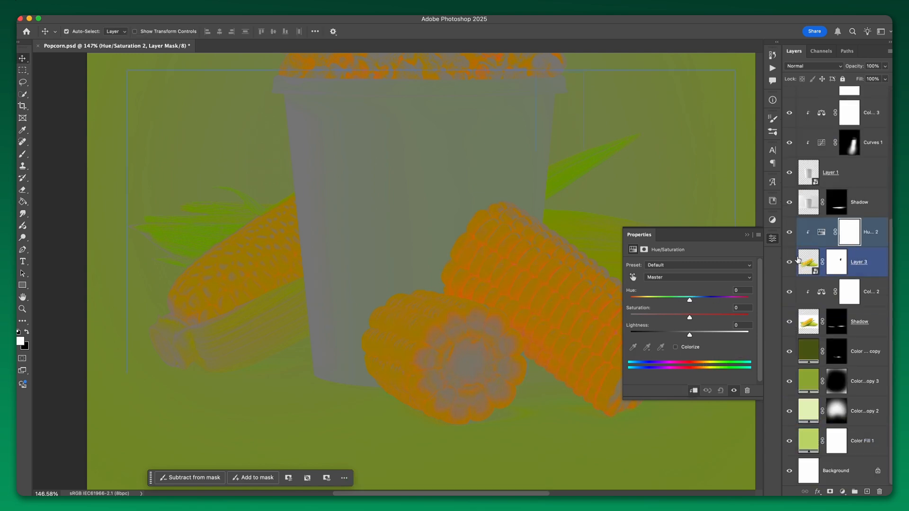
drag(690, 301, 687, 301)
scroll(473, 246, down, 5)
scroll(786, 127, up, 5)
click(789, 130)
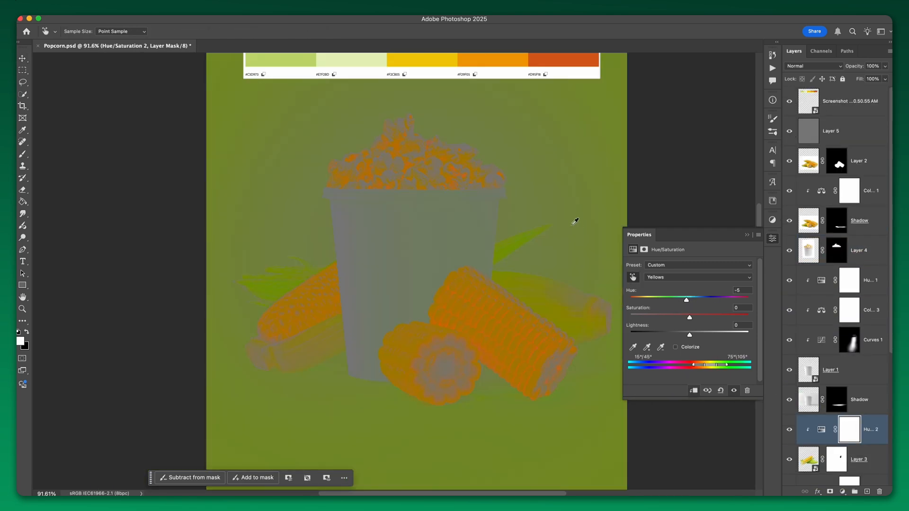
scroll(351, 293, right, 2)
scroll(350, 283, left, 4)
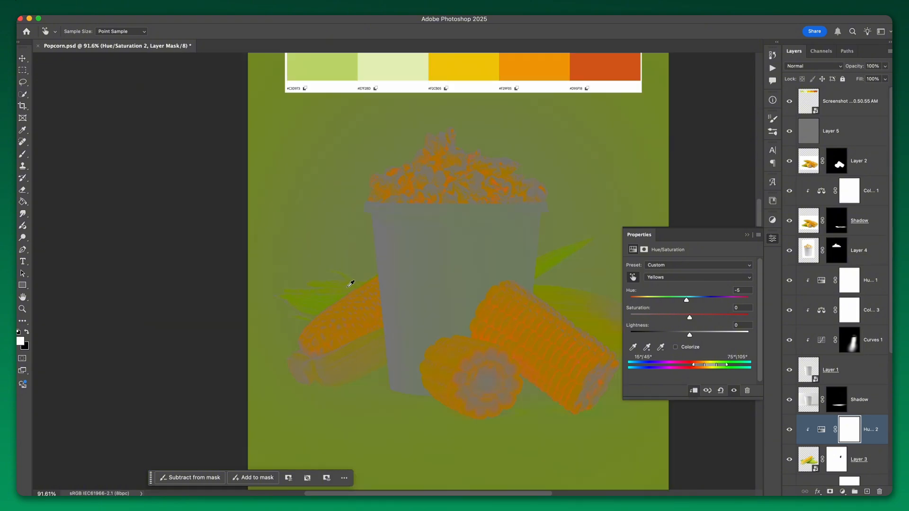
Step: Add another Hue/Saturation adjustment clipped to the whole corn layer and set its yellows hue to +5
click(842, 492)
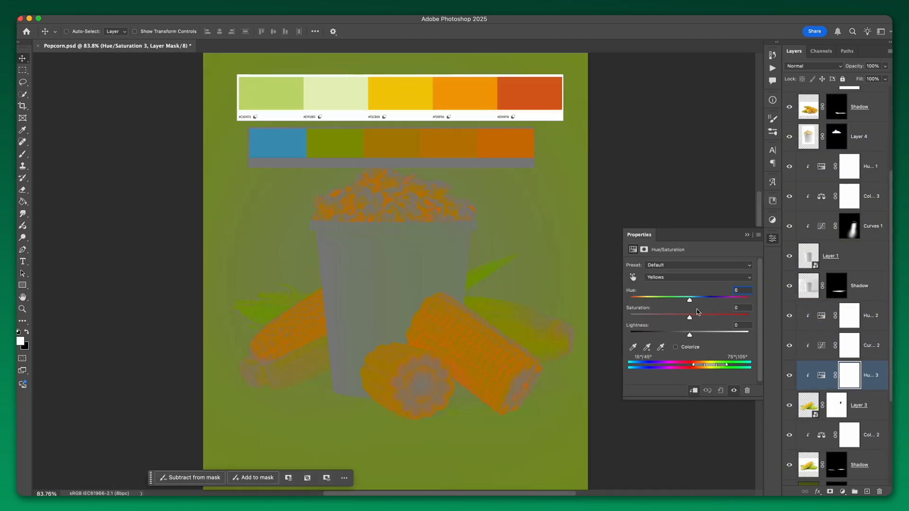
drag(691, 302, 695, 302)
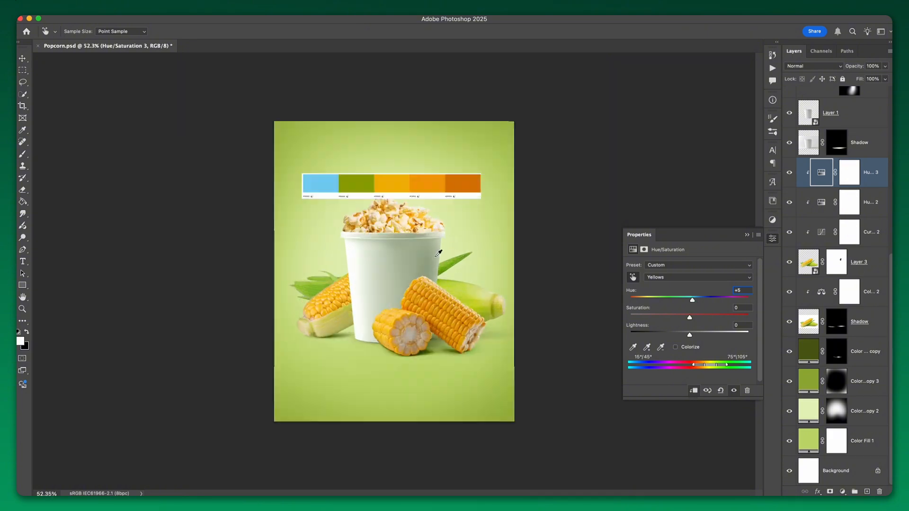
click(696, 277)
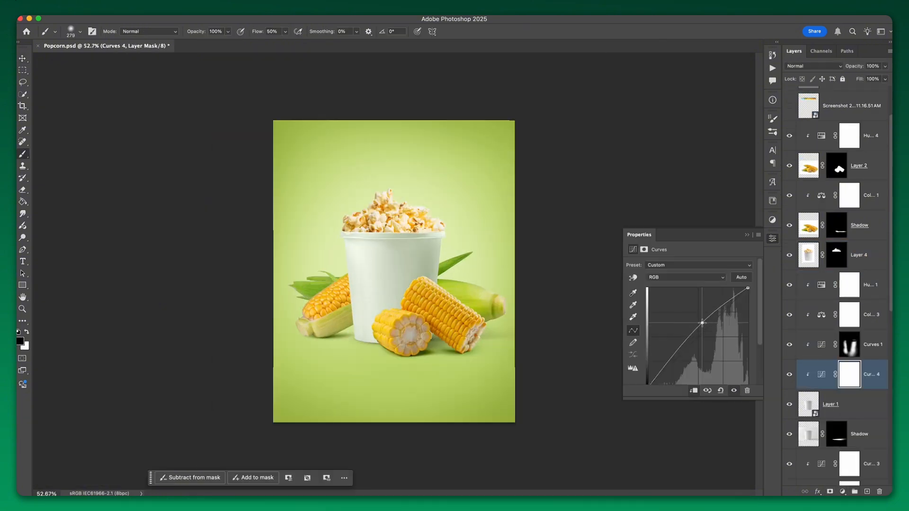
Step: Select the mask of the Curves 1 adjustment clipped to the bucket
click(846, 351)
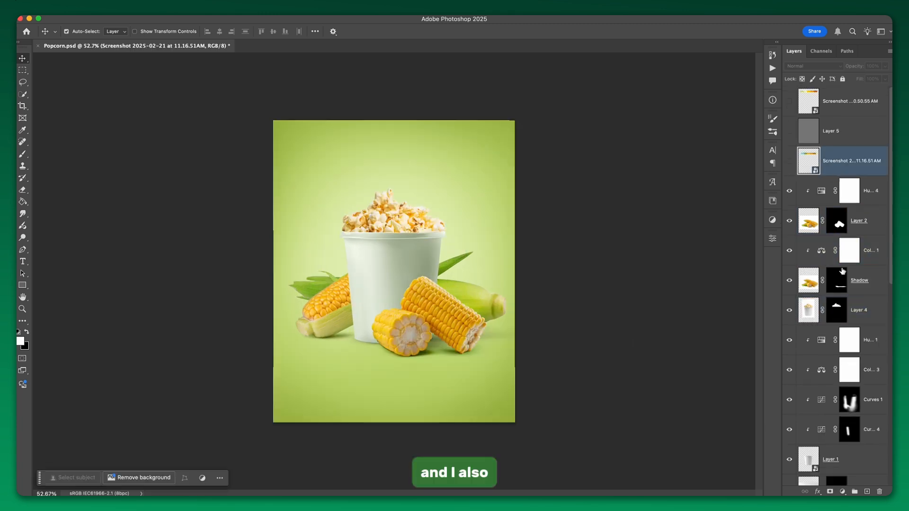
Step: Add a Black & White adjustment above the artwork layers as a grayscale check for brightness
click(842, 491)
click(848, 426)
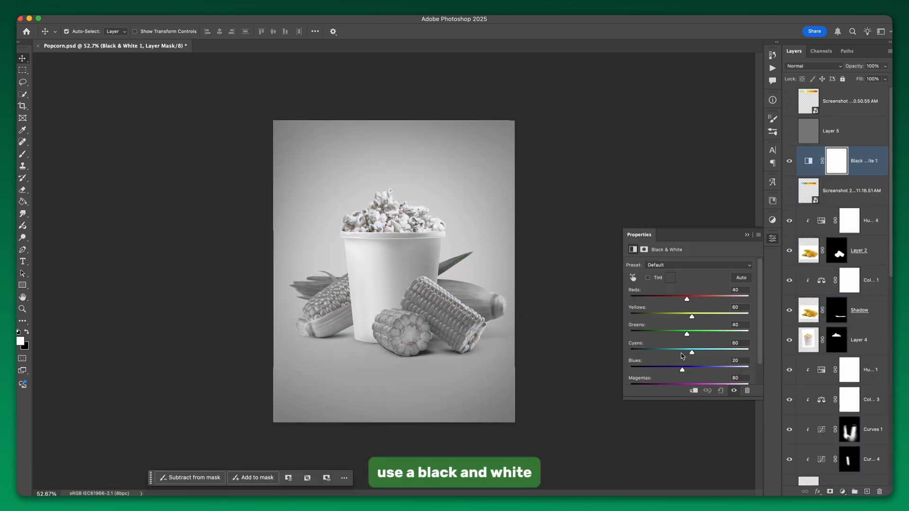
click(746, 235)
click(624, 285)
Step: Brighten the cut corn with a clipped Levels adjustment, midtones 1.20 and a lowered white point, and hide the Black & White check layer
click(870, 232)
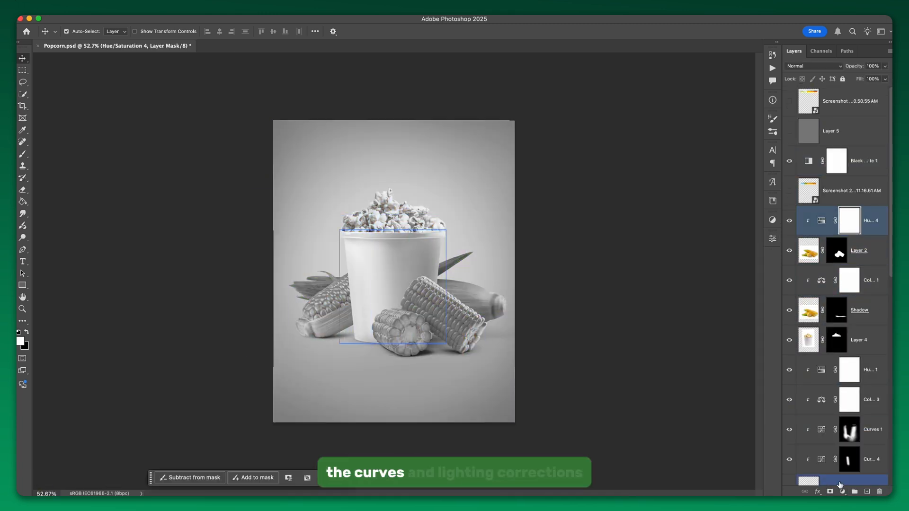
click(842, 492)
click(848, 374)
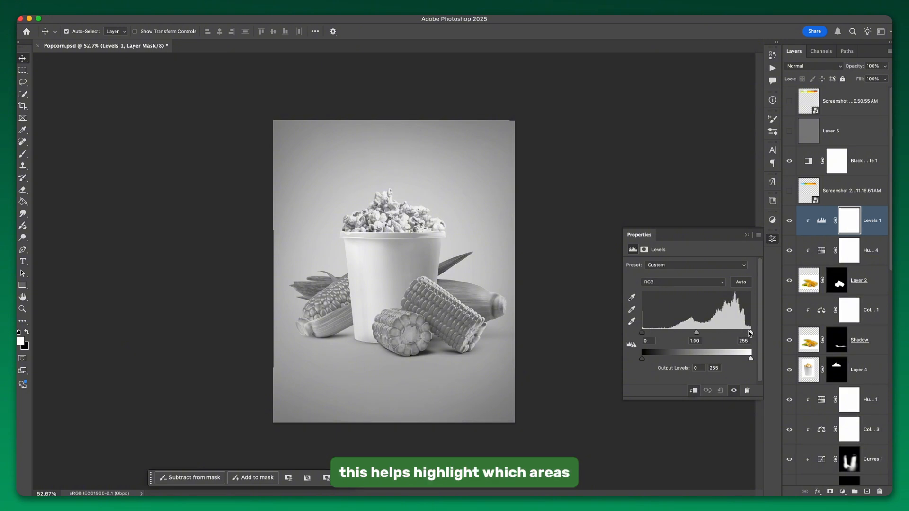
drag(750, 333, 742, 332)
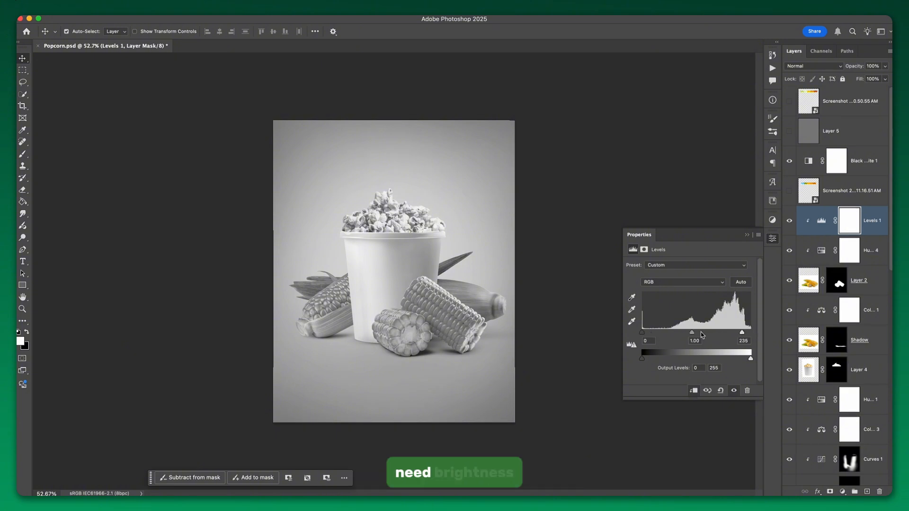
click(789, 161)
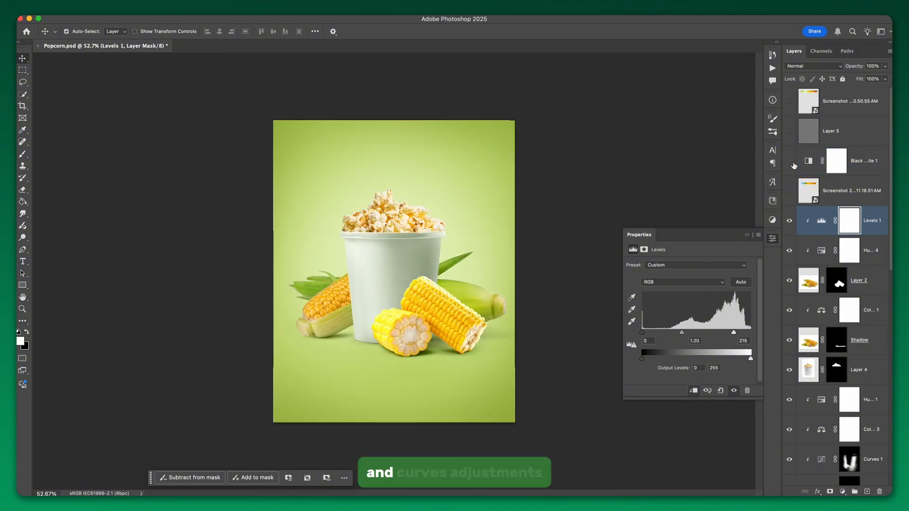
drag(736, 339, 740, 338)
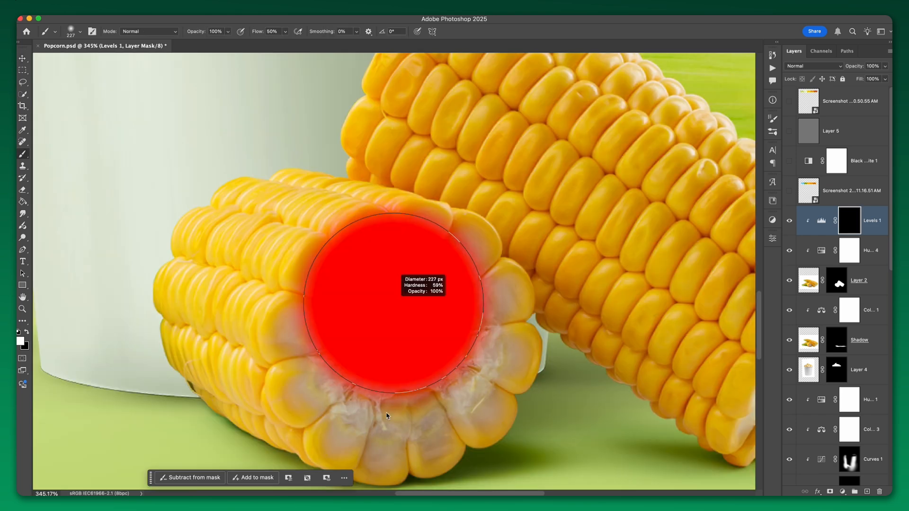
Step: Paint white in the black Levels mask to brighten only the cut face of the front corn piece
drag(386, 417, 365, 416)
key(x)
key(x)
mouse_move(353, 284)
mouse_down()
mouse_move(452, 268)
mouse_move(442, 319)
mouse_move(479, 334)
mouse_up()
key(h)
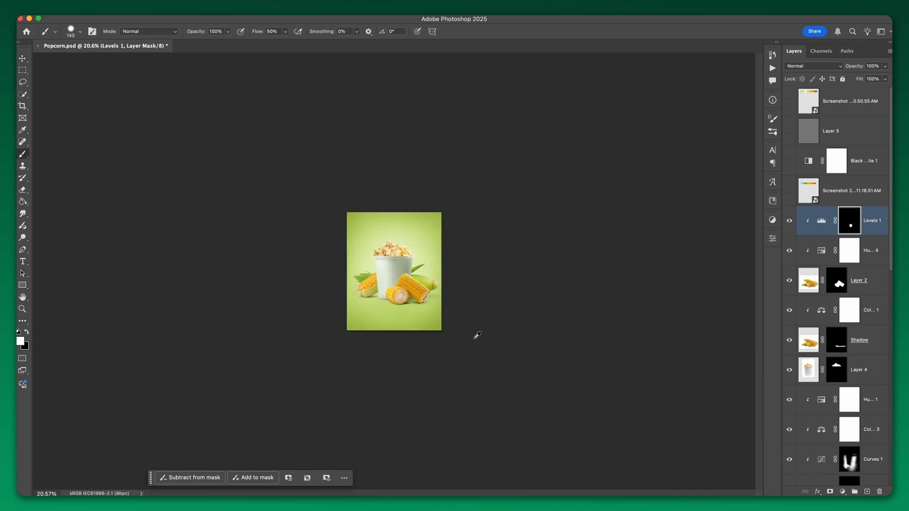
Step: Extend the Levels mask to the longer cob's cut end and softly over the kernels, alternating black and white paint
mouse_move(455, 284)
mouse_down()
mouse_move(436, 262)
mouse_move(368, 367)
mouse_up()
scroll(439, 284, down, 5)
key(x)
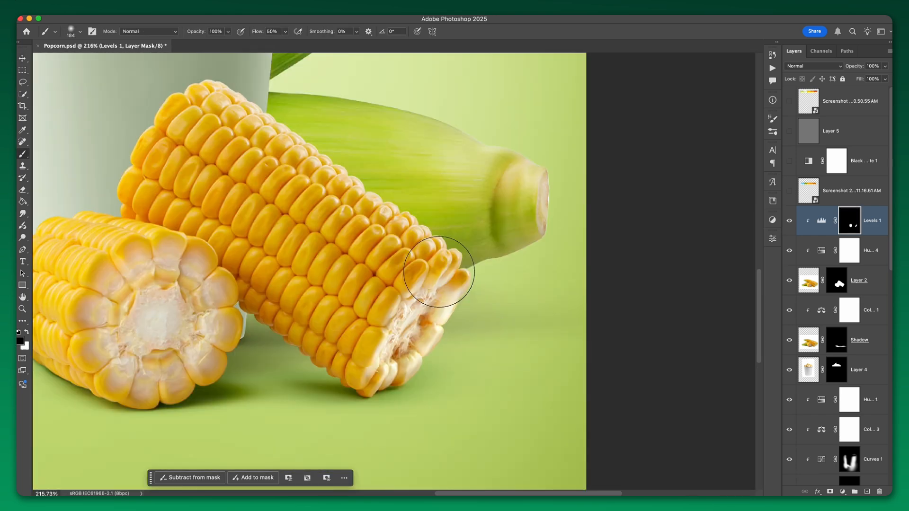
scroll(440, 272, down, 3)
key(x)
drag(303, 209, 308, 191)
drag(221, 258, 363, 284)
click(363, 284)
scroll(407, 318, down, 6)
scroll(436, 283, up, 3)
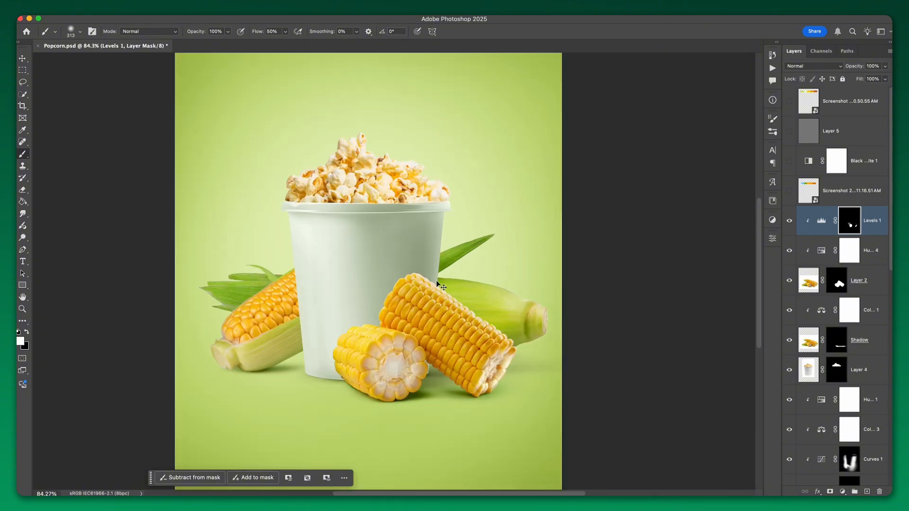
scroll(255, 307, up, 3)
Step: Check the whole corn in grayscale, then add a clipped Curves adjustment above its Curves 3 and raise the midpoint to brighten it
key(v)
click(367, 292)
scroll(850, 315, down, 10)
click(850, 292)
scroll(814, 237, up, 10)
click(790, 132)
click(790, 132)
click(790, 161)
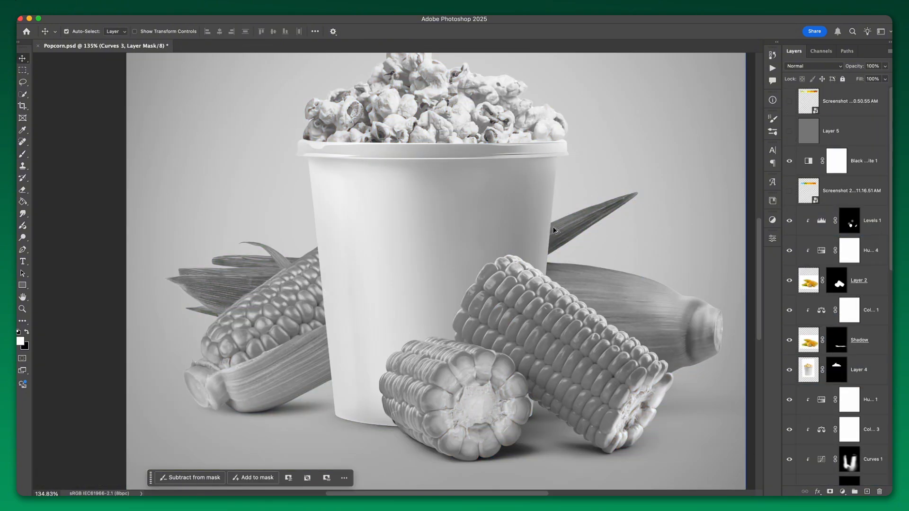
scroll(379, 312, down, 4)
scroll(858, 312, down, 6)
click(843, 492)
click(845, 379)
drag(711, 355, 702, 317)
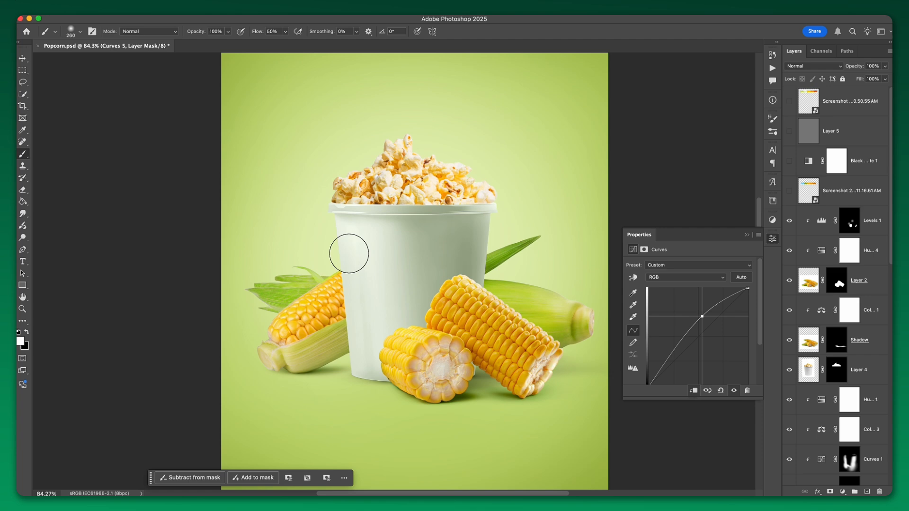
Step: Refine the new Curves mask with the brush so the brightening falls on the whole corn's kernels beside the bucket
scroll(349, 254, down, 1)
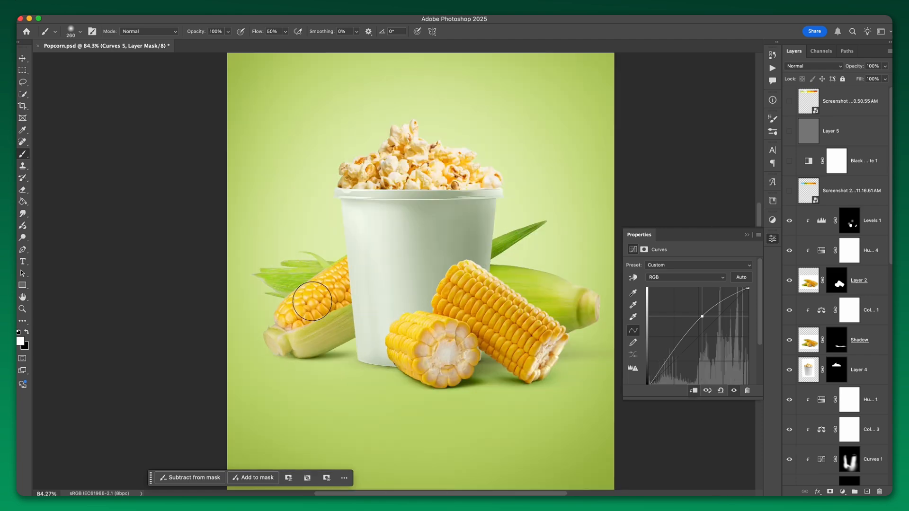
scroll(319, 299, right, 1)
drag(318, 300, 245, 344)
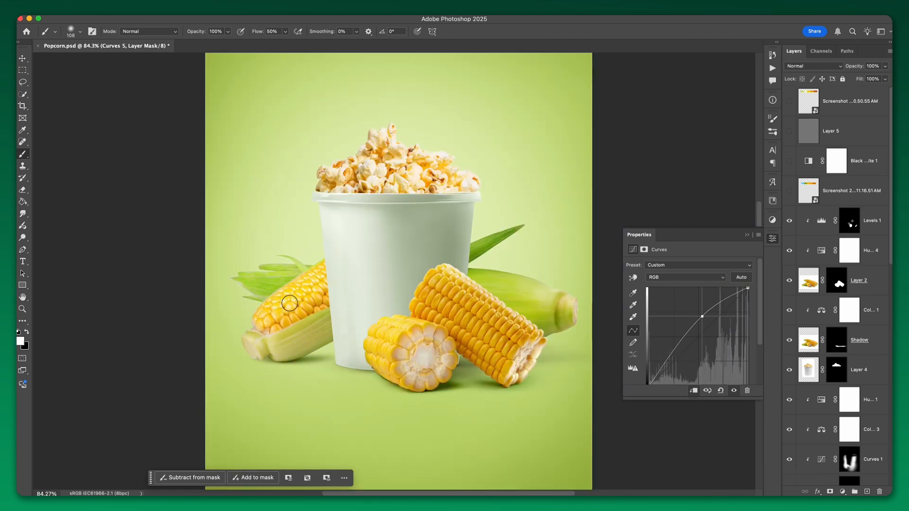
scroll(290, 303, down, 3)
scroll(304, 265, up, 3)
key(x)
scroll(360, 290, down, 4)
scroll(438, 233, up, 4)
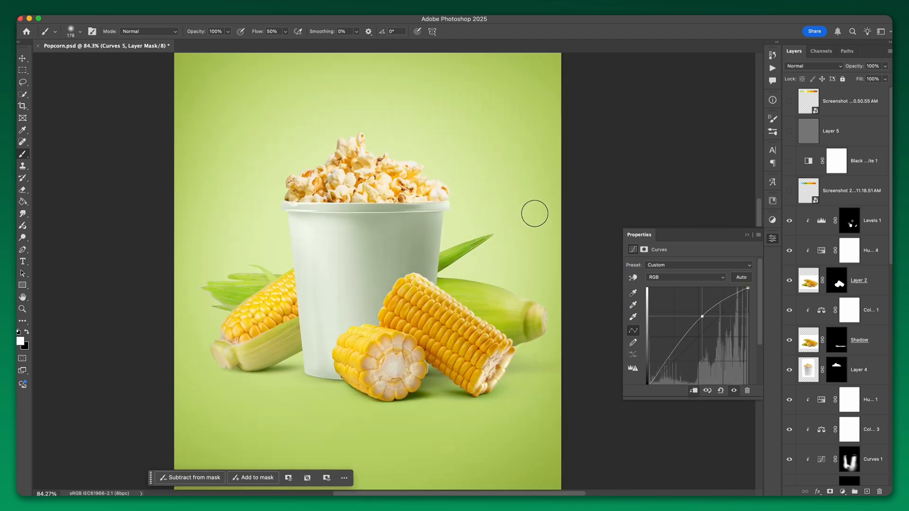
scroll(490, 265, down, 3)
scroll(516, 284, up, 5)
key(x)
scroll(492, 338, down, 6)
key(v)
click(605, 327)
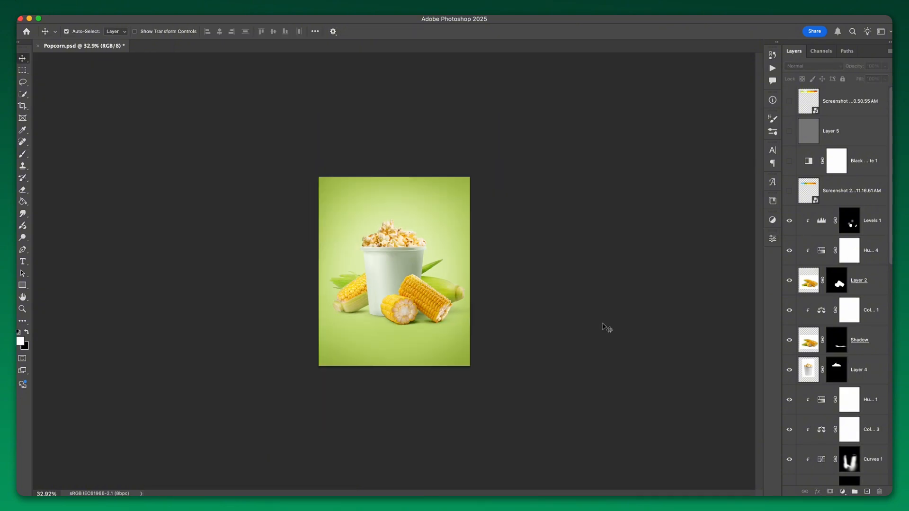
Step: Add a Hue/Saturation adjustment clipped to the popcorn layer and set its yellows hue to +2
scroll(391, 312, up, 6)
scroll(403, 338, down, 3)
scroll(397, 344, down, 3)
scroll(378, 204, up, 6)
click(412, 232)
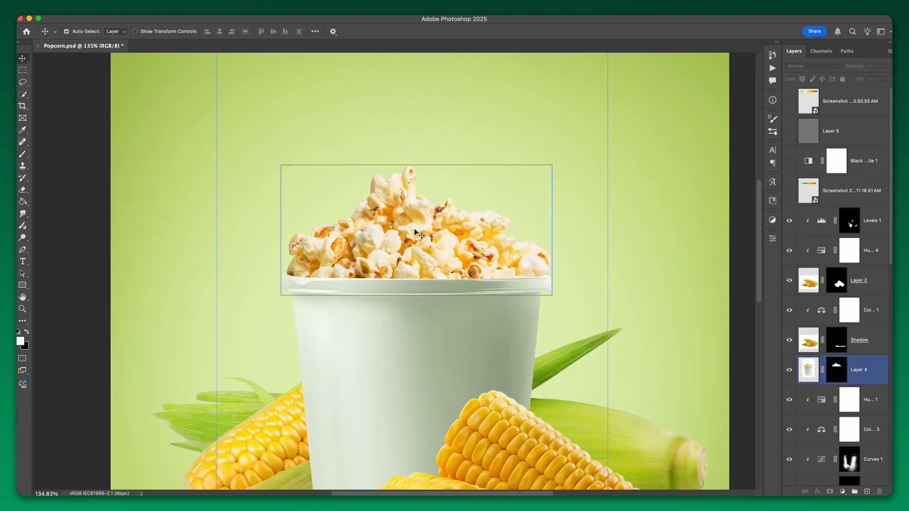
click(842, 492)
click(851, 398)
click(694, 391)
click(677, 277)
click(677, 297)
drag(690, 300, 690, 300)
scroll(480, 273, down, 4)
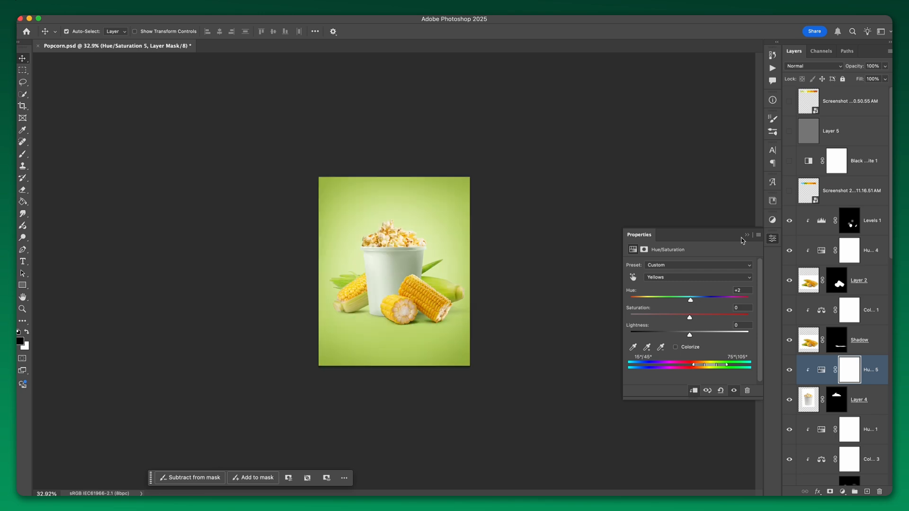
click(788, 102)
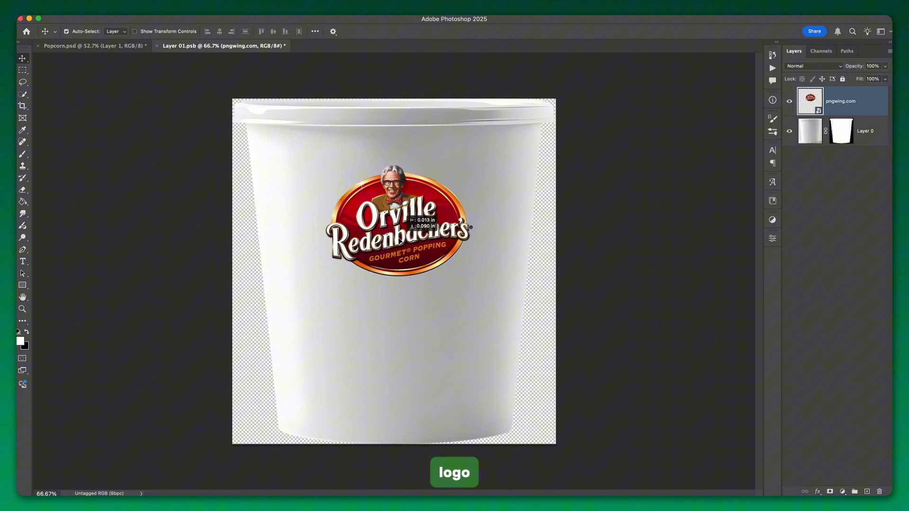
Step: Place the Orville Redenbacher's logo on the upper middle of the bucket and enlarge it slightly
drag(402, 242, 401, 244)
scroll(401, 243, down, 5)
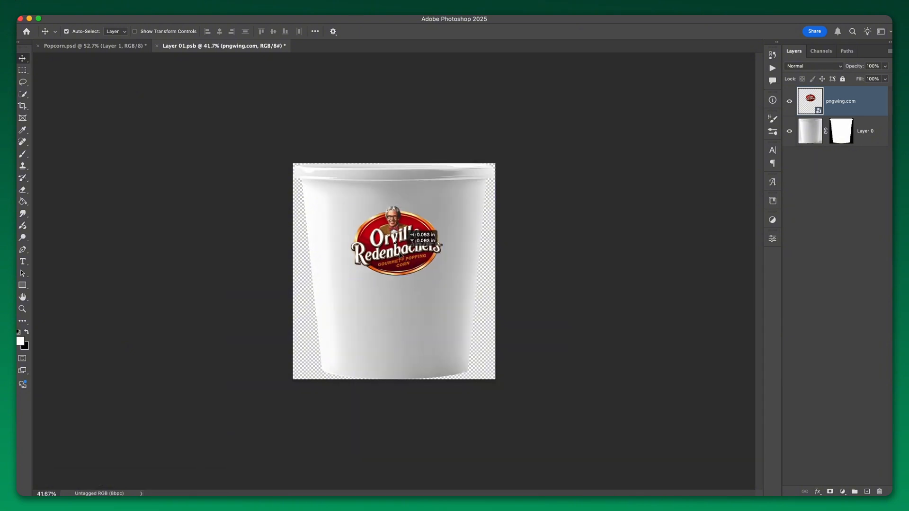
key(super+t)
key(Return)
scroll(500, 242, up, 5)
Step: Warp the logo with the Arch style after trying Arc, and reduce the bend until it is nearly flat
key(super+t)
click(420, 31)
click(236, 31)
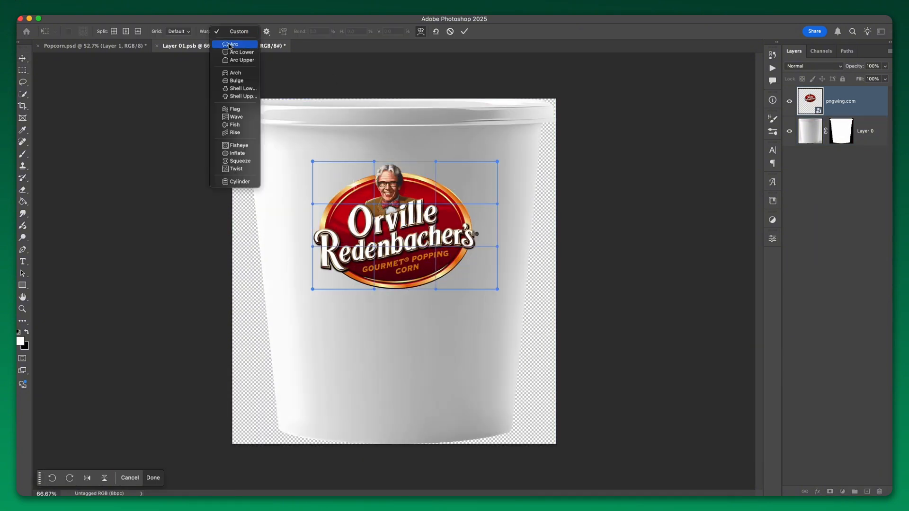
click(235, 44)
drag(405, 128, 395, 161)
click(237, 31)
click(235, 60)
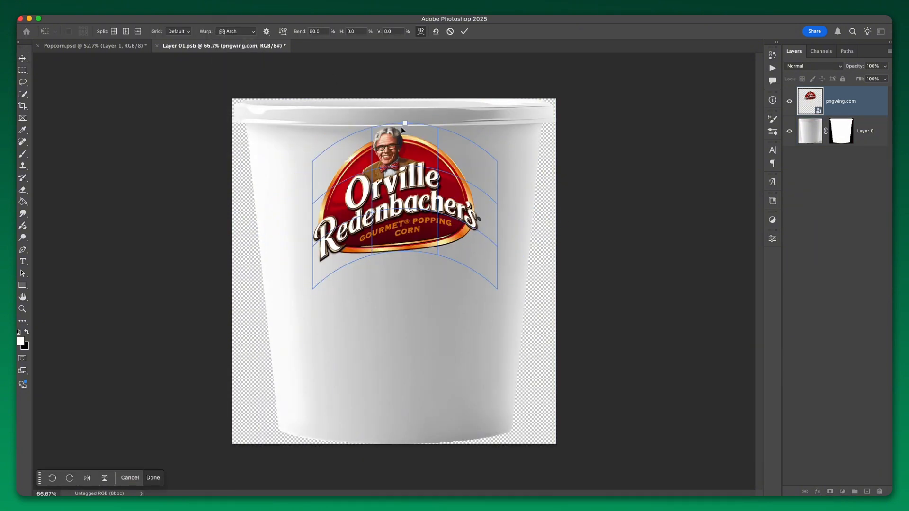
drag(402, 126, 404, 163)
key(Return)
Step: Adjust the logo's Arch warp to a bend of about -7.6% to follow the bucket's curvature
scroll(564, 247, down, 5)
key(super+t)
click(420, 31)
click(234, 32)
click(232, 33)
drag(401, 203, 400, 209)
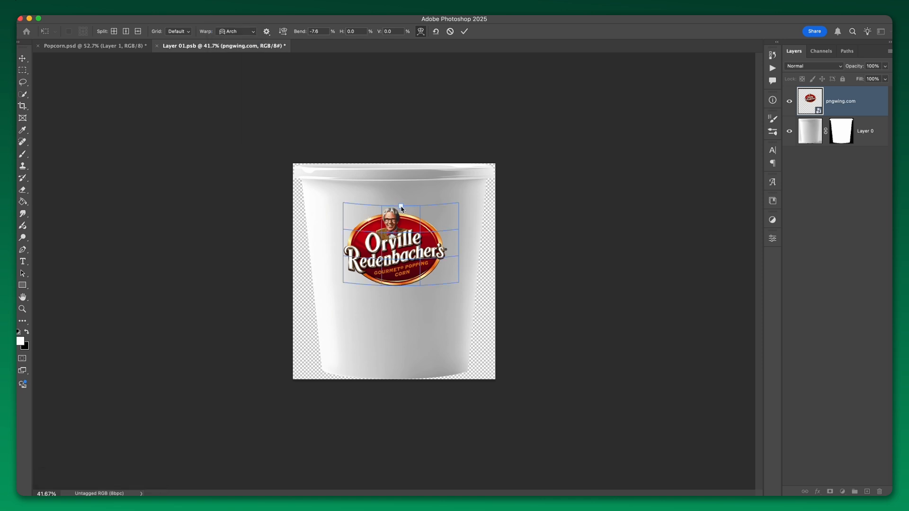
key(Return)
scroll(522, 246, down, 5)
scroll(508, 275, up, 5)
Step: Blend the logo into the bucket with Blend If underlying highlights split at 161/255, and save and close the smart object
double_click(858, 101)
drag(780, 276, 737, 276)
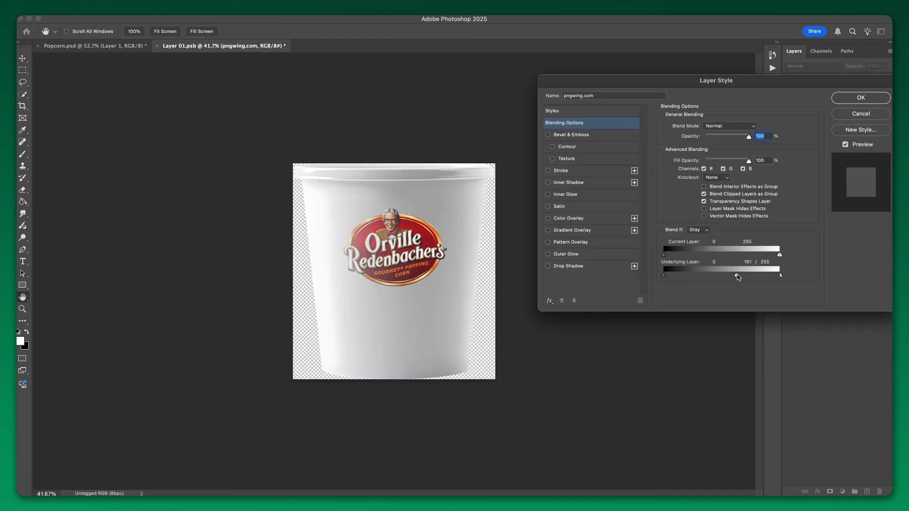
key(super+minus)
key(super+minus)
key(super+plus)
key(super+plus)
key(super+plus)
click(871, 98)
key(super+s)
key(super+w)
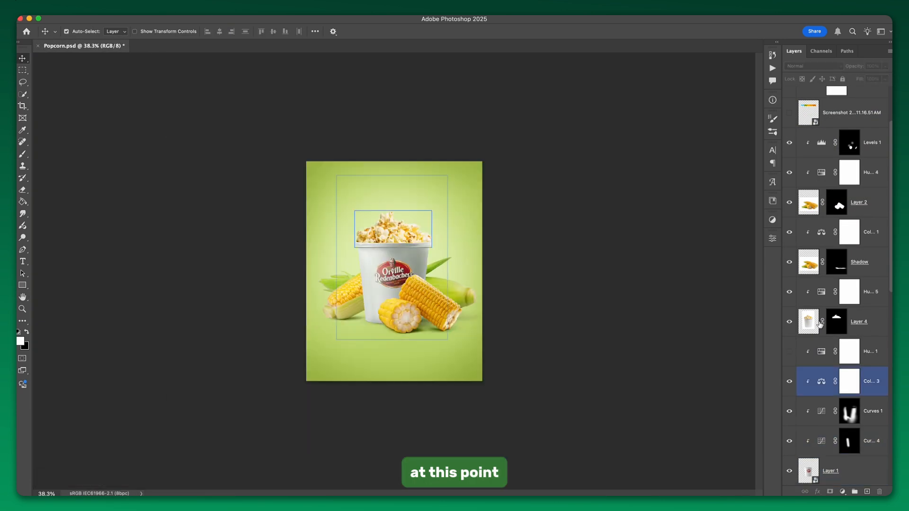
Step: Recolor the green background fills to shades of blue, using a deeper blue for the vignette fill around the edges
scroll(833, 351, down, 5)
click(833, 352)
double_click(812, 442)
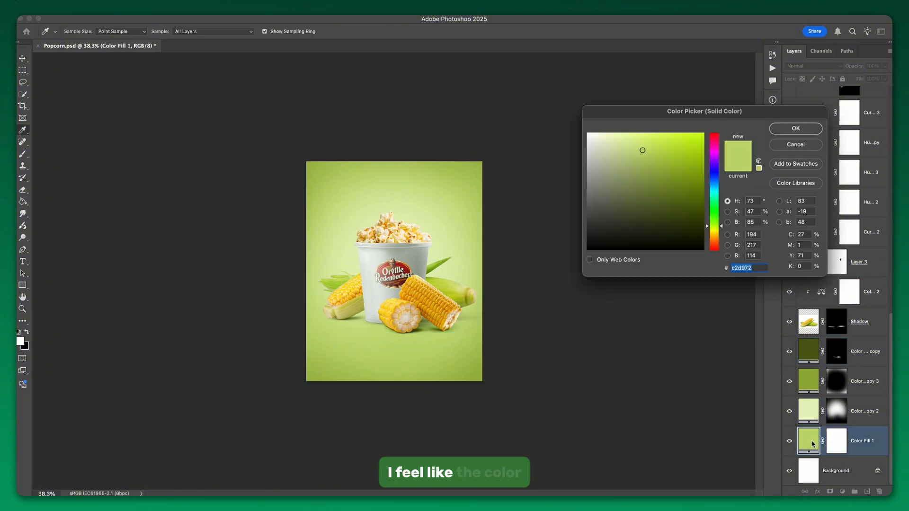
drag(714, 226, 714, 236)
drag(643, 148, 702, 146)
scroll(416, 270, down, 3)
key(Escape)
click(688, 240)
scroll(372, 279, up, 5)
key(super+minus)
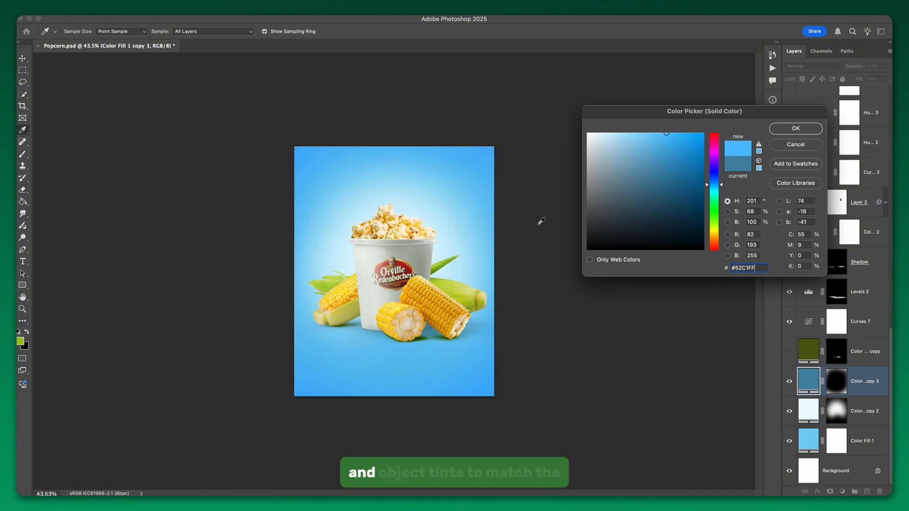
click(668, 161)
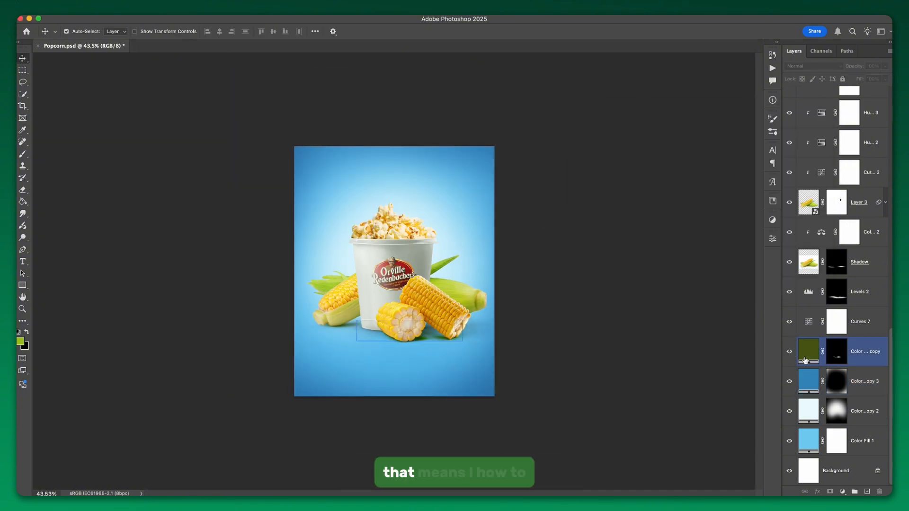
Step: Recolor the olive floor-shadow fill to dark blue #173545
double_click(808, 351)
text(#52C1FF)
key(super+a)
text(00324e)
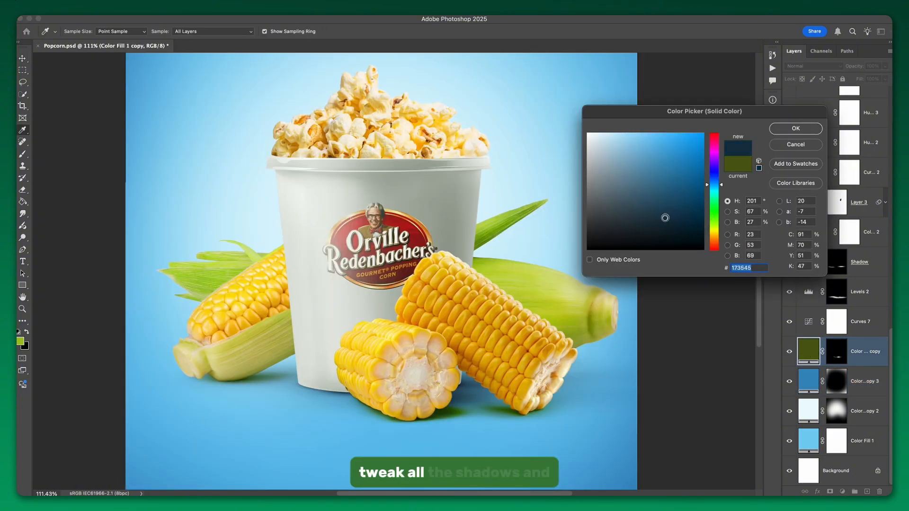
key(Return)
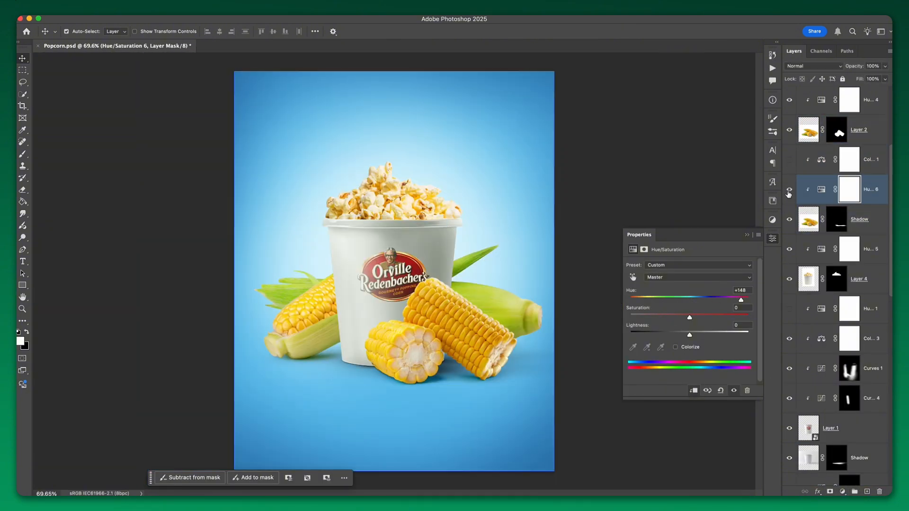
Step: Match the corn shadows to the blue floor, setting the back corn shadow's Color Balance midtones to about -29 cyan-red and +14 yellow-blue
click(790, 190)
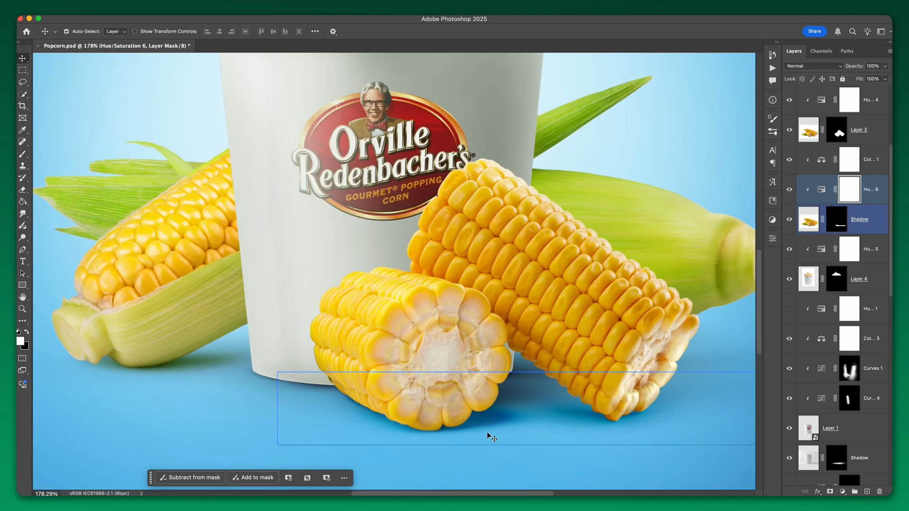
drag(849, 70, 843, 70)
scroll(647, 261, down, 2)
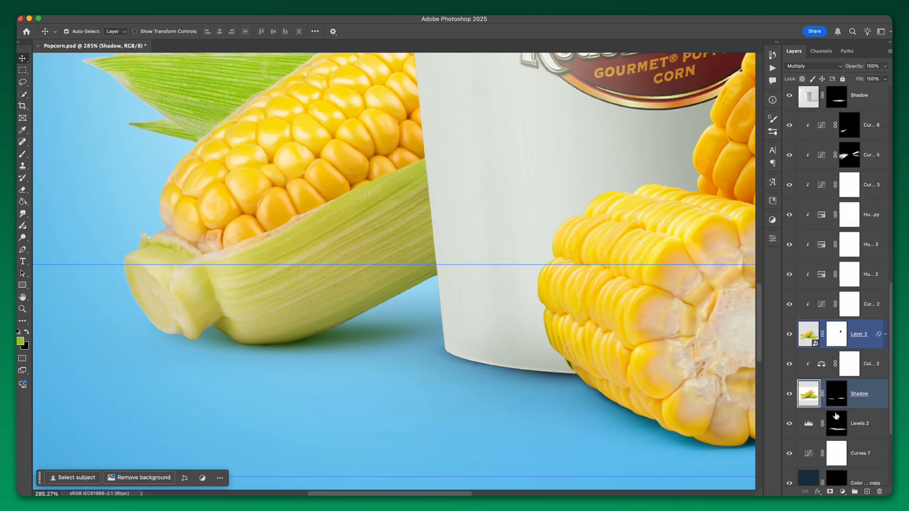
click(663, 265)
drag(698, 320, 713, 318)
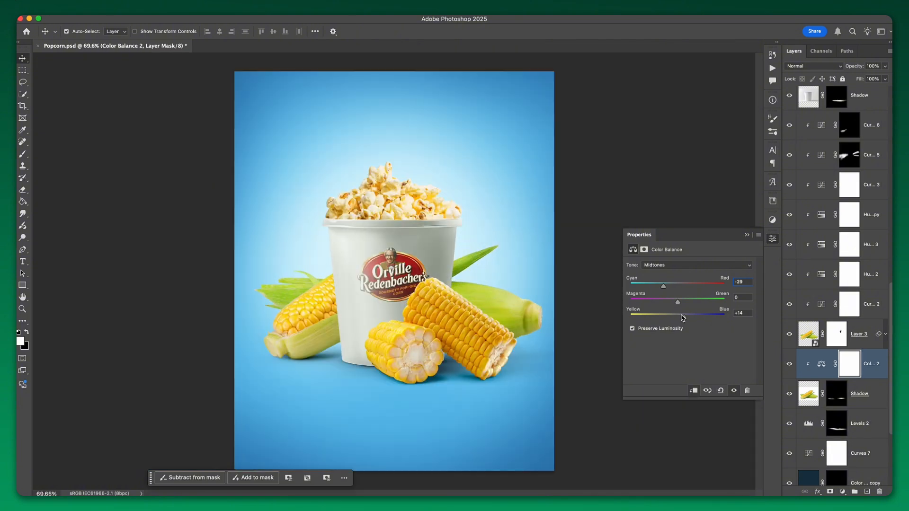
scroll(656, 301, down, 5)
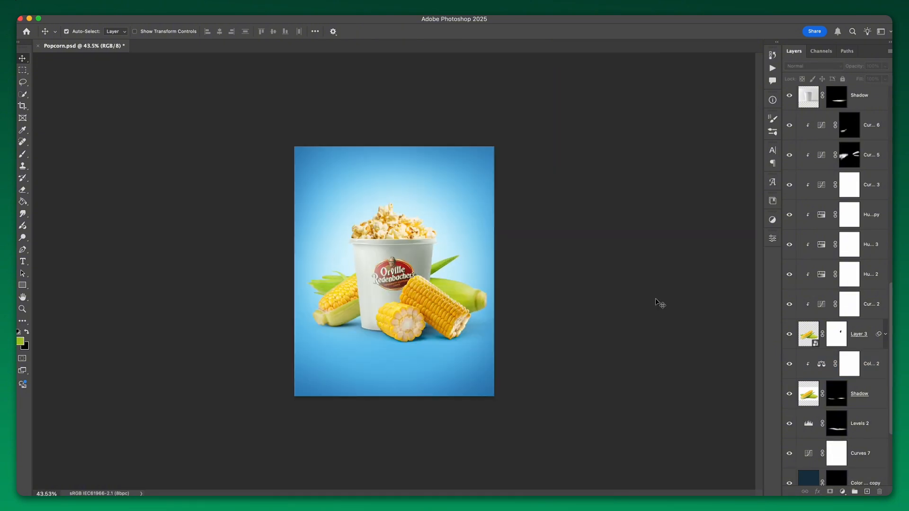
Step: Duplicate the vignette fill, black out the copy's mask, and paint a wide soft shadow under the bucket and corn with a flattened brush
scroll(843, 332, down, 5)
scroll(605, 331, up, 5)
click(860, 380)
key(super+j)
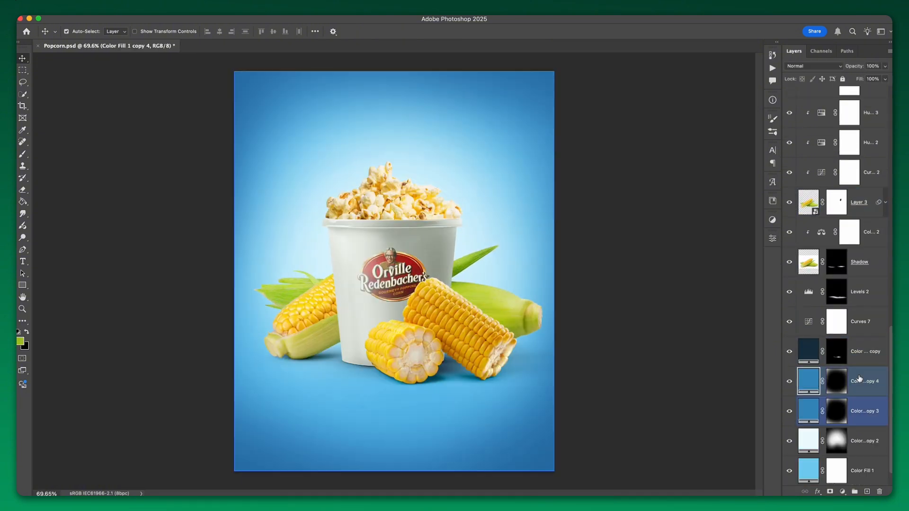
key(super+BackSpace)
key(b)
right_click(410, 355)
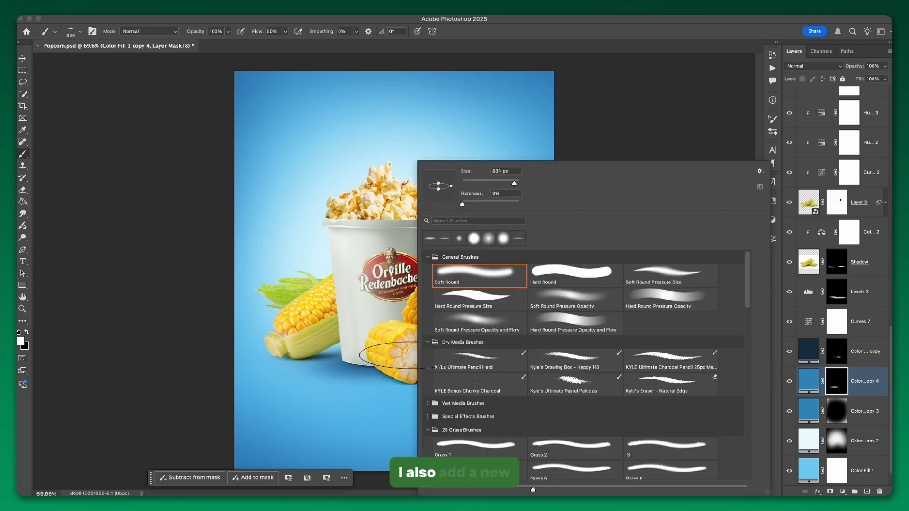
drag(515, 184, 519, 185)
drag(438, 184, 439, 185)
click(352, 370)
click(418, 379)
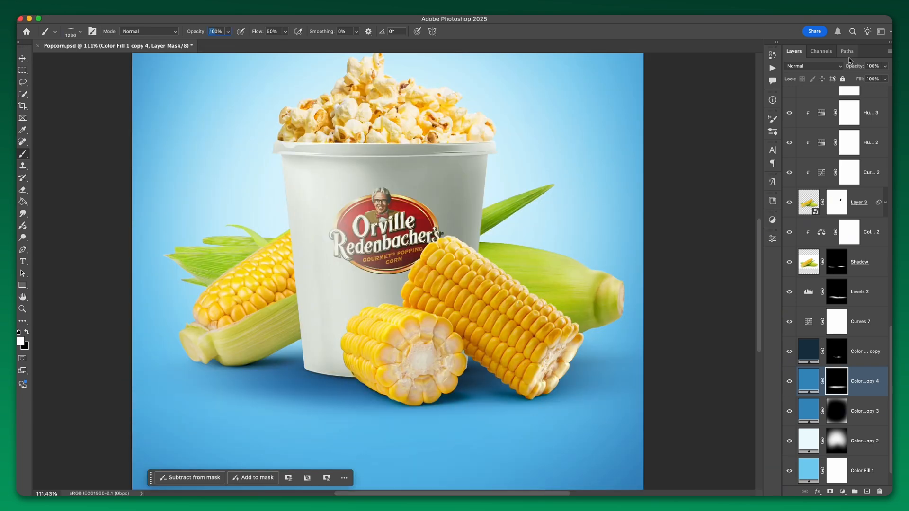
Step: Lower the new floor-shadow fill's opacity to 43% and make its blue slightly lighter
drag(853, 65, 834, 66)
key(super+0)
key(x)
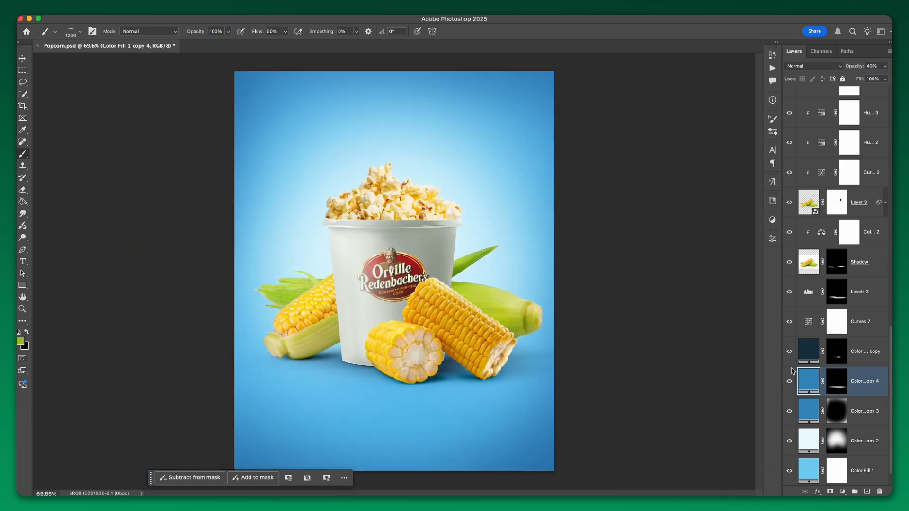
double_click(809, 382)
click(796, 128)
scroll(467, 377, up, 2)
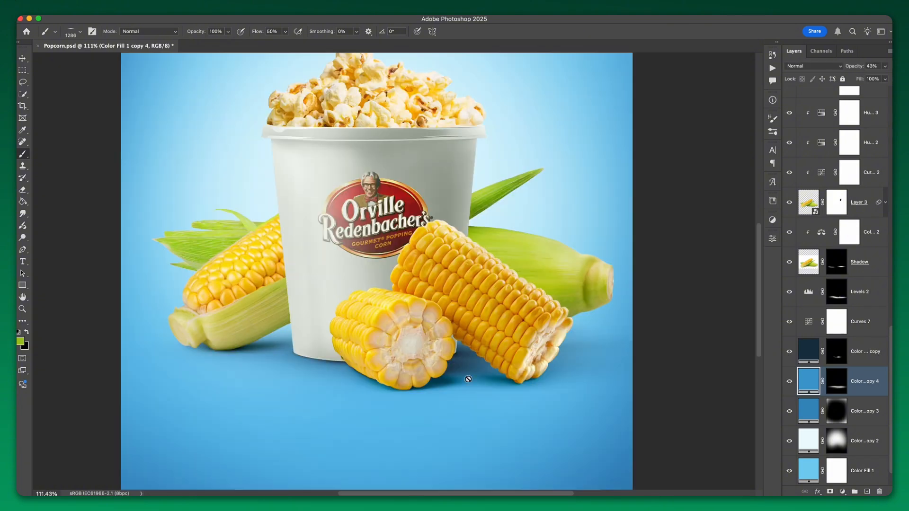
Step: Refine the floor-shadow fill's mask beneath the corn and bucket with a flattened 985 px soft brush
click(837, 382)
scroll(337, 377, up, 2)
click(233, 364)
scroll(341, 361, down, 4)
scroll(335, 362, up, 3)
scroll(392, 376, down, 3)
right_click(370, 377)
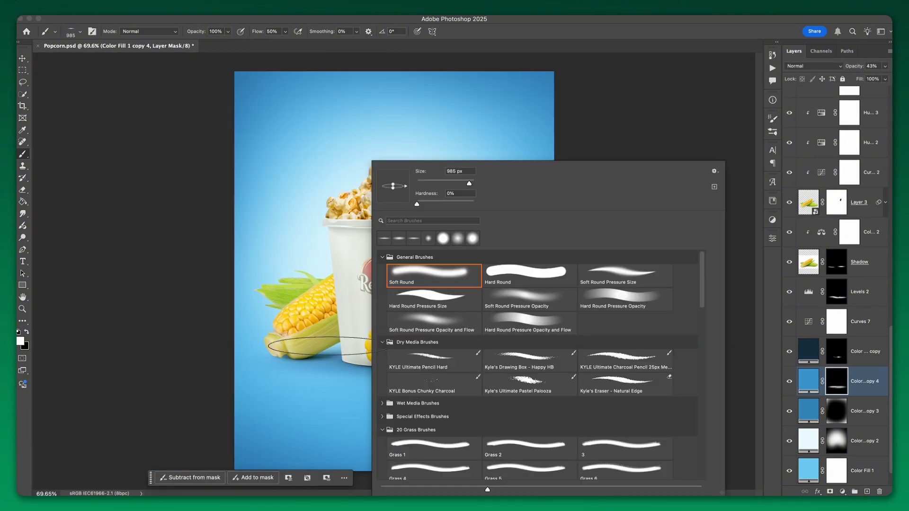
key(Escape)
mouse_move(372, 378)
mouse_down()
mouse_move(419, 380)
mouse_move(438, 391)
mouse_up()
scroll(454, 394, down, 3)
click(837, 441)
right_click(452, 379)
key(Escape)
key(x)
scroll(438, 379, up, 5)
scroll(478, 378, down, 5)
Step: Duplicate the floor-shadow fill in a deeper blue, invert its mask to black, and paint the shade along the canvas's bottom edge with a 1273 px soft brush
key(v)
key(super+j)
double_click(809, 382)
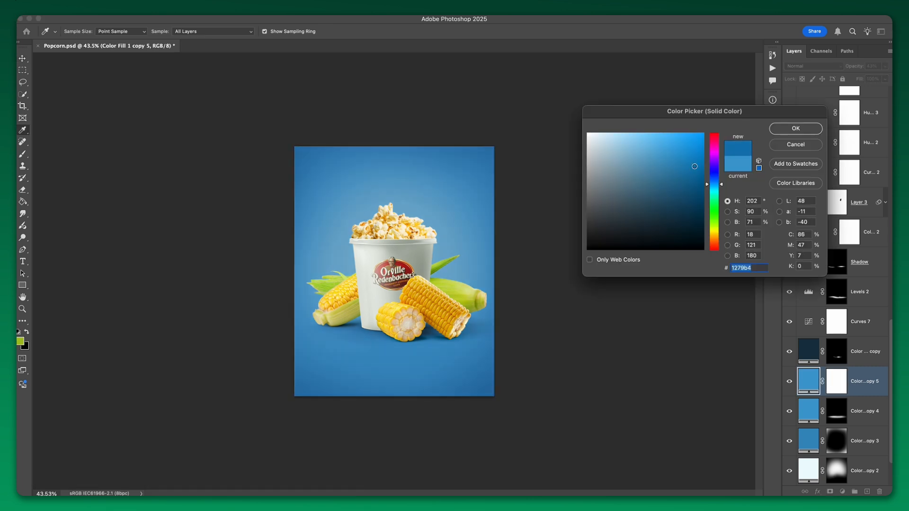
click(795, 128)
click(837, 381)
key(super+i)
key(b)
drag(366, 409, 322, 398)
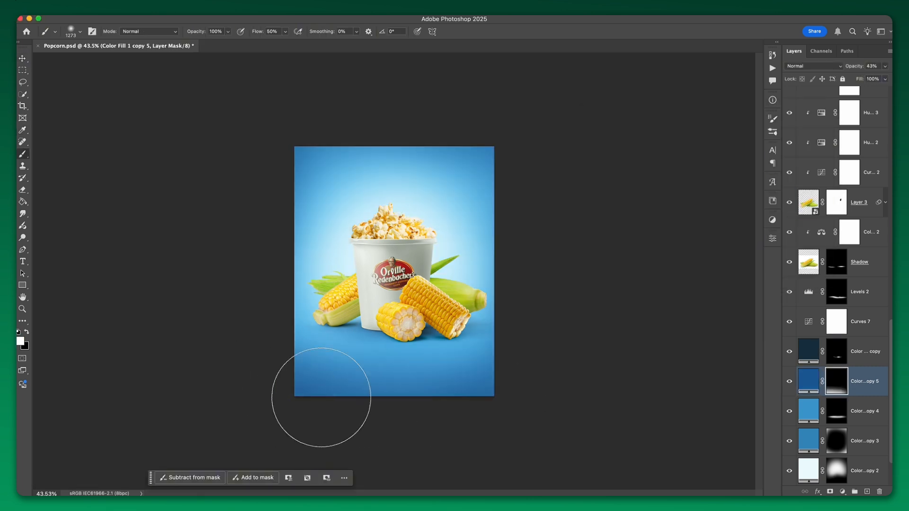
Step: Mask away the upper part of the bottom-edge shading below the corn with soft black strokes
scroll(321, 391, up, 5)
key(x)
mouse_move(310, 332)
mouse_down()
mouse_move(499, 359)
mouse_move(338, 374)
mouse_up()
scroll(324, 329, down, 5)
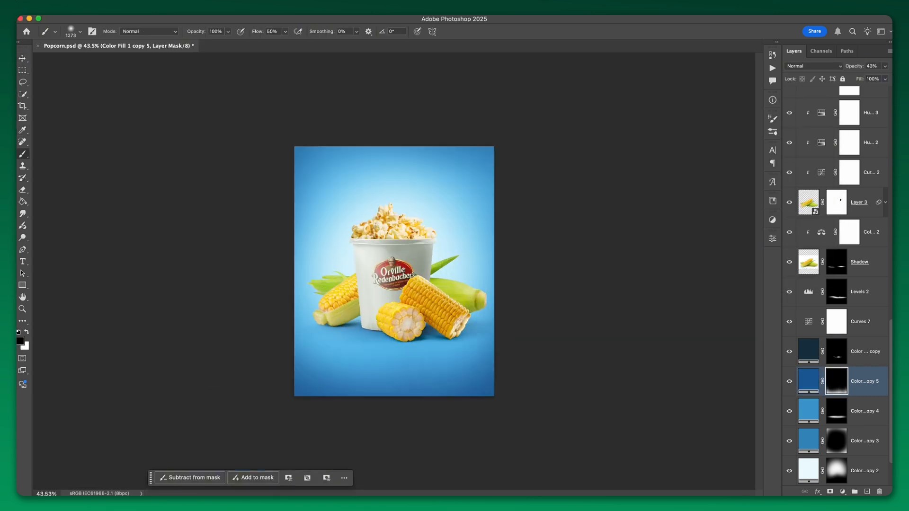
Step: Change the bottom-edge shading fill's color to a darker blue, #1c558a
double_click(809, 381)
drag(717, 182, 716, 188)
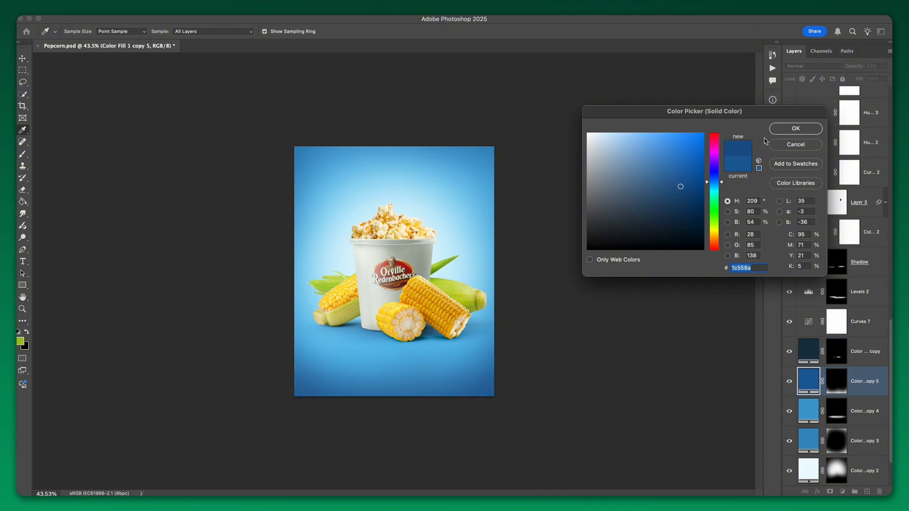
click(796, 129)
key(v)
click(576, 307)
scroll(577, 306, up, 5)
scroll(739, 351, down, 5)
Step: Compare the composite with and without the Curves 7 adjustment and the gray Luminosity check layer
click(808, 322)
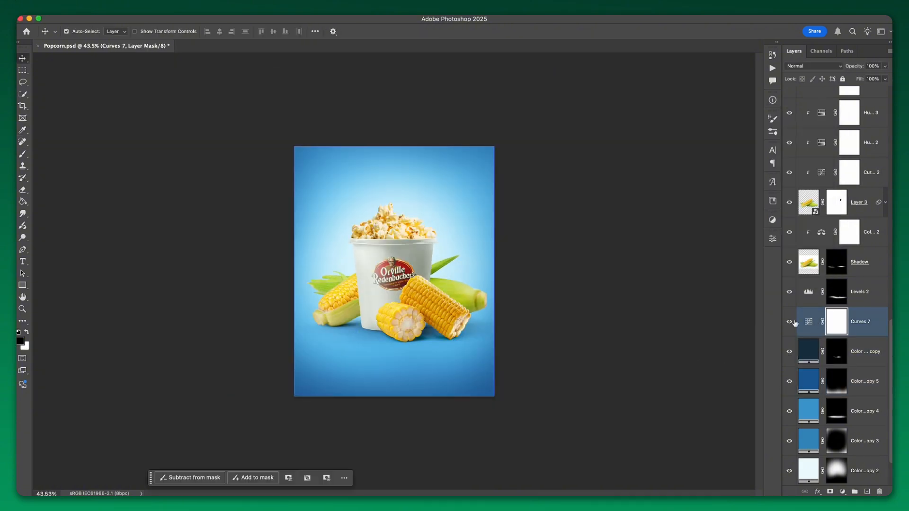
click(789, 322)
click(790, 322)
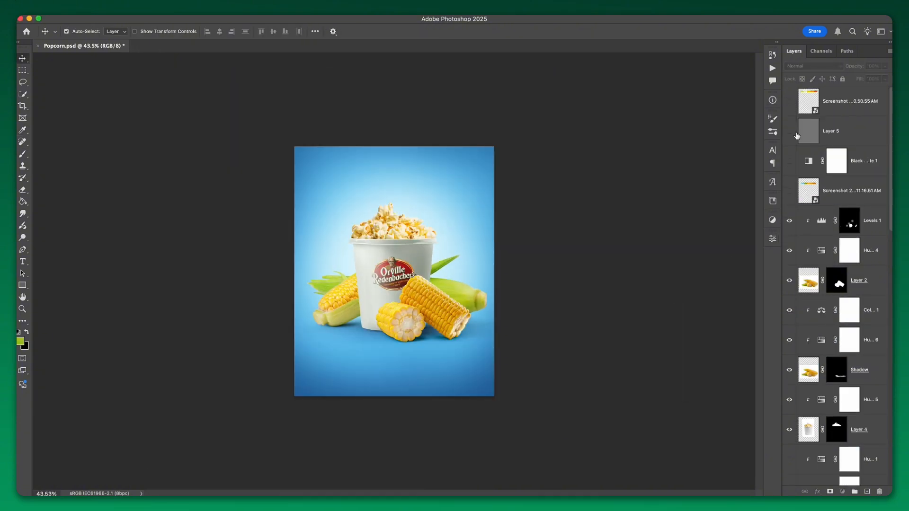
click(792, 134)
scroll(442, 250, up, 5)
scroll(442, 250, down, 3)
click(790, 132)
scroll(391, 255, up, 5)
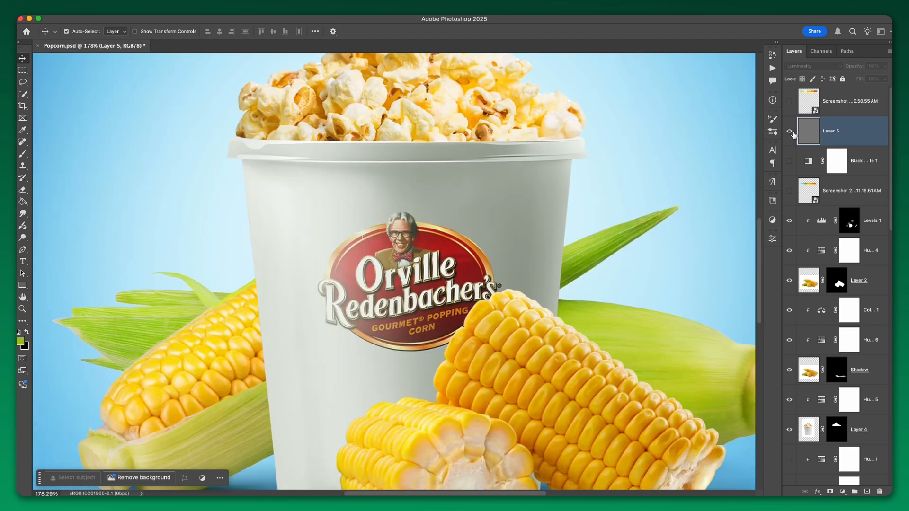
click(791, 133)
Step: Add another Hue/Saturation adjustment clipped to the bucket layer
scroll(858, 291, down, 6)
click(843, 492)
click(814, 434)
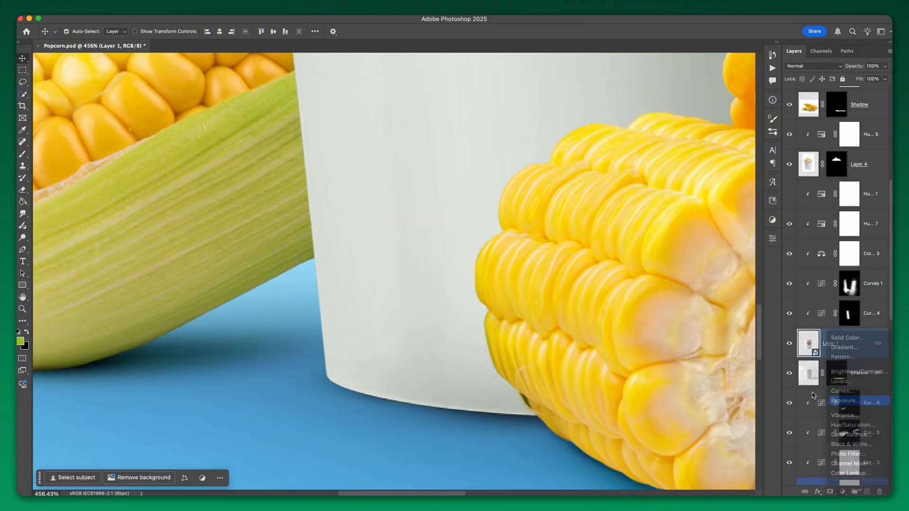
Step: Add an Exposure adjustment clipped to the bucket with a black mask, and paint it in along the bucket's bottom rim
click(843, 400)
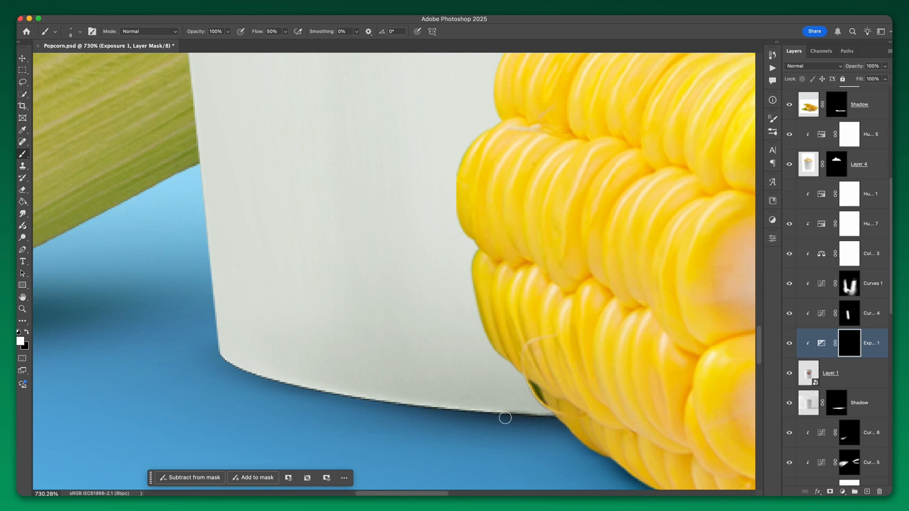
drag(304, 390, 222, 357)
drag(356, 371, 362, 372)
key(x)
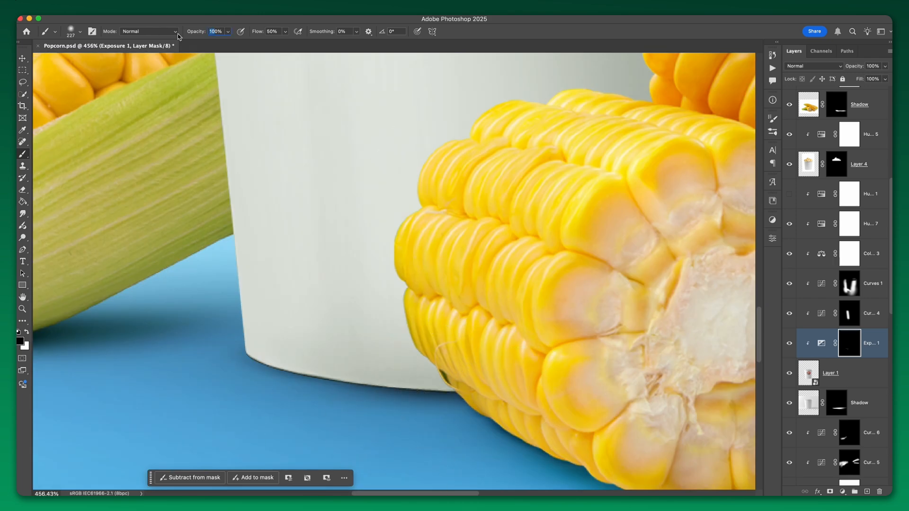
Step: Set the brush opacity to 60% and paint the Exposure mask softly around the bucket's base with a 227 px brush
text(6)
key(Return)
key(x)
scroll(463, 379, down, 8)
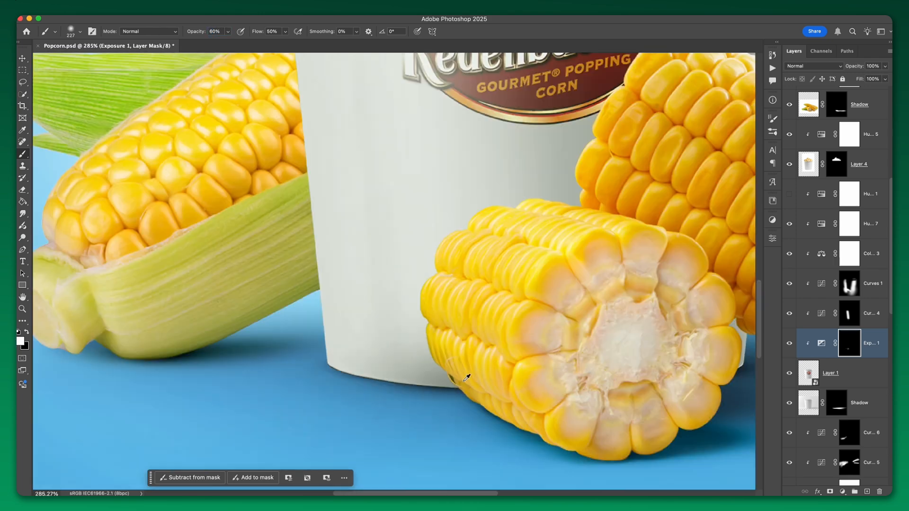
click(464, 386)
scroll(462, 386, down, 3)
scroll(428, 399, up, 3)
scroll(378, 393, down, 2)
drag(354, 389, 309, 385)
key(x)
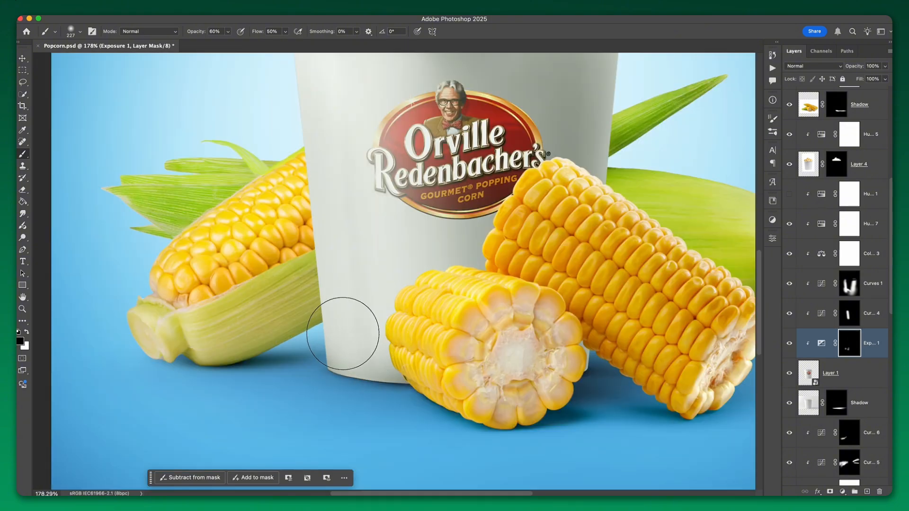
key(x)
click(610, 371)
scroll(538, 396, down, 2)
key(v)
Step: Duplicate the bucket layer and place the copy directly beneath the original
scroll(352, 379, up, 4)
scroll(369, 401, down, 3)
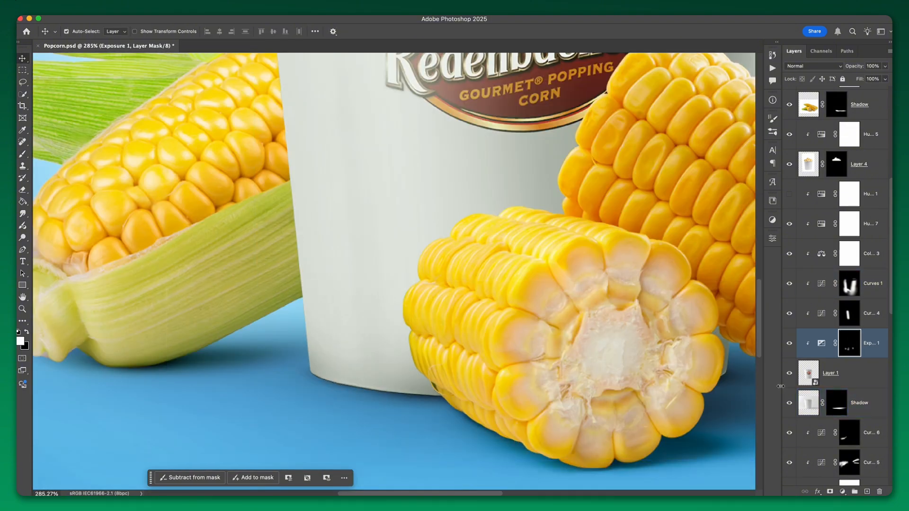
alt+drag(874, 374, 877, 394)
double_click(869, 404)
key(Escape)
Step: Apply a dark blue Color Overlay layer style to the bucket copy
right_click(859, 403)
click(776, 318)
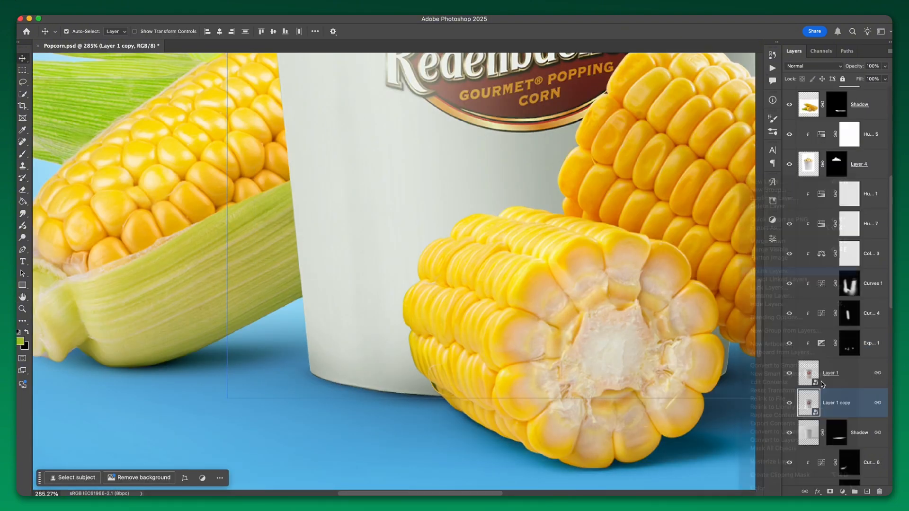
click(567, 218)
click(753, 126)
click(703, 226)
mouse_move(715, 189)
mouse_down()
mouse_move(716, 173)
mouse_move(717, 183)
mouse_up()
key(Return)
key(Return)
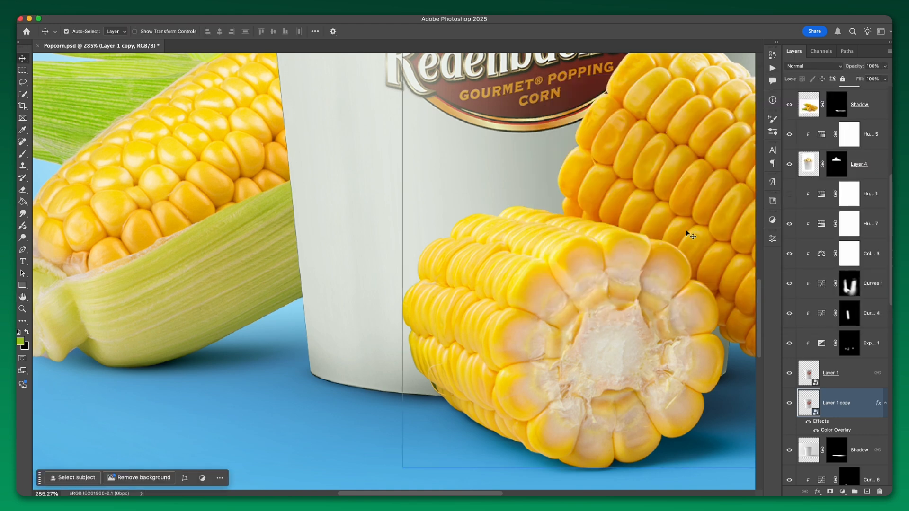
Step: Nudge the dark bucket copy, give it a black mask, and paint it back only along the bucket's bottom edge as a contact shadow
key(Right)
scroll(453, 321, down, 5)
scroll(453, 324, up, 3)
click(830, 492)
key(super+i)
scroll(406, 365, up, 5)
key(b)
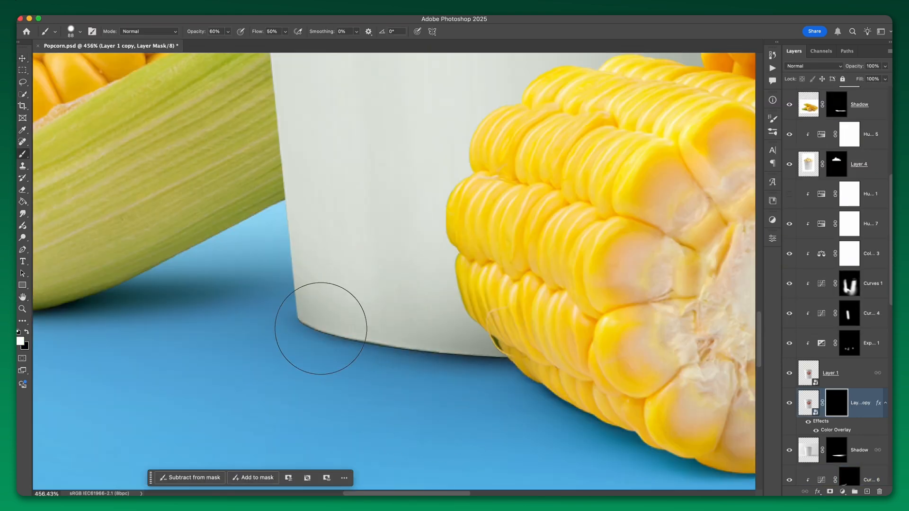
key(super+0)
key(v)
Step: Review the bucket's color adjustments and brighten it with a clipped Levels adjustment, white input 238 and midtones 0.94
scroll(848, 300, up, 3)
click(848, 299)
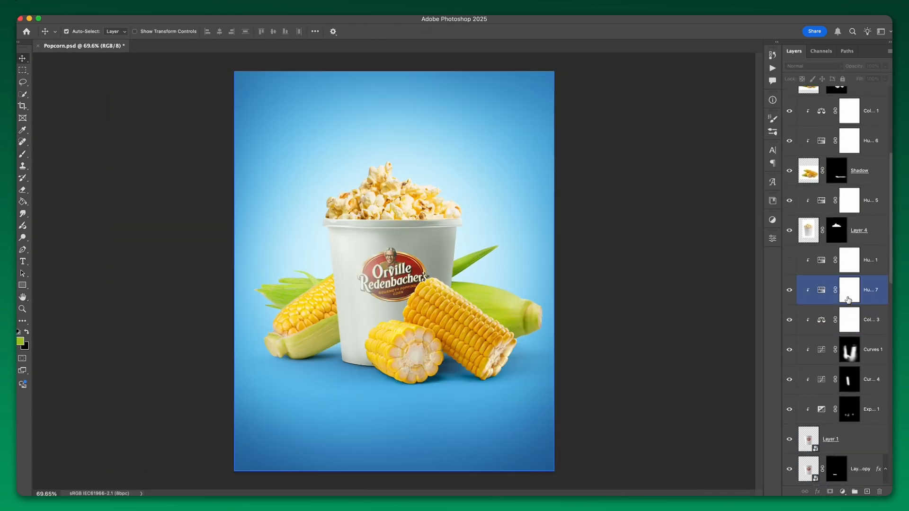
click(790, 322)
double_click(821, 320)
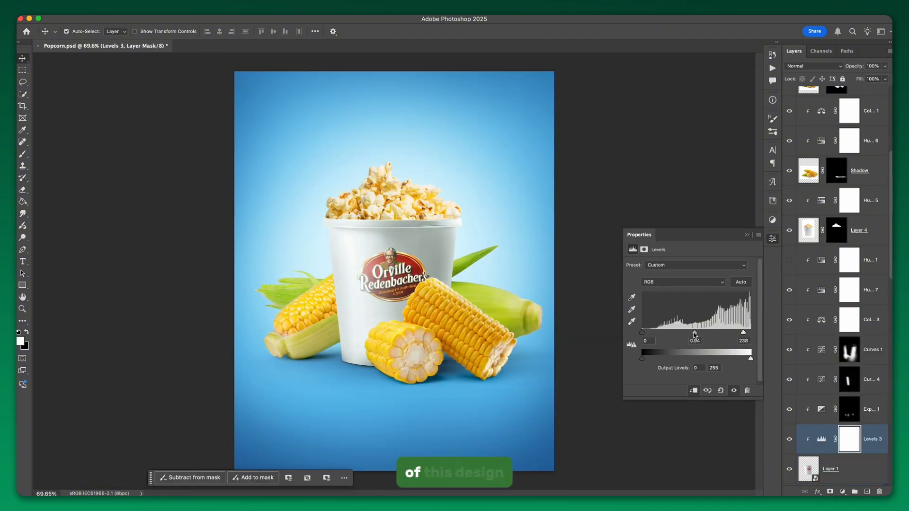
drag(703, 335, 695, 336)
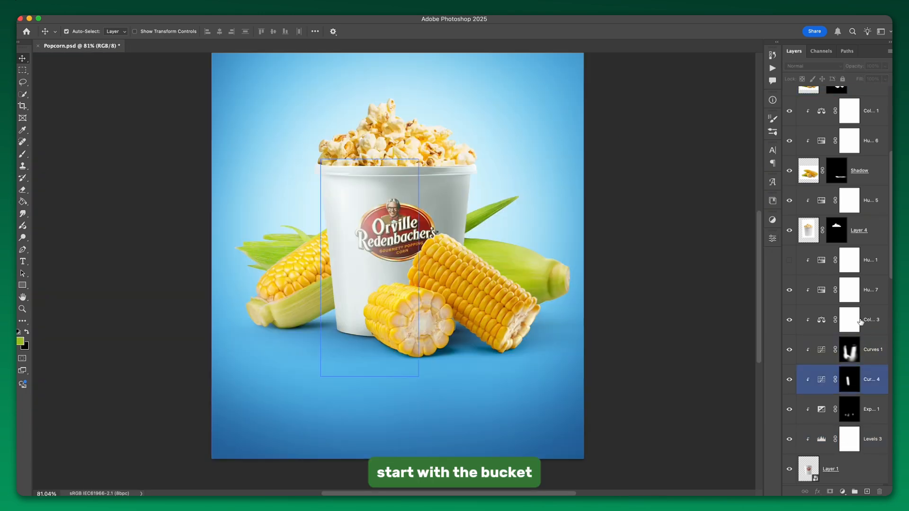
Step: Place an unlinked, vertically flipped copy of the bucket on the layer beneath the original, aligned base to base
drag(853, 284, 866, 281)
drag(865, 282, 864, 280)
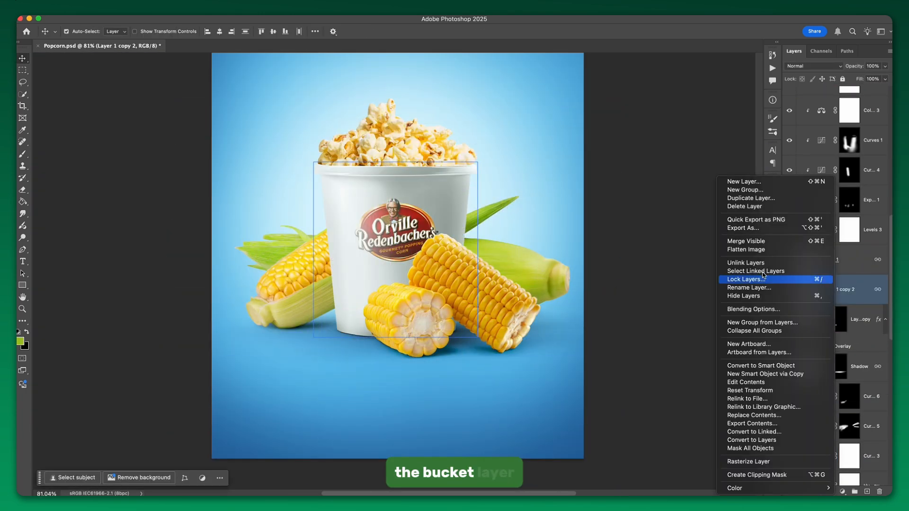
right_click(422, 218)
click(448, 438)
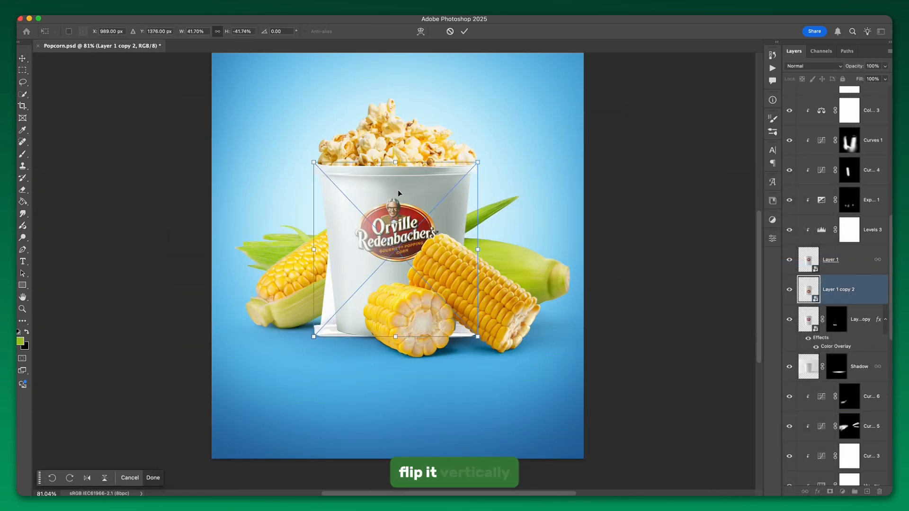
drag(398, 192, 395, 360)
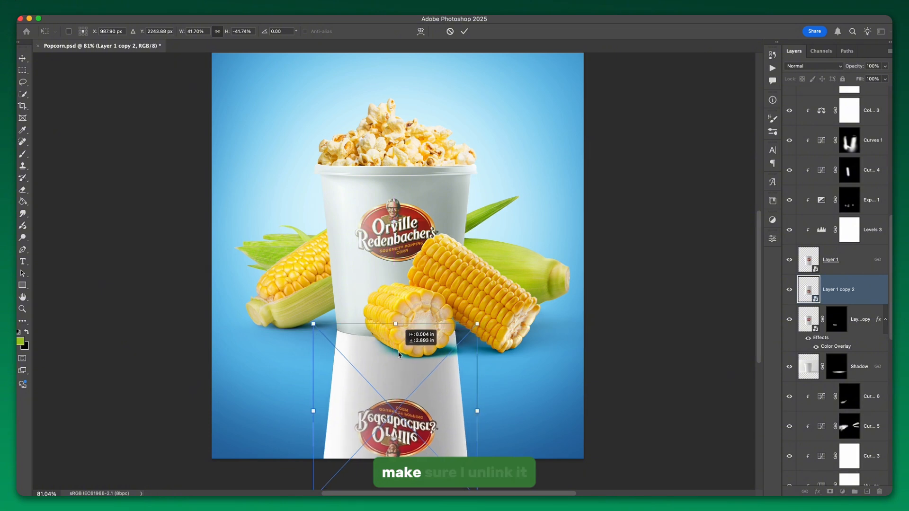
Step: Turn the flipped bucket copy into a soft reflection with Gaussian Blur, 49% opacity, and a black mask painted back below the base
click(240, 10)
mouse_move(255, 148)
click(393, 181)
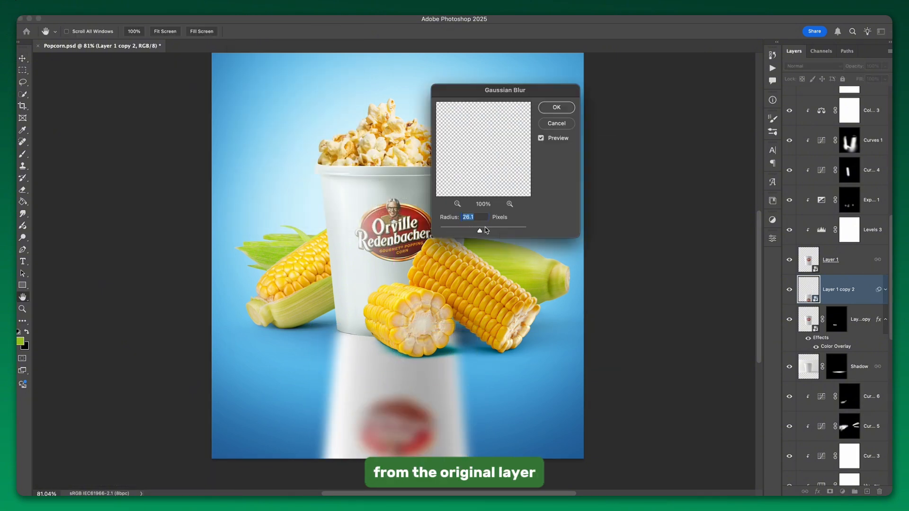
drag(486, 231, 487, 231)
click(555, 107)
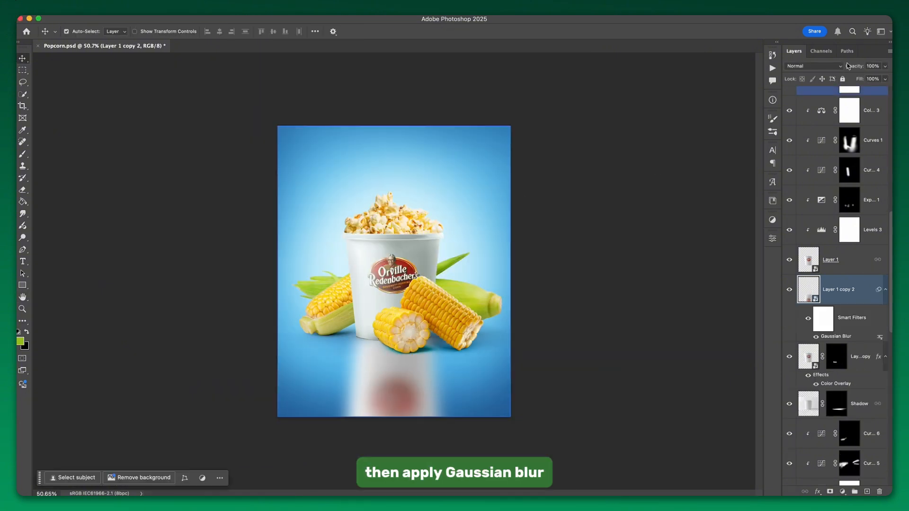
alt+click(830, 492)
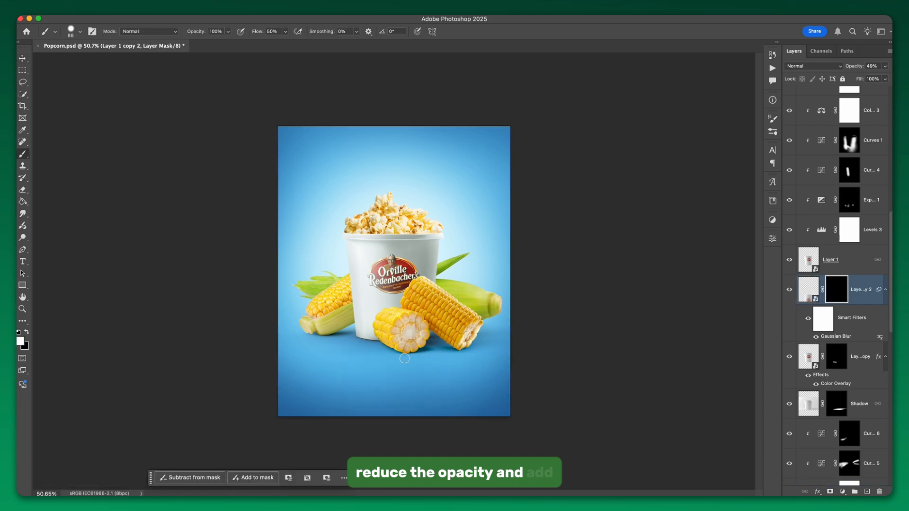
drag(378, 318, 372, 373)
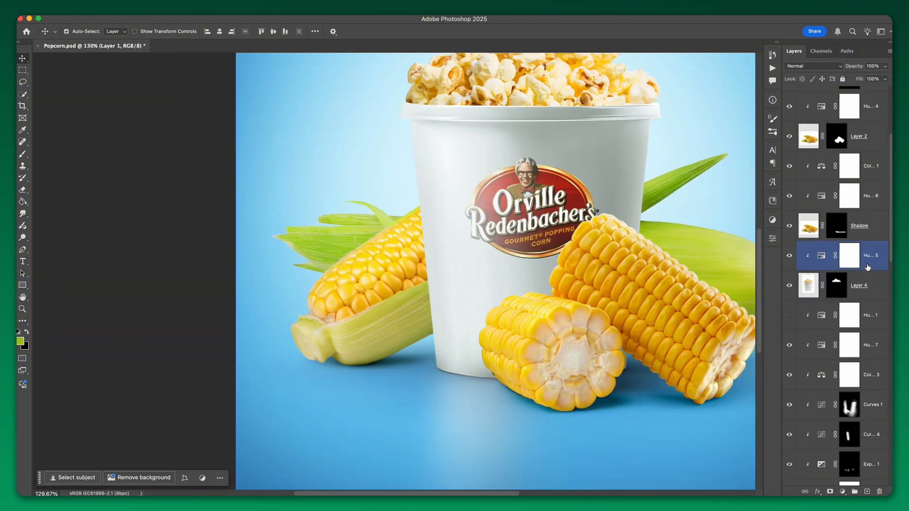
Step: Organize the layers into groups named Front corn, Bucket, Bucket shadoow, Reflect, Back corn and Background
double_click(824, 225)
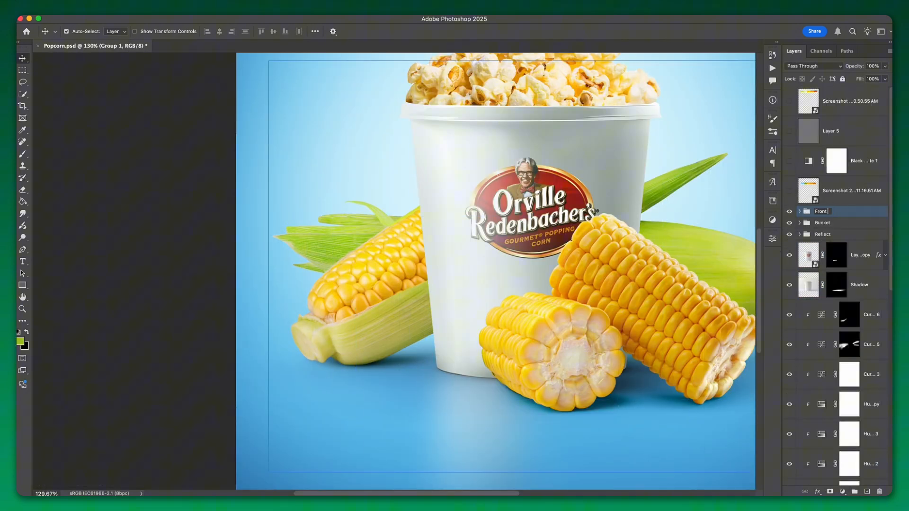
click(860, 195)
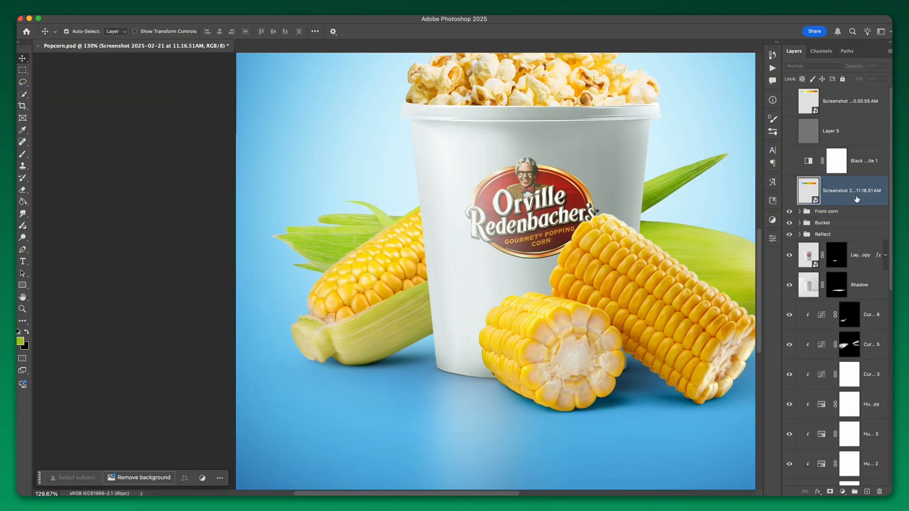
shift+click(863, 232)
key(super+g)
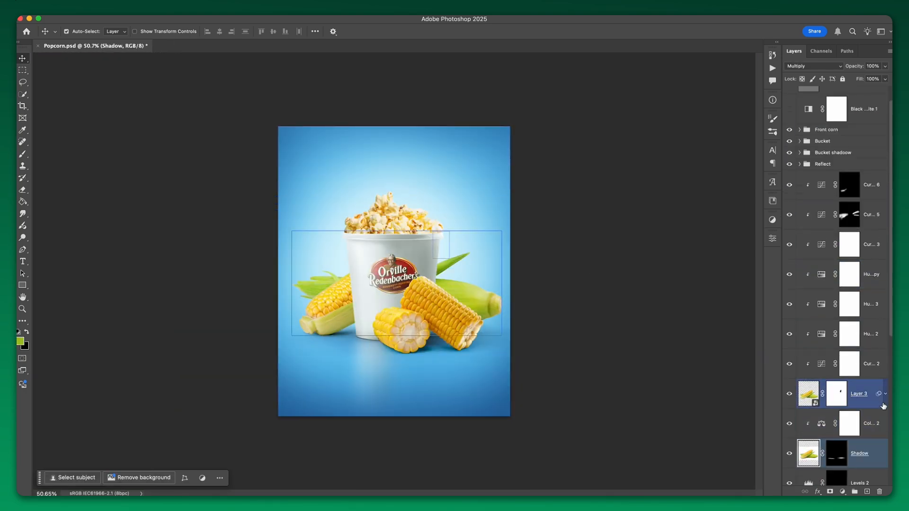
shift+click(848, 462)
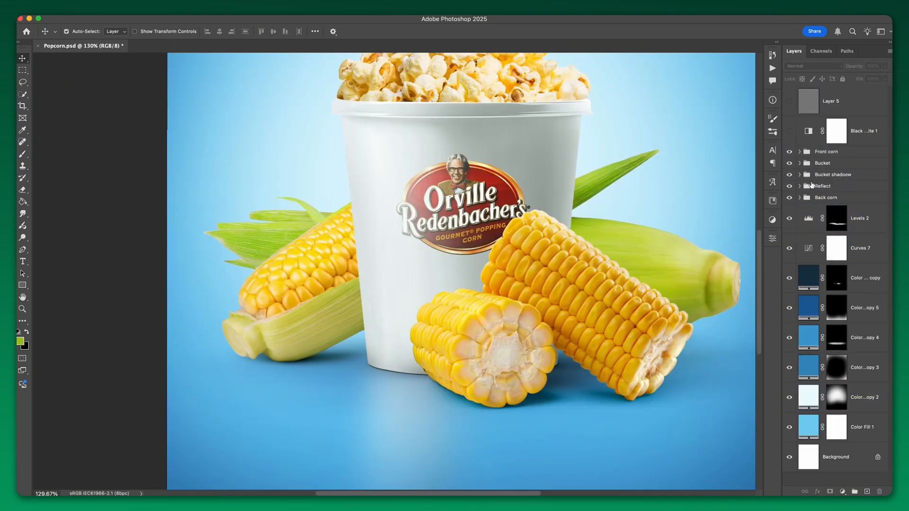
drag(848, 66, 853, 68)
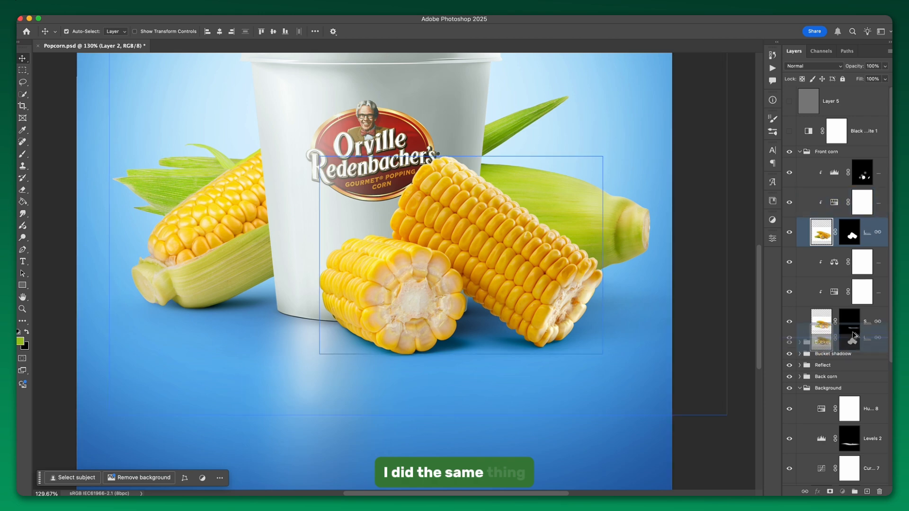
Step: Duplicate the front corn layer beneath its shadow layer, flip the copy vertically, and move it below the cobs
drag(852, 332, 853, 333)
drag(500, 338, 507, 454)
scroll(507, 454, down, 5)
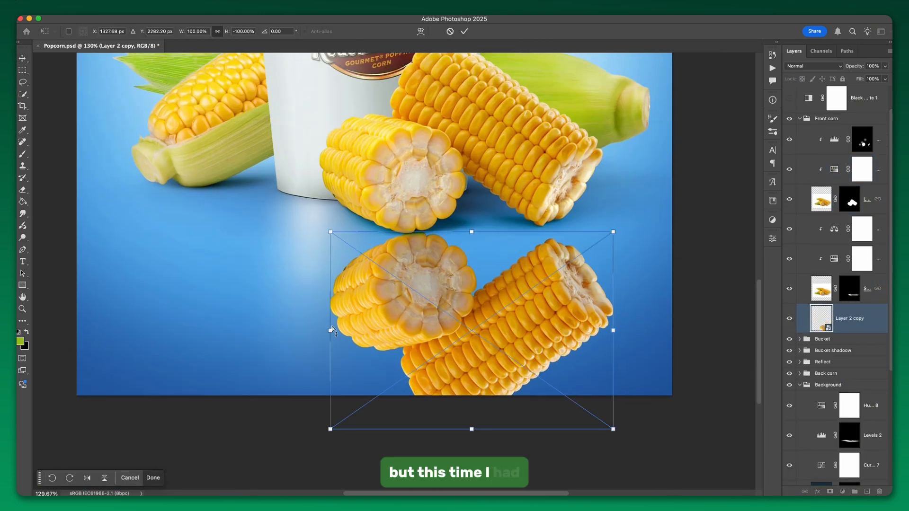
Step: Rotate and reposition the flipped corn copy so the small cob's mirror image lines up directly beneath it
drag(330, 331, 322, 255)
drag(468, 194, 467, 247)
drag(398, 279, 370, 278)
drag(635, 374, 630, 405)
scroll(473, 340, down, 5)
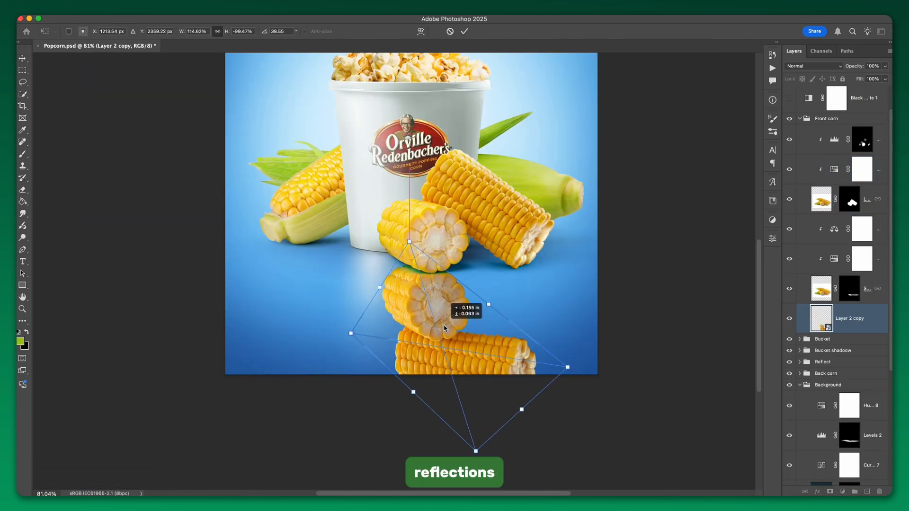
scroll(444, 328, up, 5)
drag(525, 298, 533, 293)
Step: Soften the flipped corn copy with a Gaussian Blur
click(238, 19)
click(393, 176)
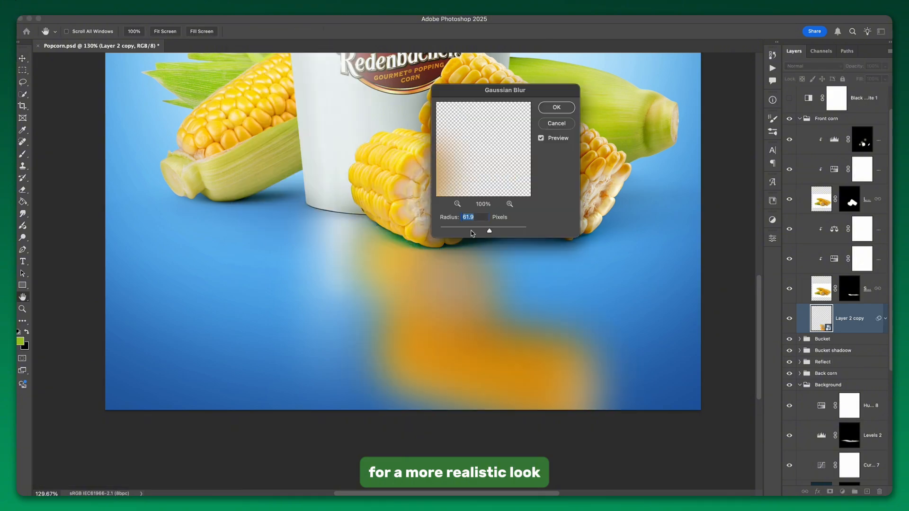
drag(488, 231, 476, 230)
click(556, 107)
Step: Add a black mask to the blurred corn copy and paint back only the reflection under the small cob
alt+click(829, 492)
key(b)
drag(412, 253, 457, 265)
scroll(423, 233, down, 5)
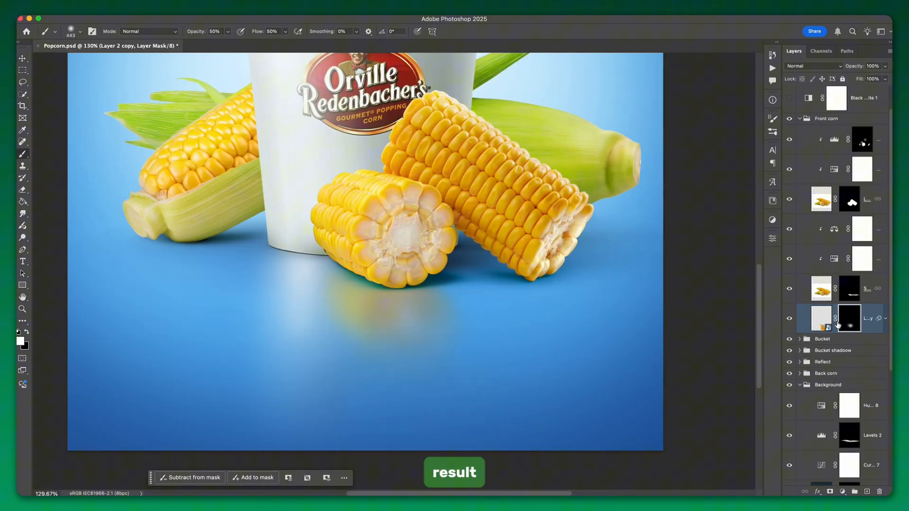
Step: Strengthen the small cob's reflection with a Screen-mode copy, and position another blurred copy beneath the long cob as its reflection
right_click(838, 324)
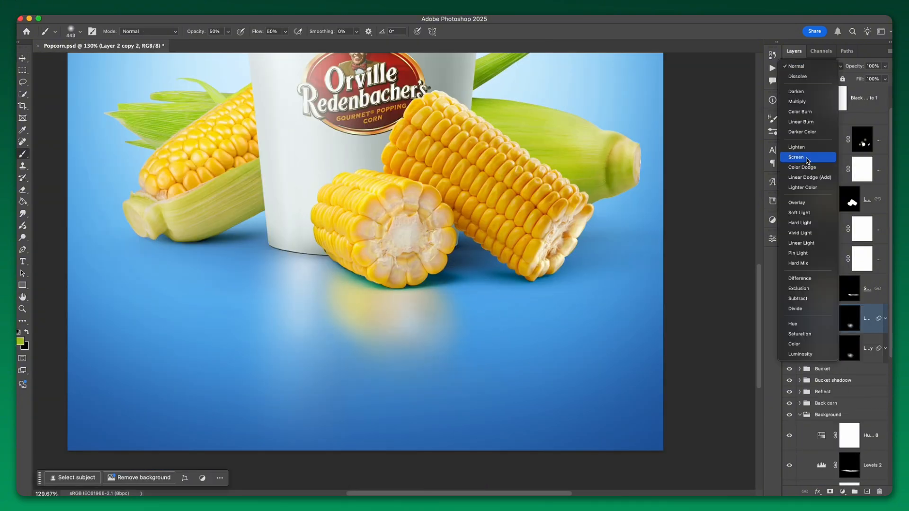
click(865, 291)
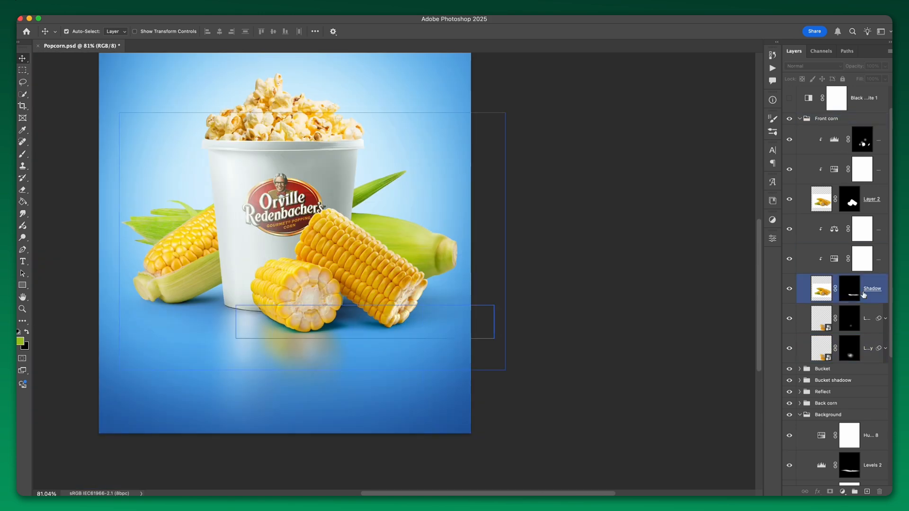
drag(867, 366, 867, 367)
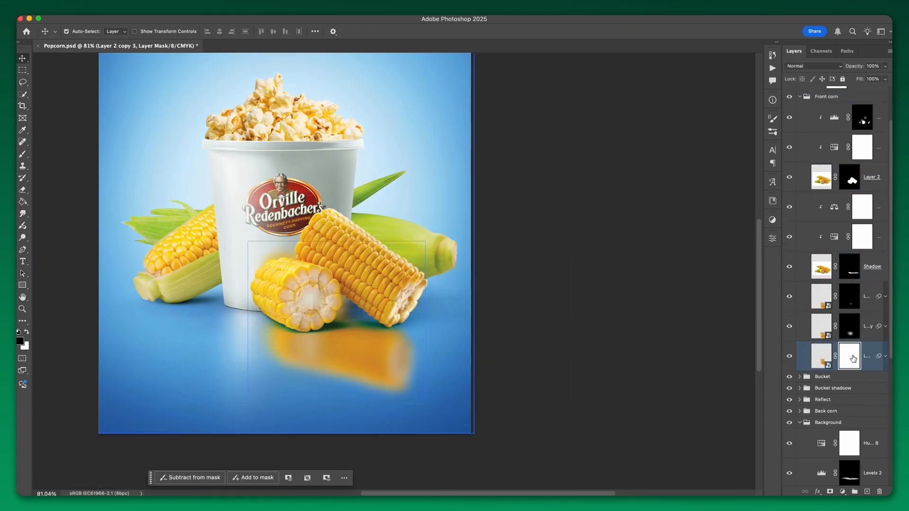
scroll(398, 322, up, 4)
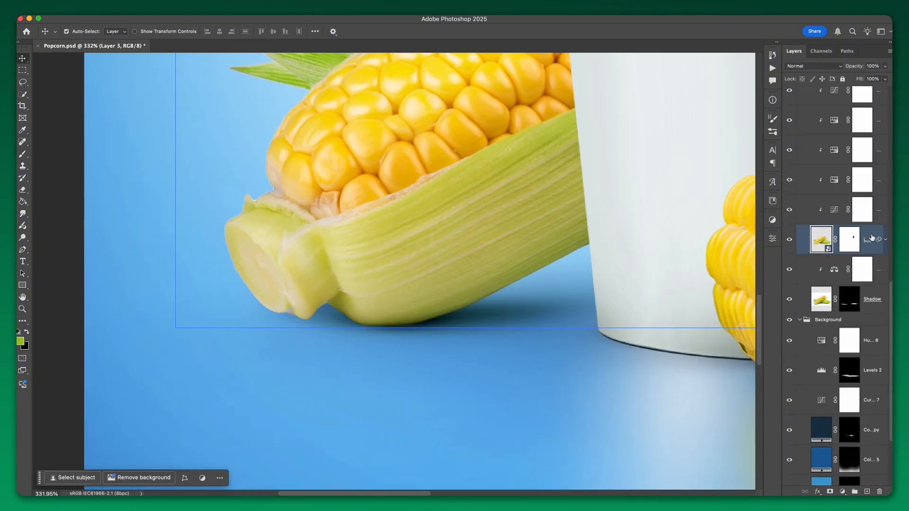
Step: Duplicate the back corn layer beneath its shadow, flip the copy vertically, and move it down below the back cobs
right_click(870, 325)
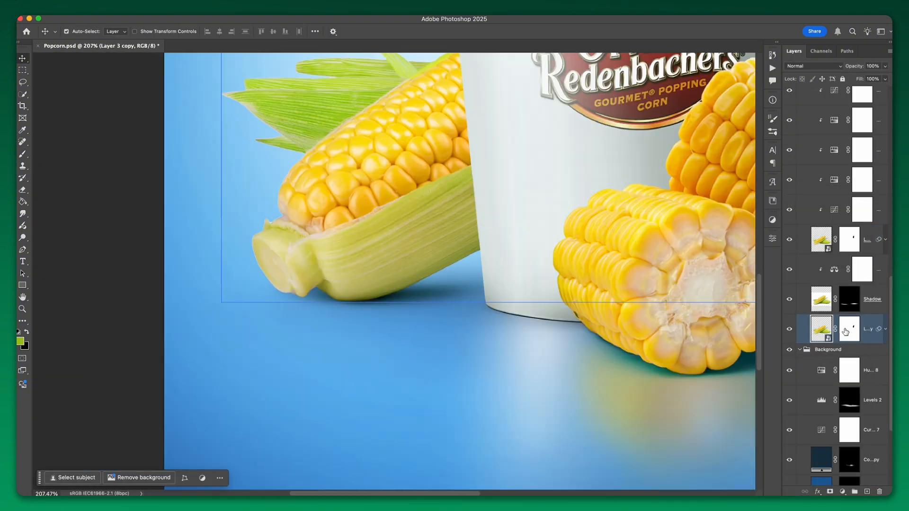
key(super+t)
right_click(406, 230)
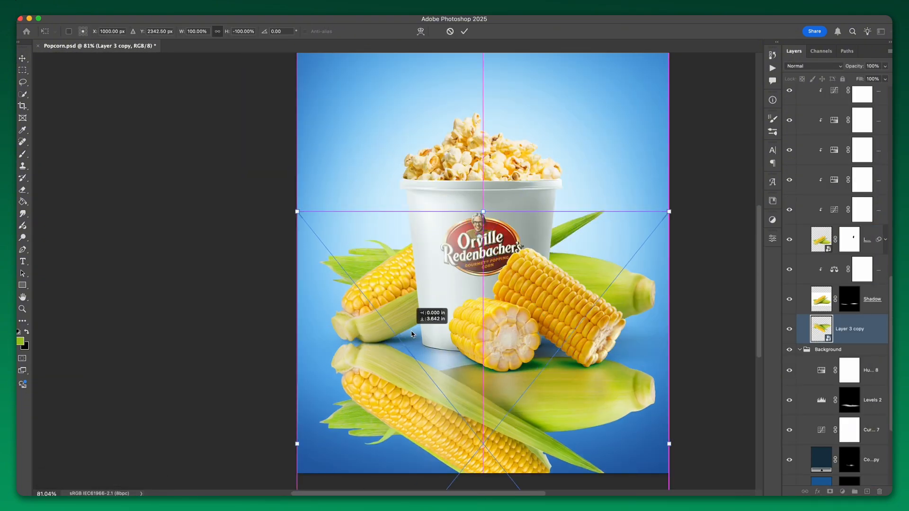
key(Return)
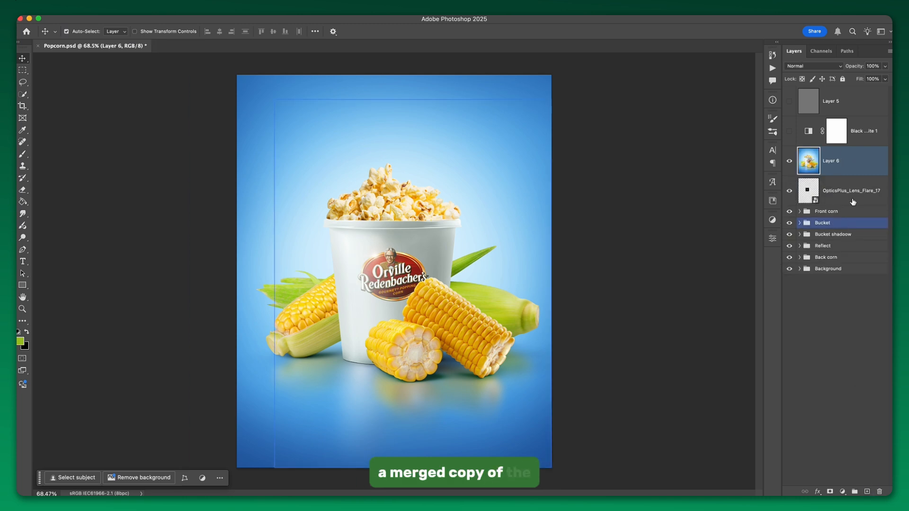
Step: Set the merged copy of the design to Screen blending mode and try a Gaussian Blur on it for a glow
click(810, 67)
click(798, 160)
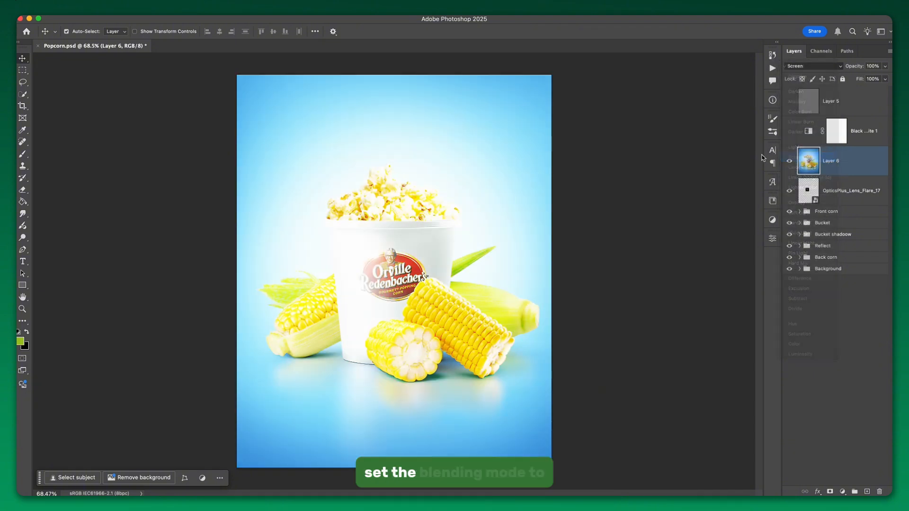
click(256, 16)
mouse_move(251, 148)
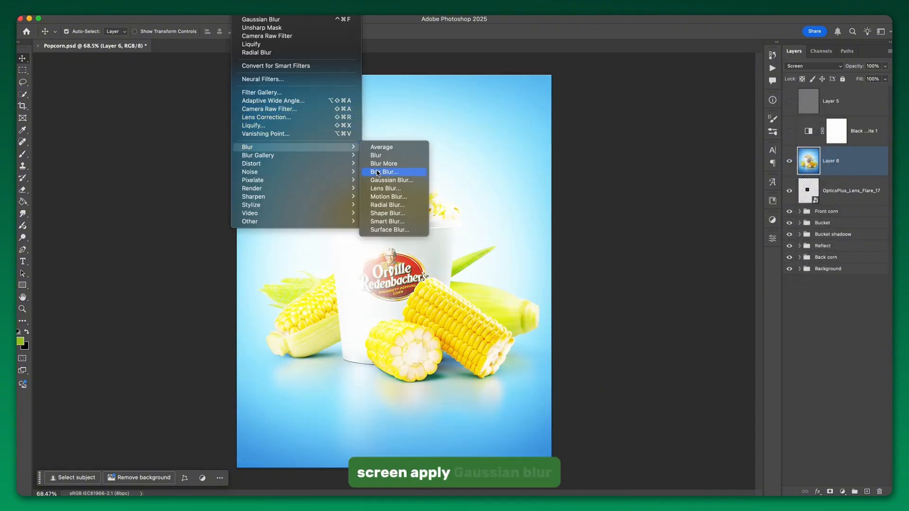
click(393, 181)
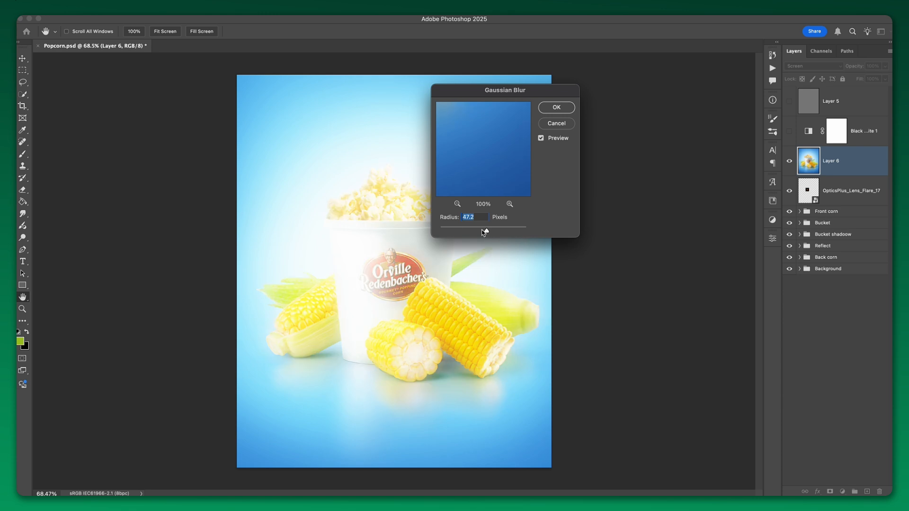
click(561, 123)
Step: Make the glow layer's mask black and paint white at 50% opacity and 30% flow over the highlights on the bucket, popcorn and corn
key(super+i)
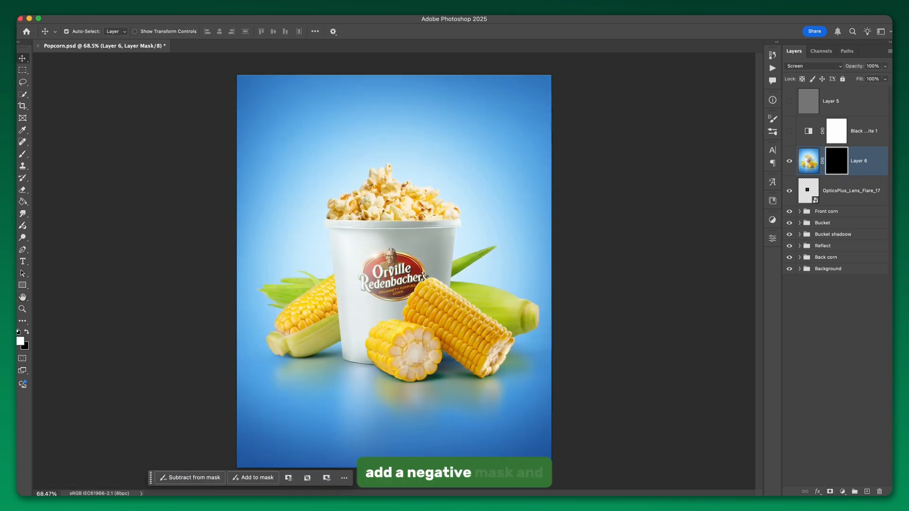
key(b)
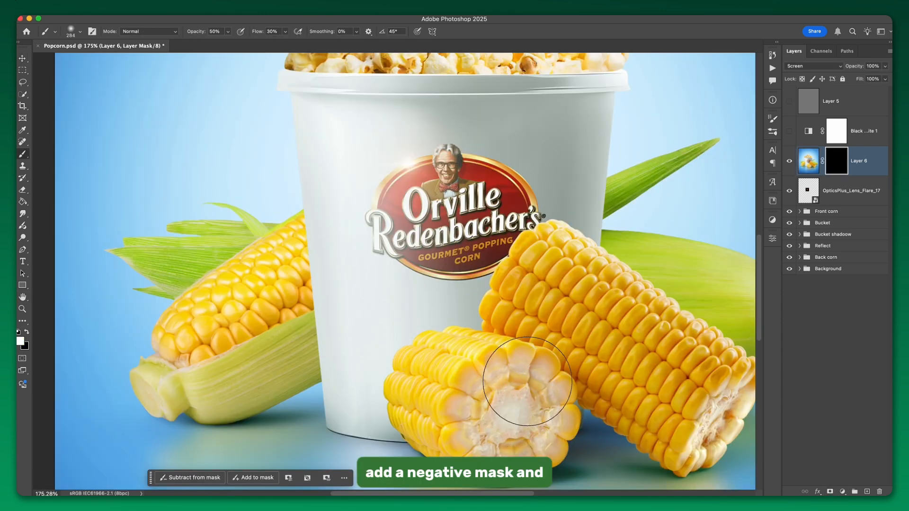
scroll(438, 344, up, 2)
drag(359, 155, 334, 153)
scroll(360, 194, up, 3)
drag(366, 271, 384, 273)
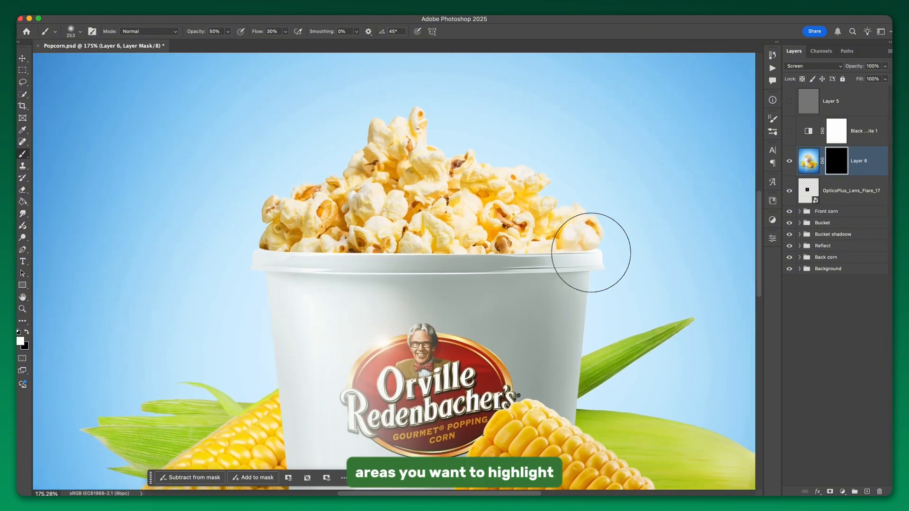
scroll(444, 267, down, 5)
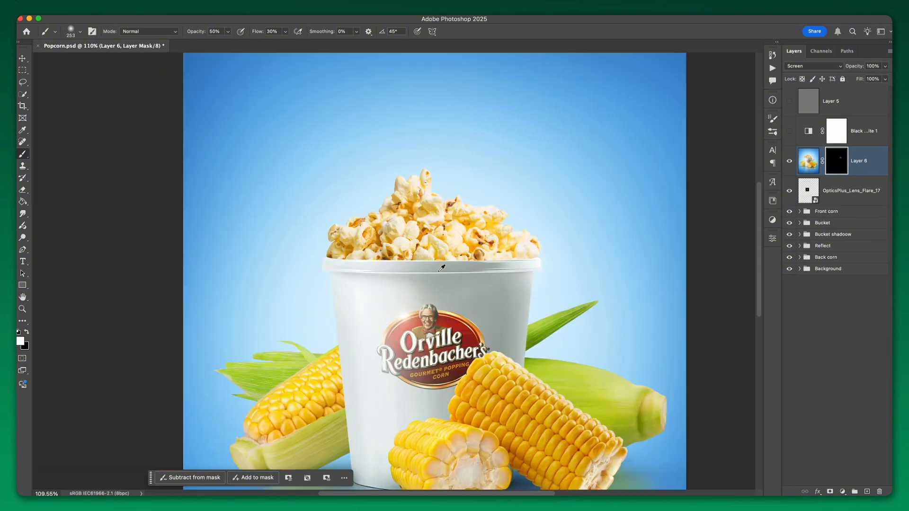
scroll(389, 240, up, 5)
scroll(247, 189, down, 5)
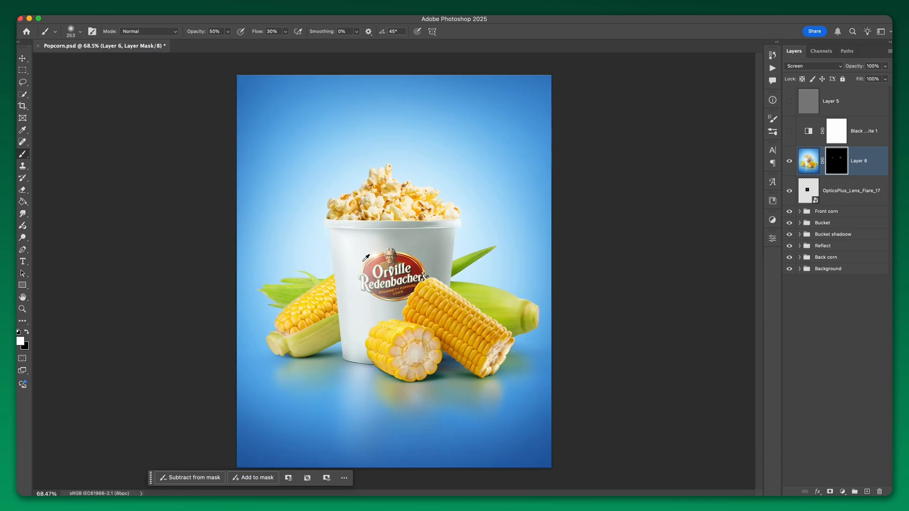
scroll(367, 263, up, 5)
scroll(294, 336, down, 5)
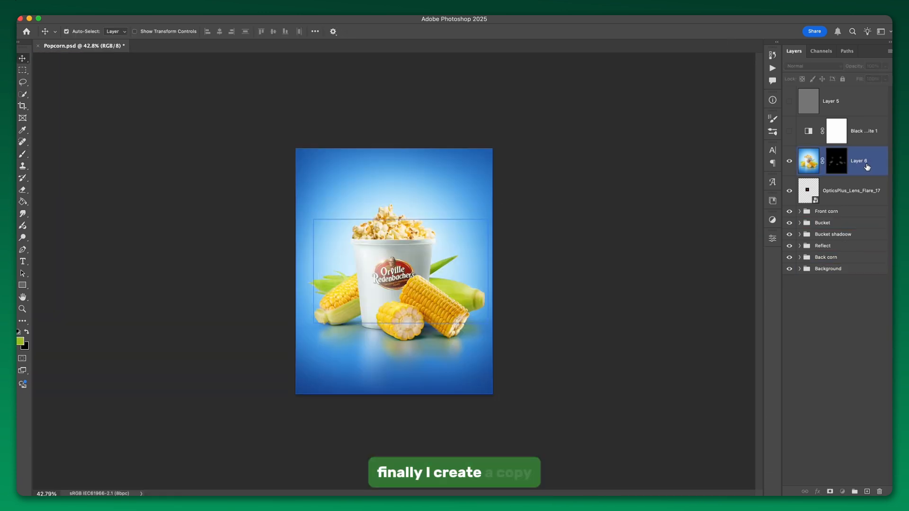
Step: Create a merged copy of the whole design as a smart object and apply the Camera Raw Filter to it
click(868, 166)
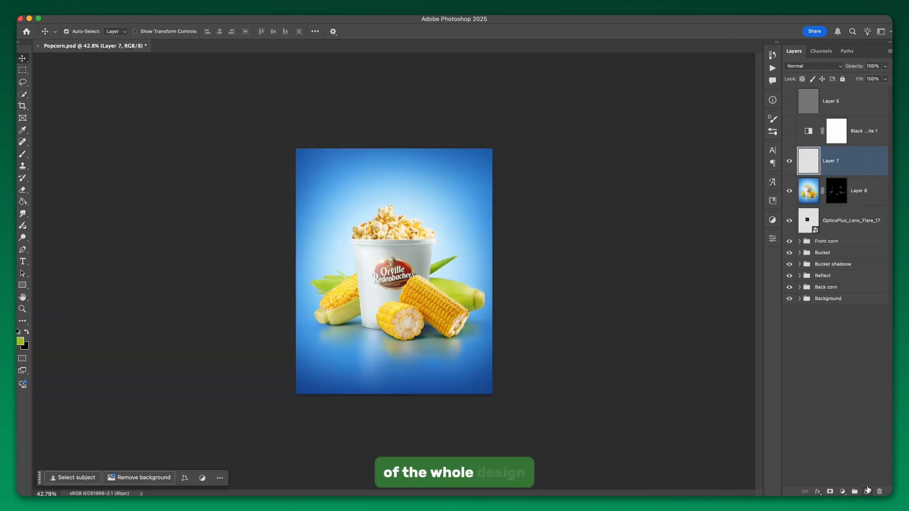
key(super+alt+shift+e)
right_click(847, 160)
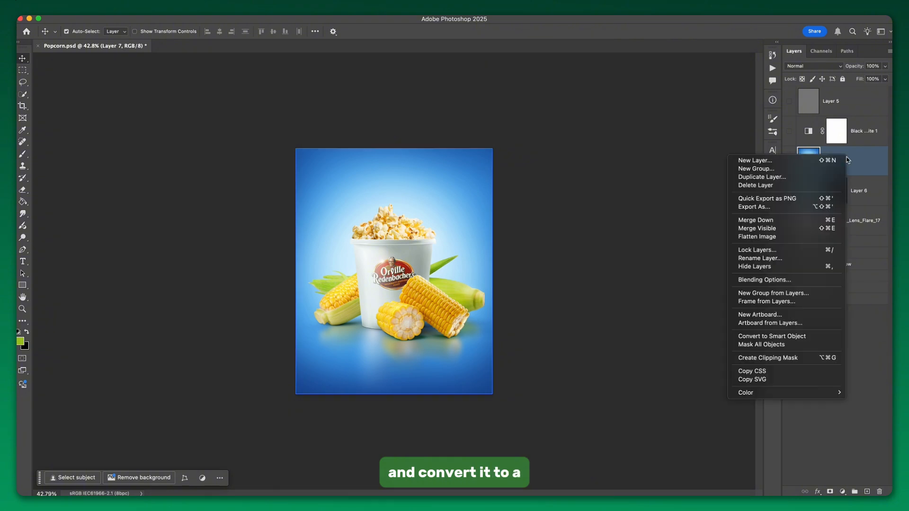
click(799, 337)
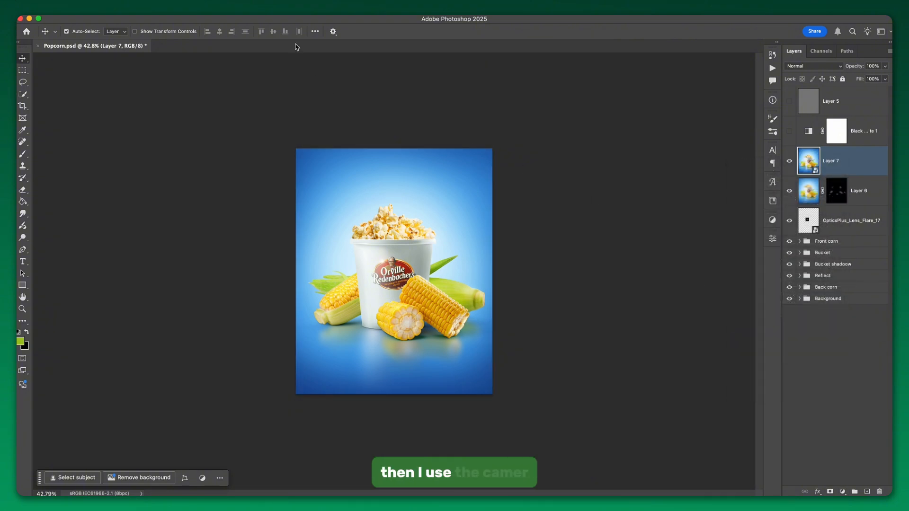
click(252, 11)
click(267, 110)
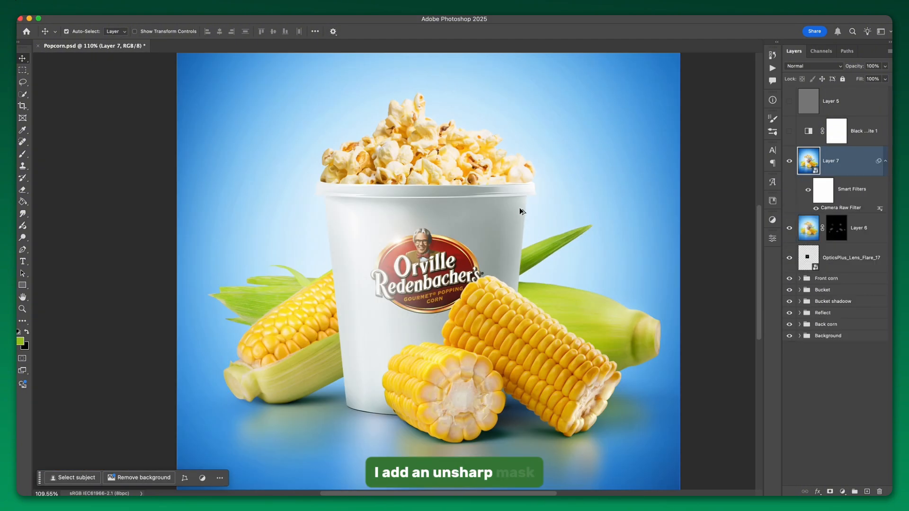
Step: Sharpen the merged smart object with an Unsharp Mask, using amount 61%, radius 1 pixel and threshold 0
scroll(520, 212, up, 5)
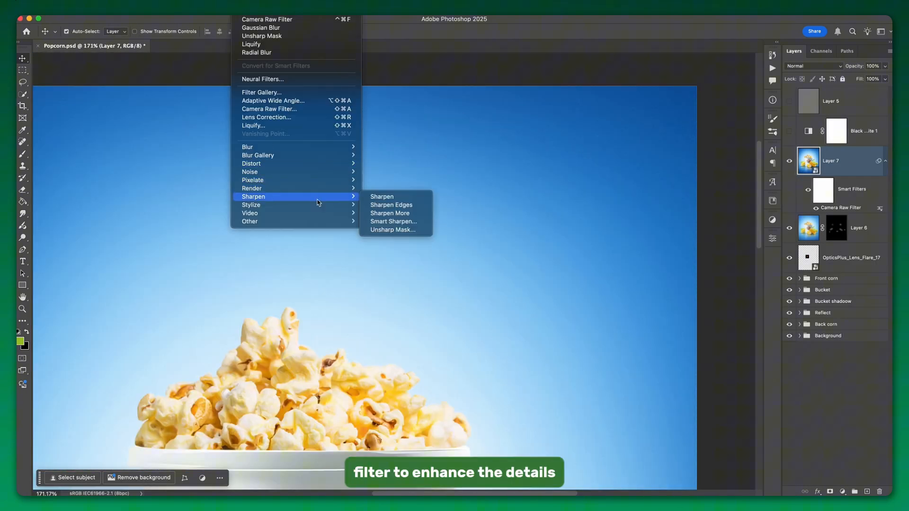
click(393, 229)
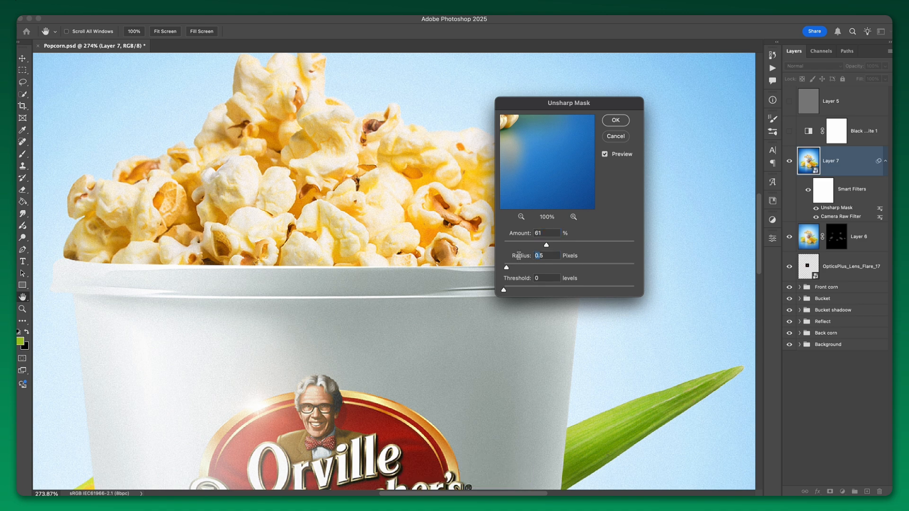
drag(553, 257, 519, 256)
scroll(426, 251, down, 10)
text(1)
scroll(425, 251, down, 5)
scroll(418, 202, up, 5)
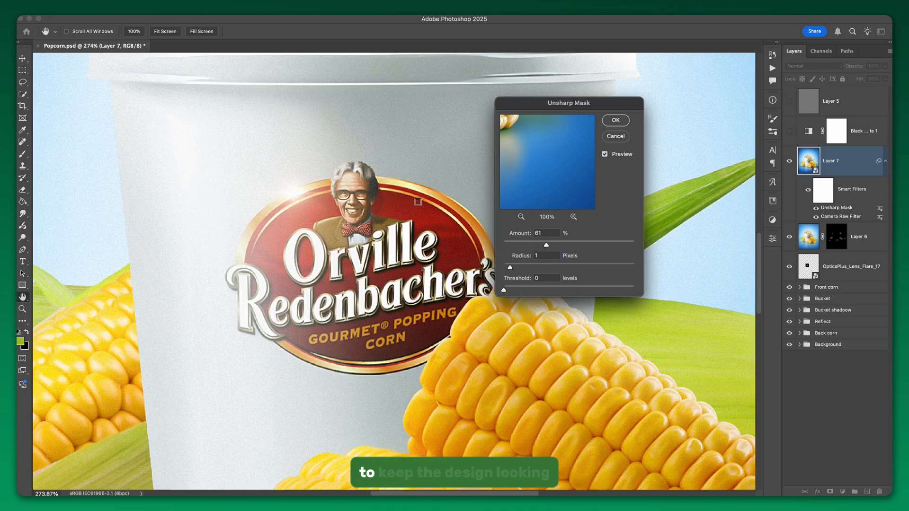